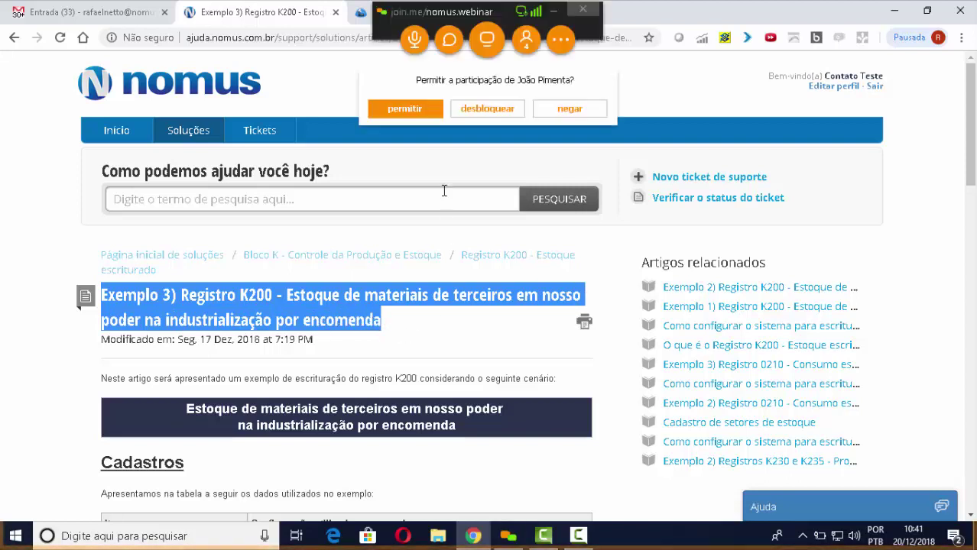
# Step: Admit the waiting participant to the webinar and return to the Registro K200 example article
pyautogui.click(394, 109)
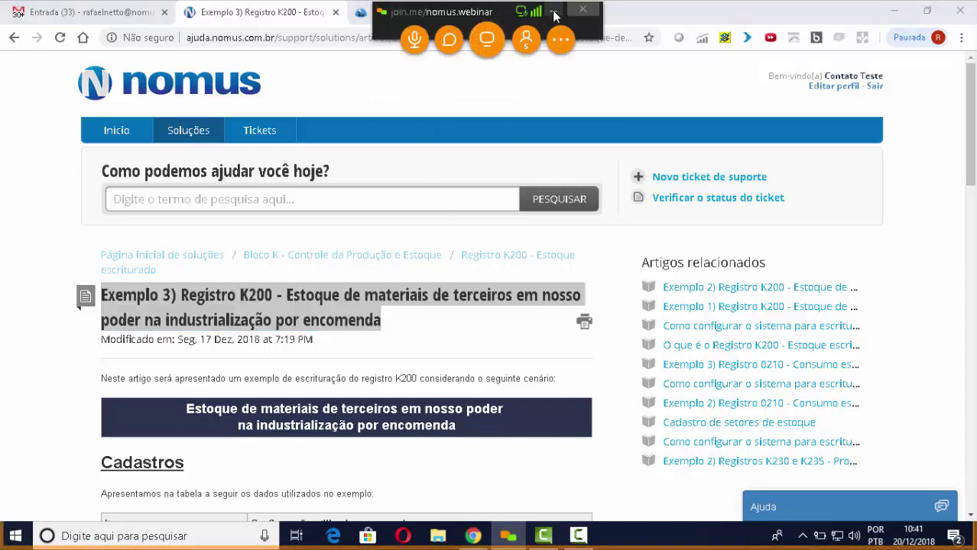
pyautogui.scroll(-1, 361, 322)
pyautogui.click(396, 308)
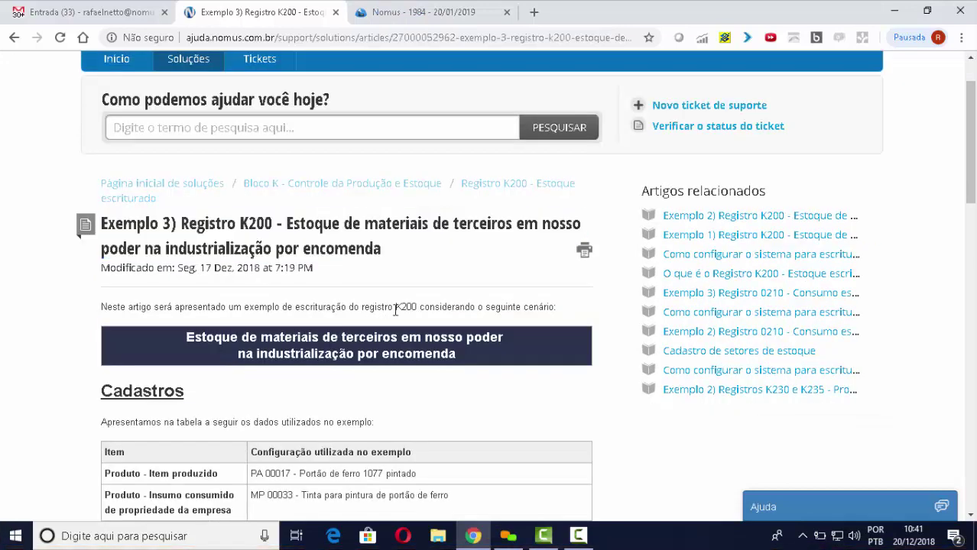
# Step: Read the article's scenario heading and the Cadastros entries for the produced item, the company-owned input and the client-owned input
pyautogui.scroll(-1, 544, 311)
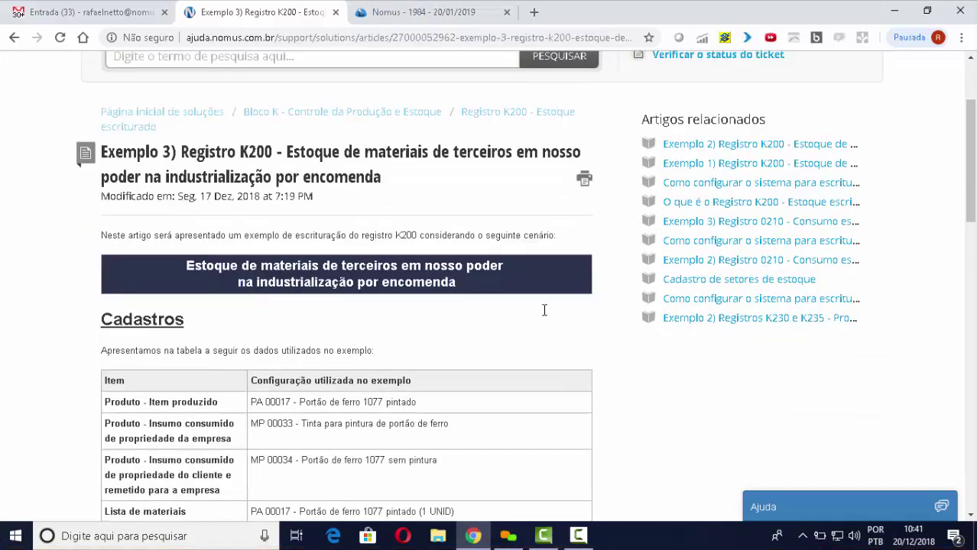
pyautogui.scroll(-1, 539, 315)
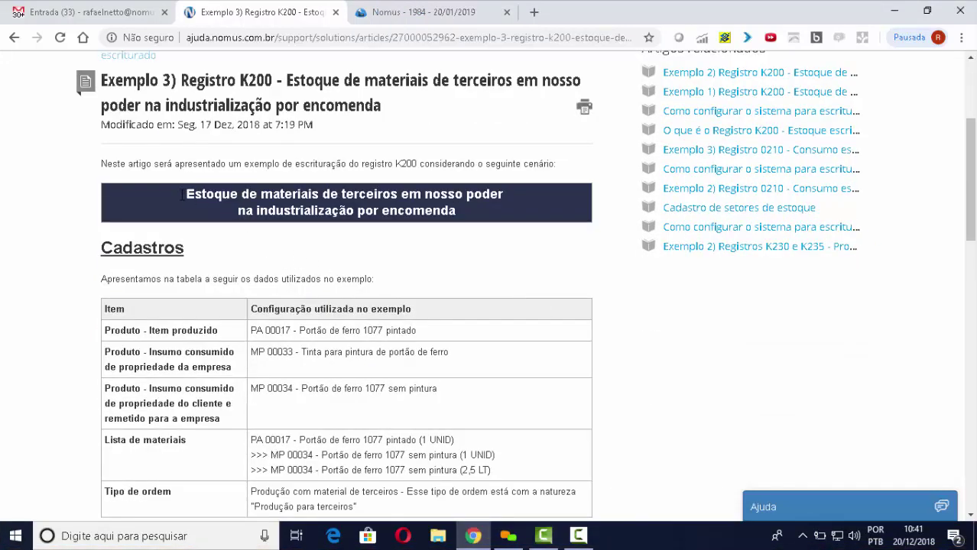
pyautogui.moveTo(188, 194); pyautogui.dragTo(491, 212)
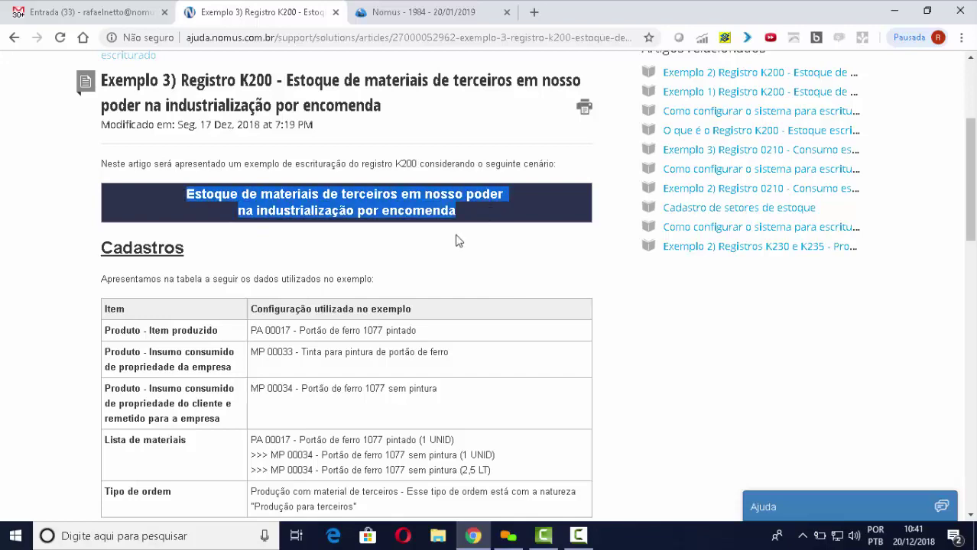
pyautogui.scroll(-1, 226, 265)
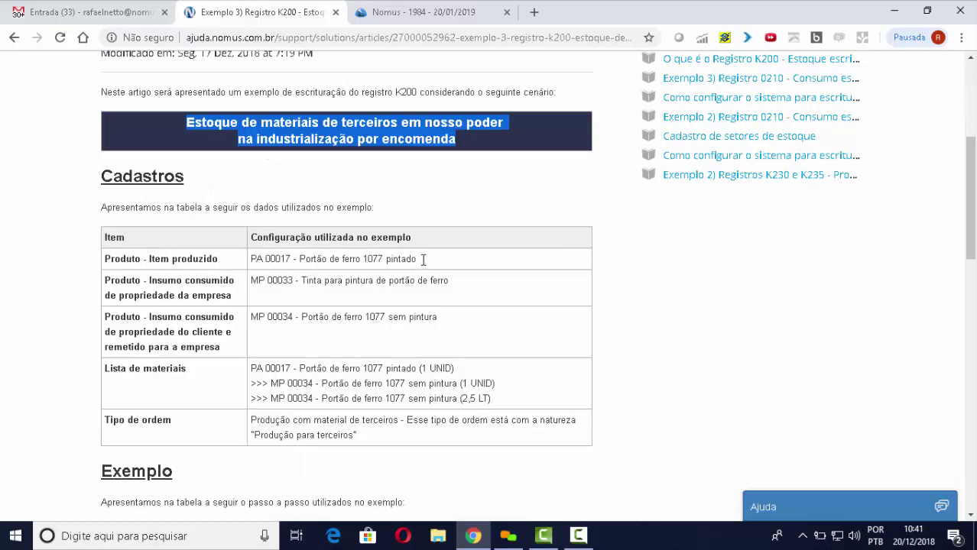
pyautogui.moveTo(423, 259); pyautogui.dragTo(105, 263)
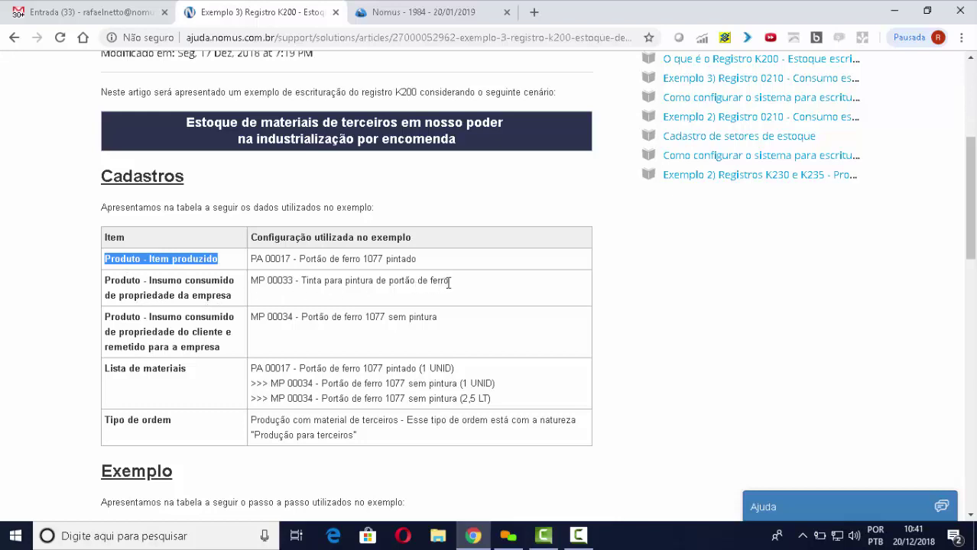
pyautogui.moveTo(449, 281); pyautogui.dragTo(256, 282)
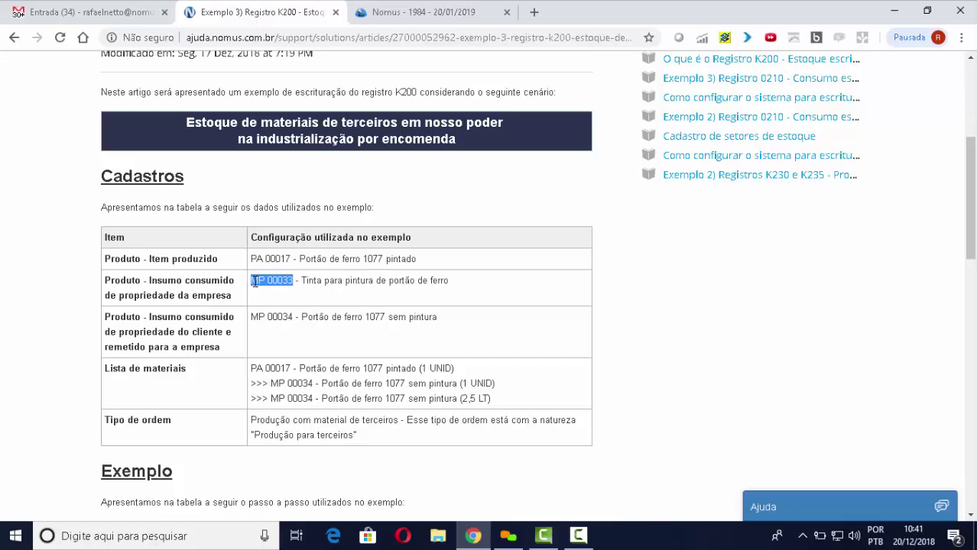
pyautogui.click(190, 341)
pyautogui.moveTo(147, 318); pyautogui.dragTo(237, 341)
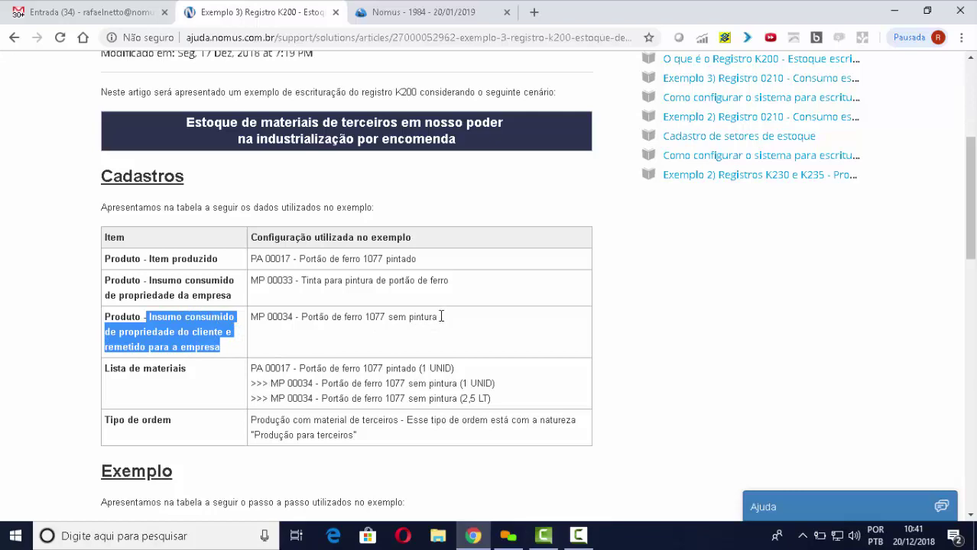
pyautogui.moveTo(440, 316); pyautogui.dragTo(304, 319)
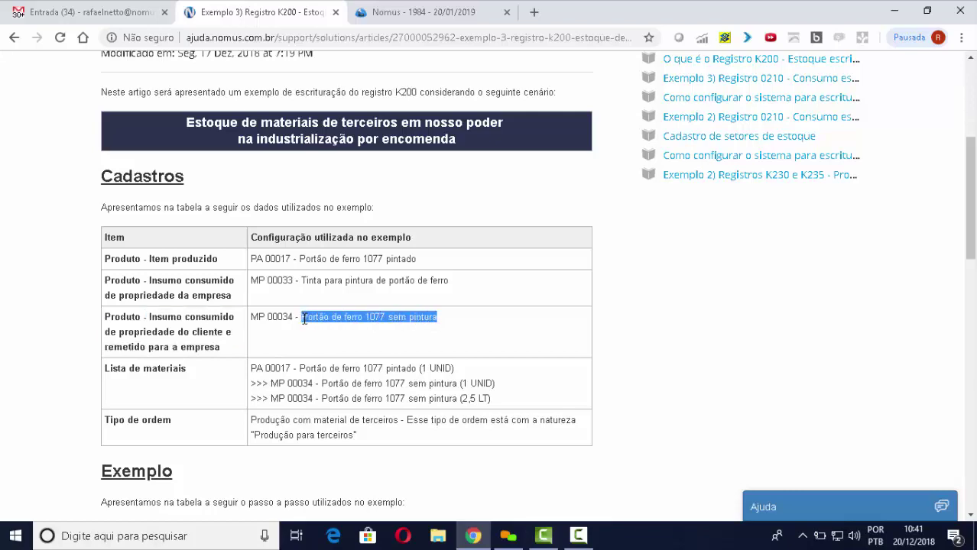
# Step: Examine the Lista de materiais and Tipo de ordem rows, then the step-by-step table in the Exemplo section
pyautogui.scroll(-2, 315, 346)
pyautogui.scroll(1, 321, 337)
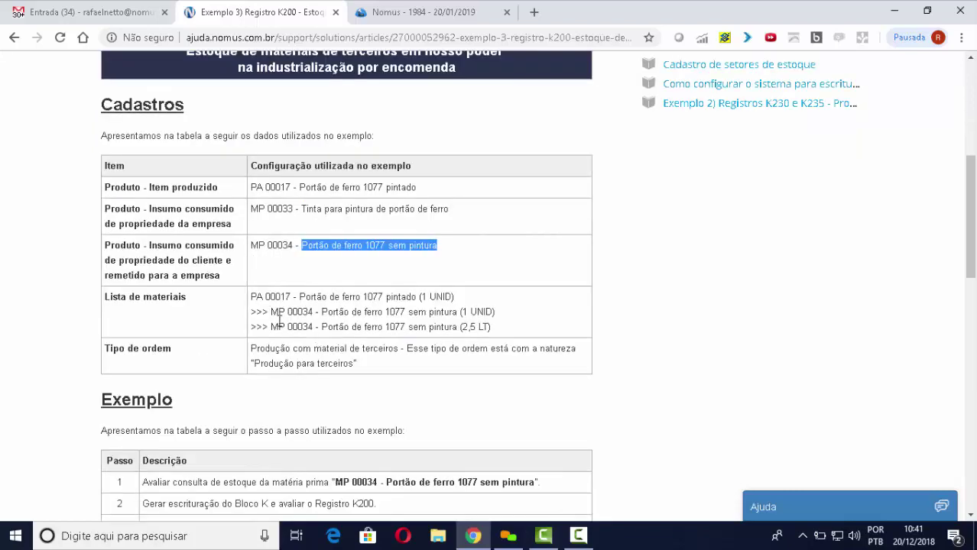
pyautogui.moveTo(106, 298); pyautogui.dragTo(190, 300)
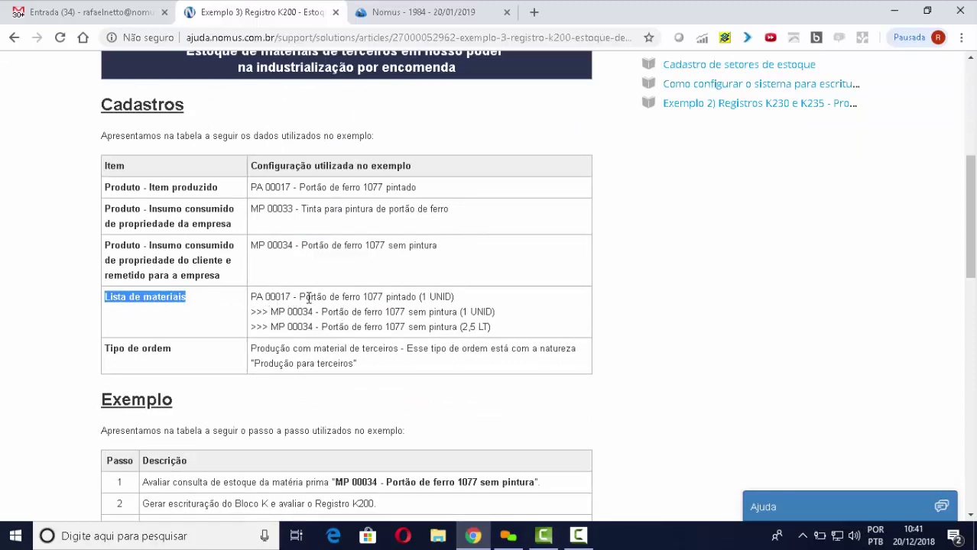
pyautogui.moveTo(300, 297); pyautogui.dragTo(473, 296)
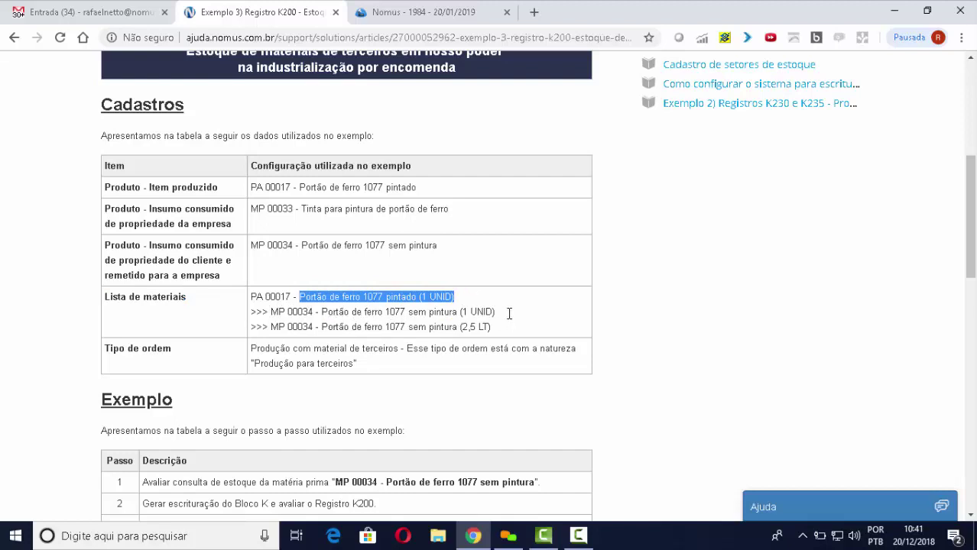
pyautogui.moveTo(503, 312); pyautogui.dragTo(280, 313)
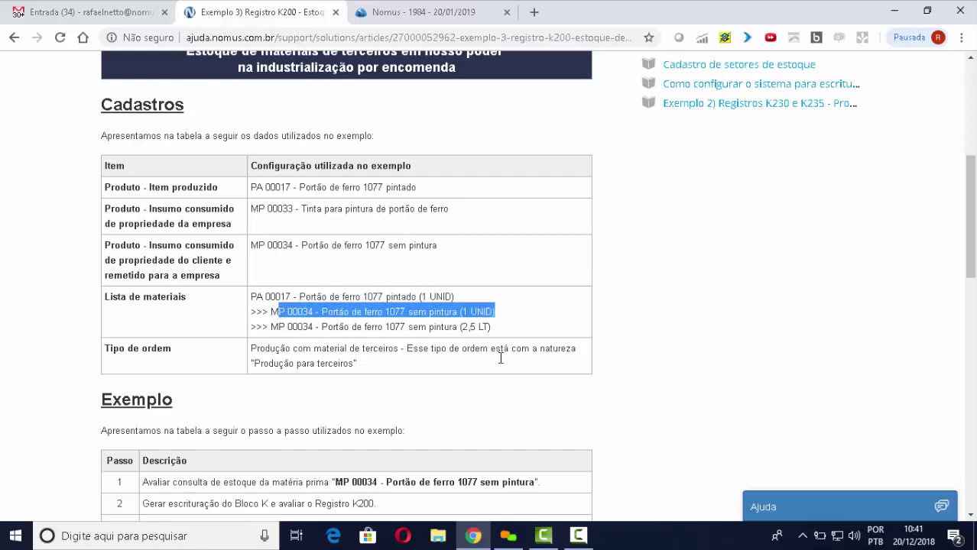
pyautogui.moveTo(499, 327); pyautogui.dragTo(273, 332)
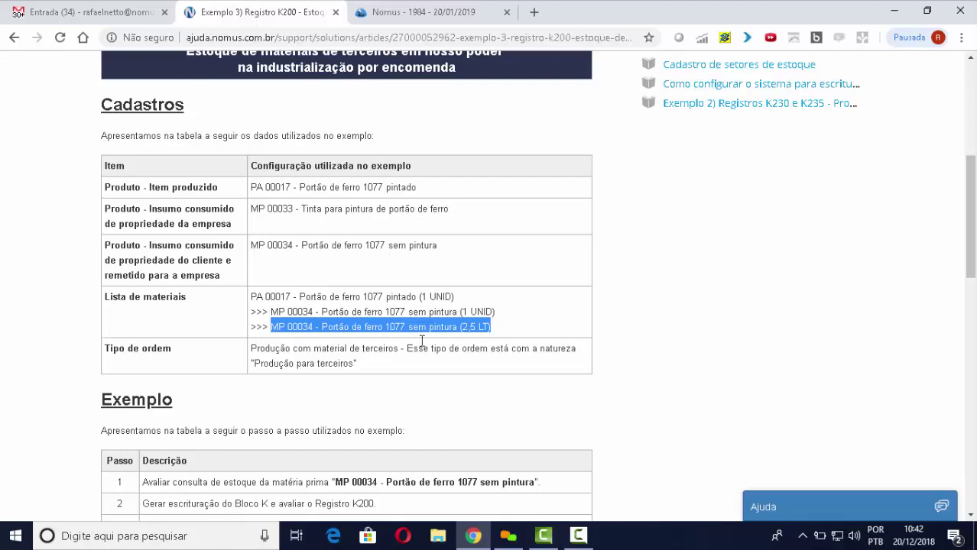
pyautogui.moveTo(171, 348); pyautogui.dragTo(104, 350)
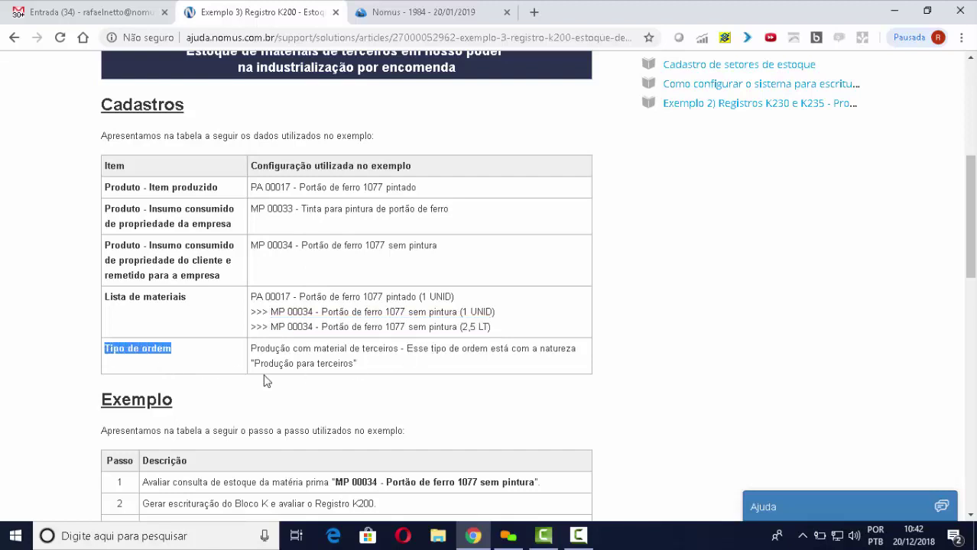
pyautogui.click(253, 349)
pyautogui.moveTo(253, 349); pyautogui.dragTo(398, 349)
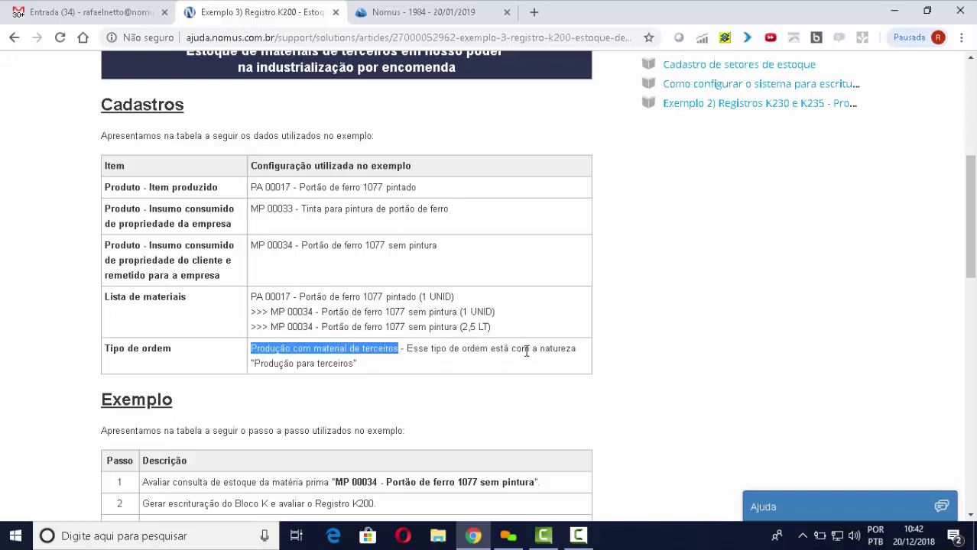
pyautogui.scroll(-1, 425, 367)
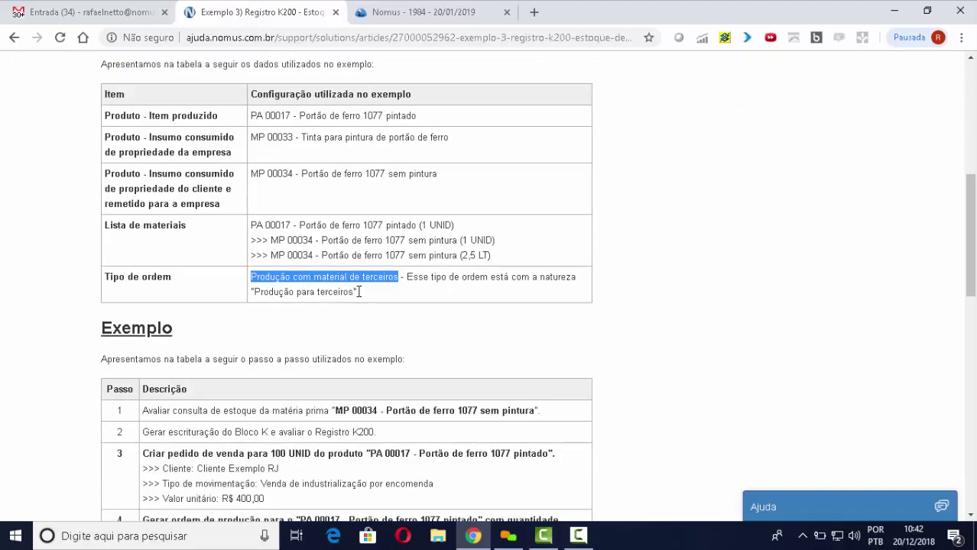
pyautogui.scroll(-1, 419, 297)
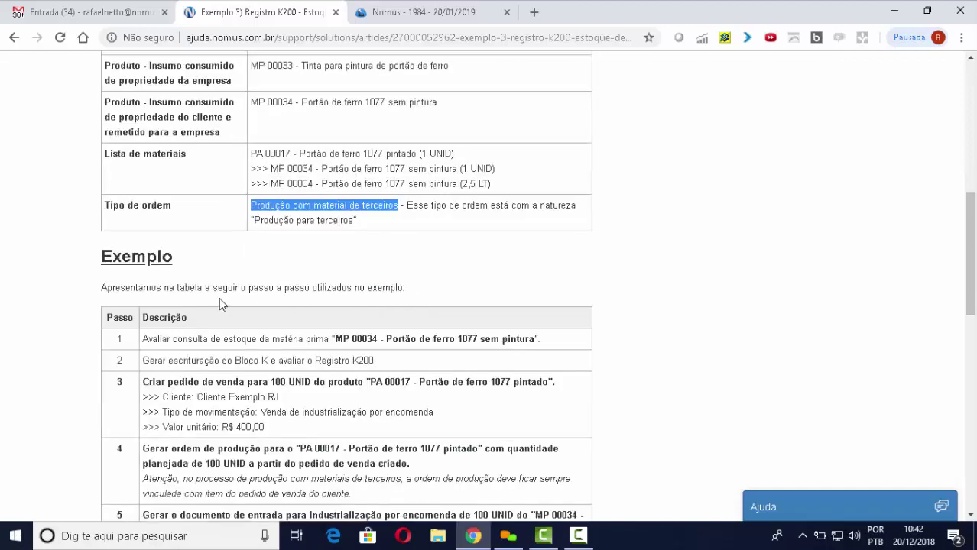
pyautogui.scroll(-2, 336, 288)
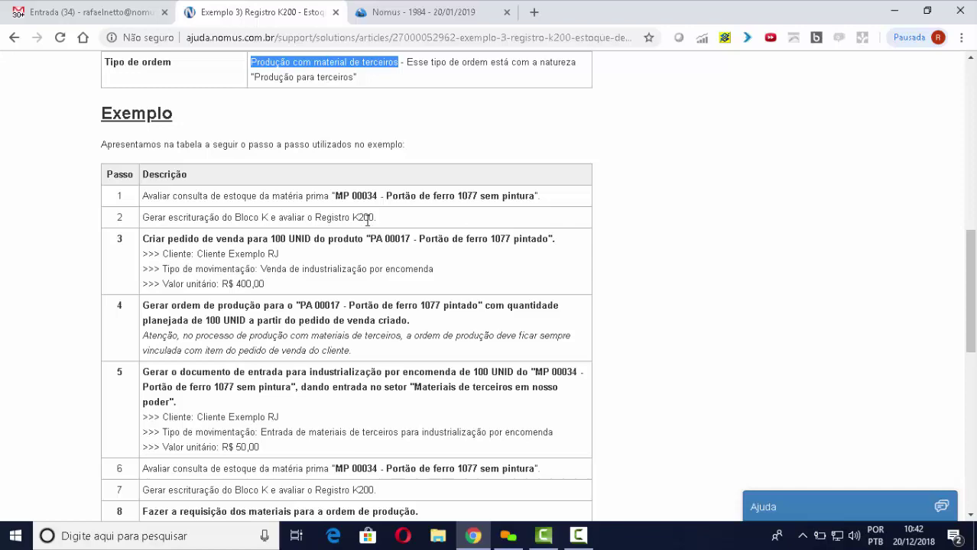
# Step: Switch to the Nomus ERP page and open the Consulta de estoque report
pyautogui.click(447, 15)
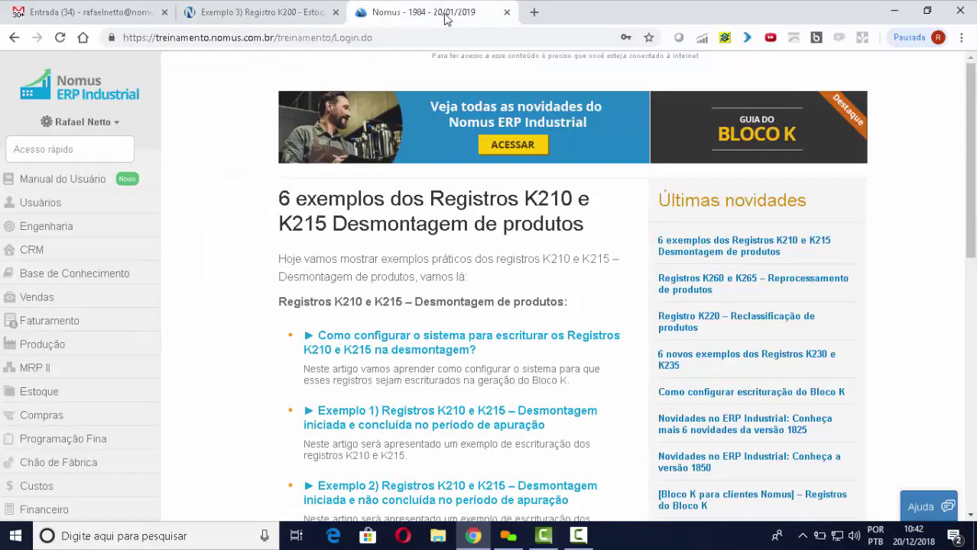
pyautogui.click(81, 150)
pyautogui.write('Con')
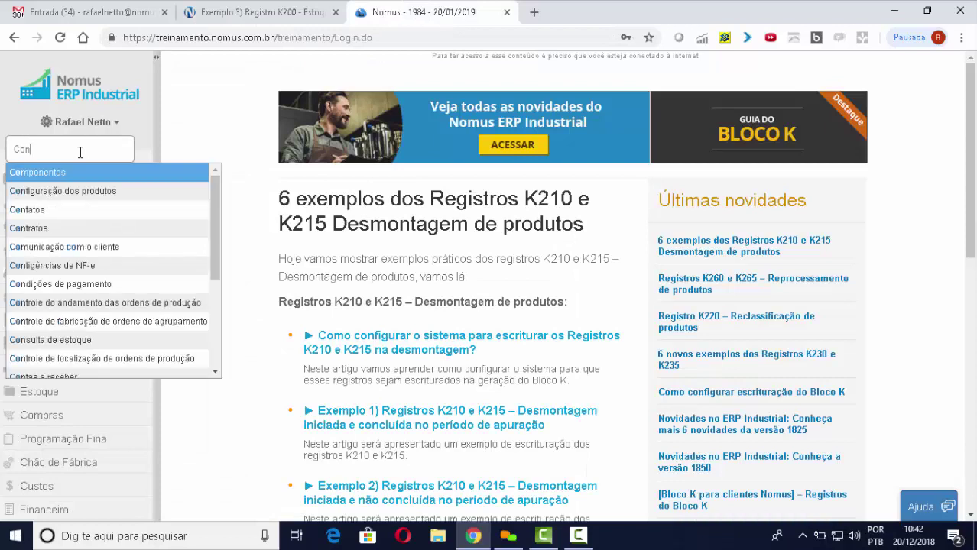
pyautogui.write('su')
pyautogui.press('Return')
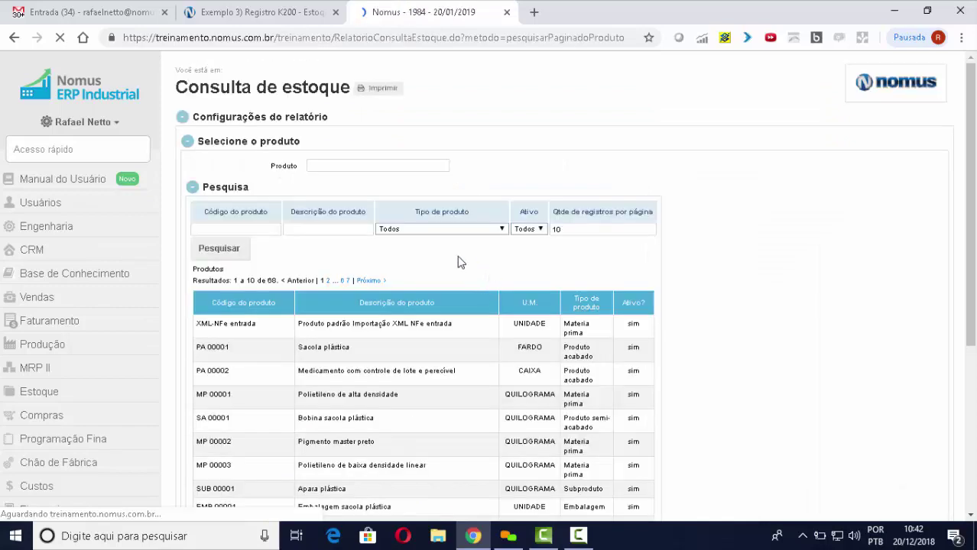
# Step: Select the product MP 00034 - Portão de ferro 1077 sem pintura for the stock query
pyautogui.click(363, 164)
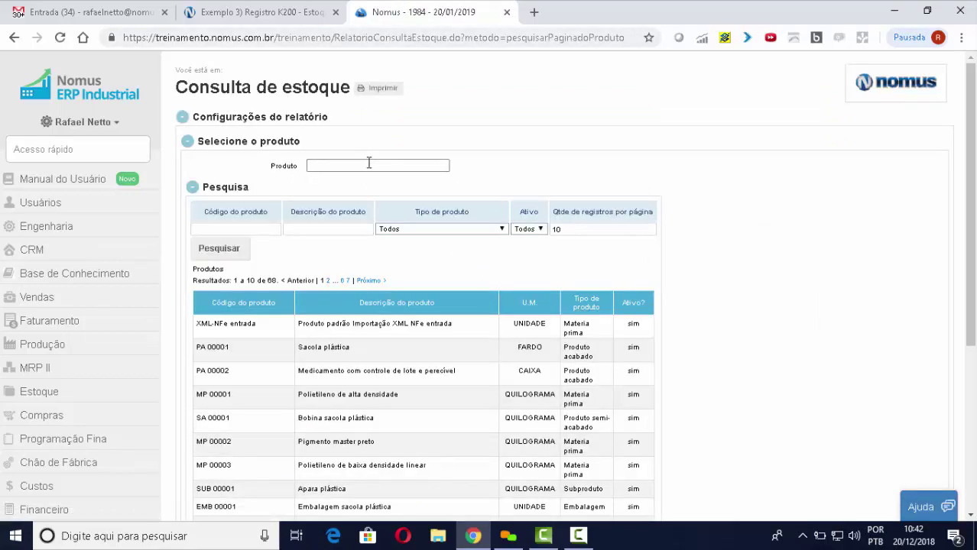
pyautogui.write('Port')
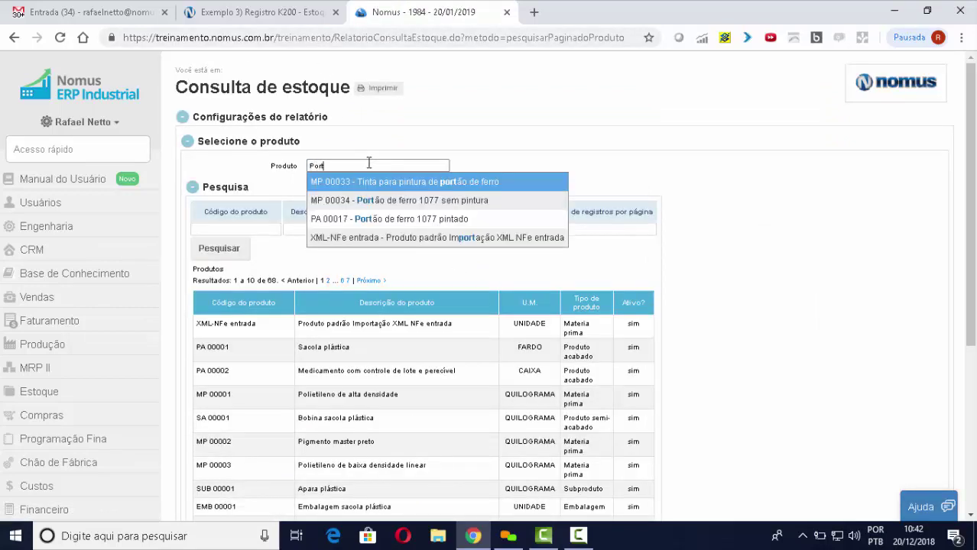
pyautogui.write('ã')
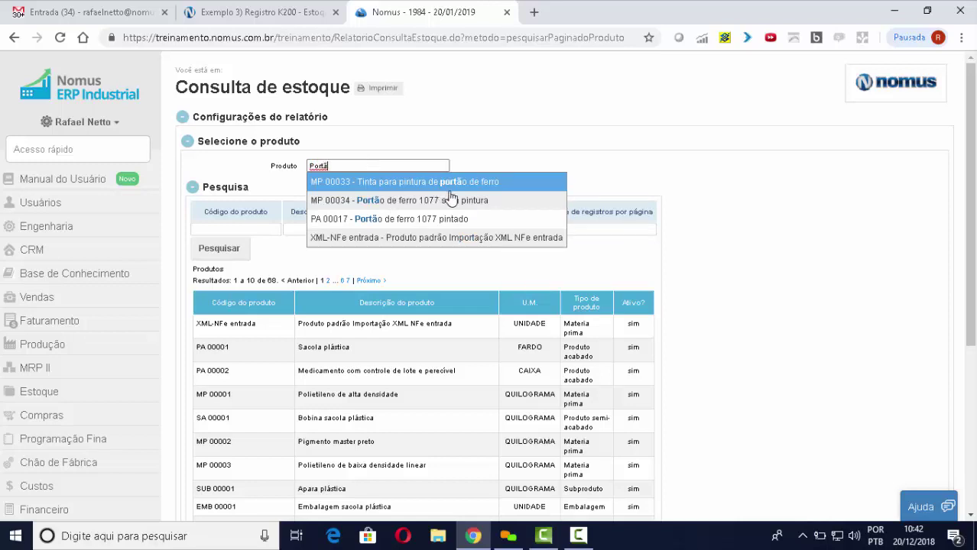
pyautogui.click(471, 201)
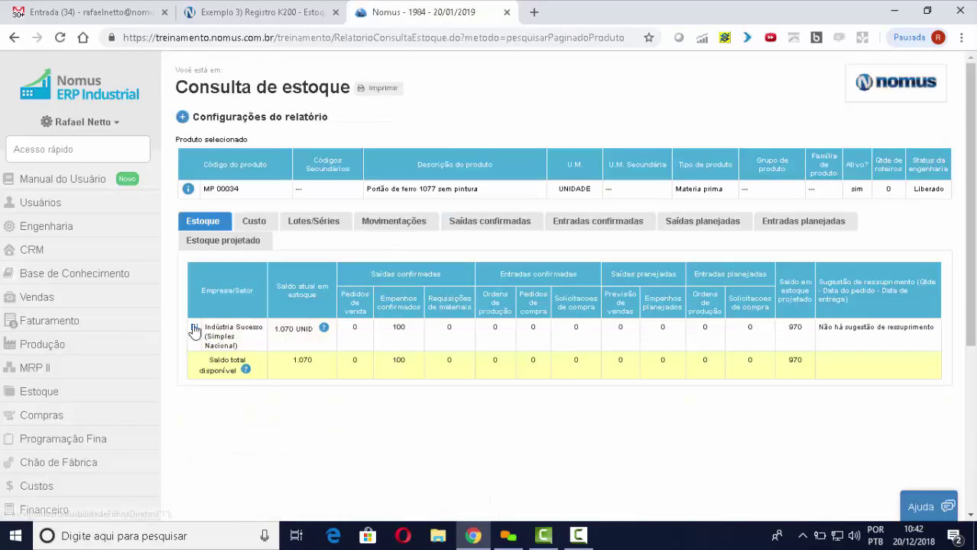
# Step: Expand the stock of Indústria Sucesso (Simples Nacional) and its Materiais de terceiros em nosso poder sector to view the balance per client
pyautogui.click(194, 328)
pyautogui.scroll(-1, 430, 303)
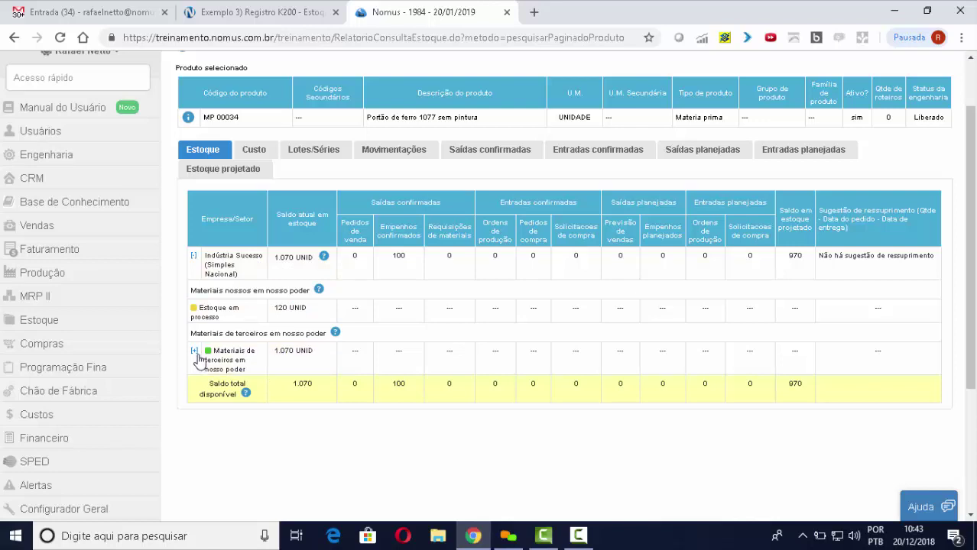
pyautogui.click(236, 371)
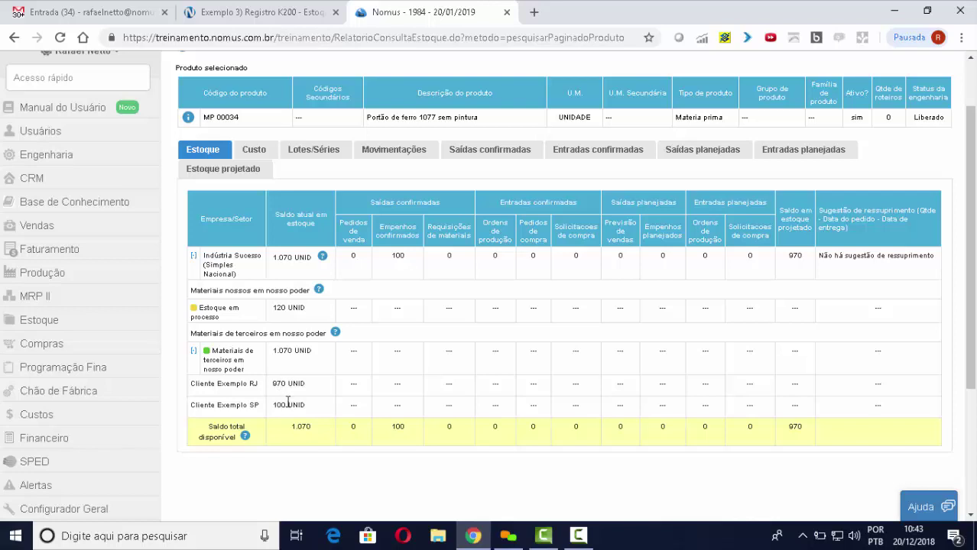
# Step: Duplicate the stock query page and open Sped Fiscal - Bloco K in the copy
pyautogui.rightClick(441, 9)
pyautogui.click(472, 59)
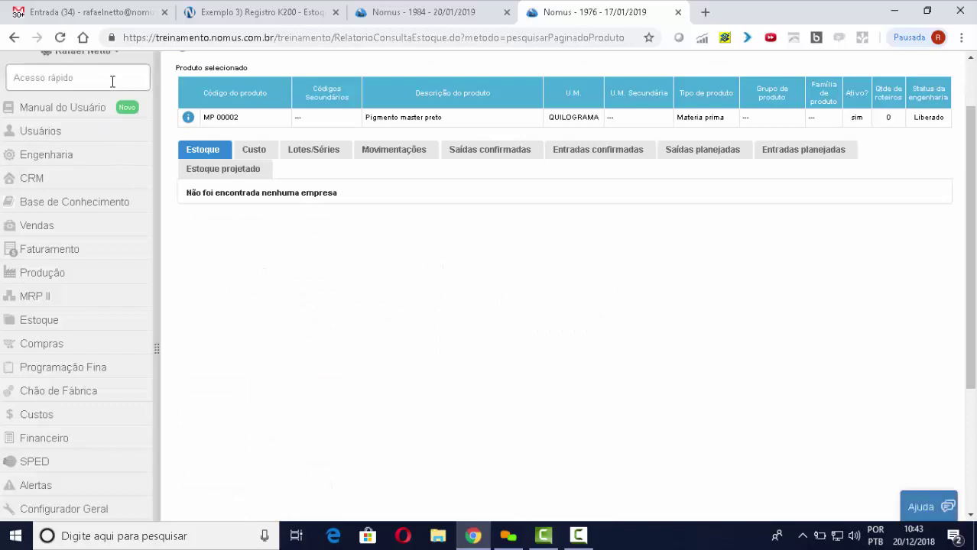
pyautogui.click(112, 81)
pyautogui.write('sped')
pyautogui.press('Return')
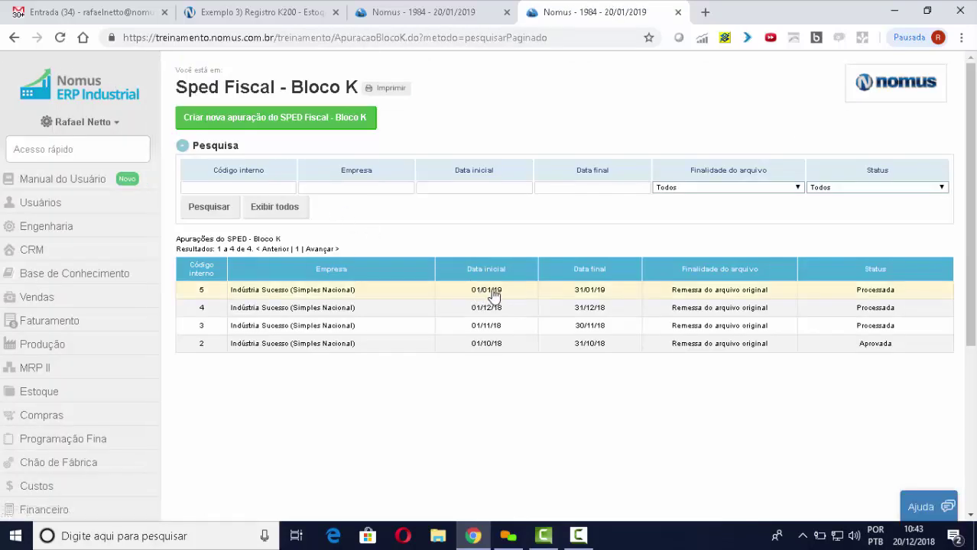
# Step: Process the SPED Fiscal Bloco K assessment for 01/01/19 to 31/01/19 and download its file
pyautogui.click(498, 294)
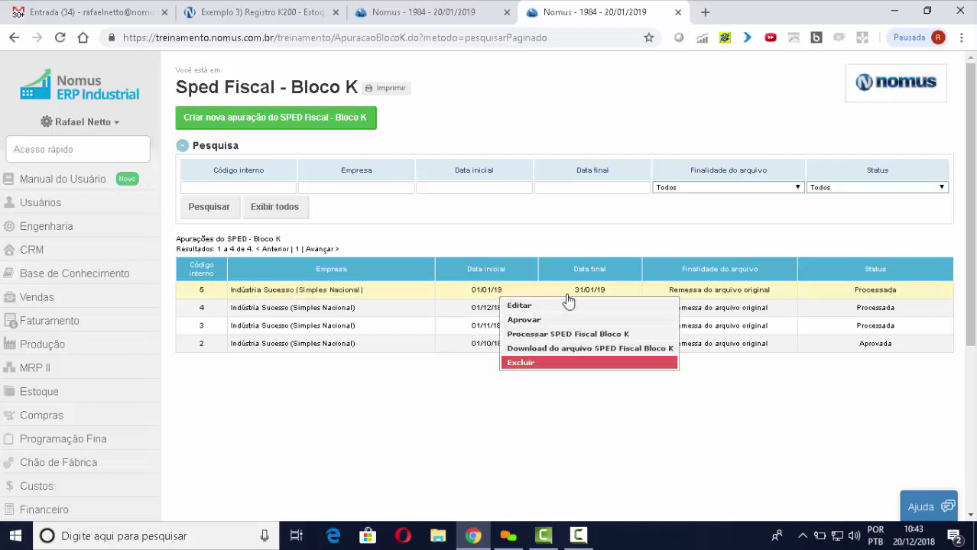
pyautogui.click(593, 337)
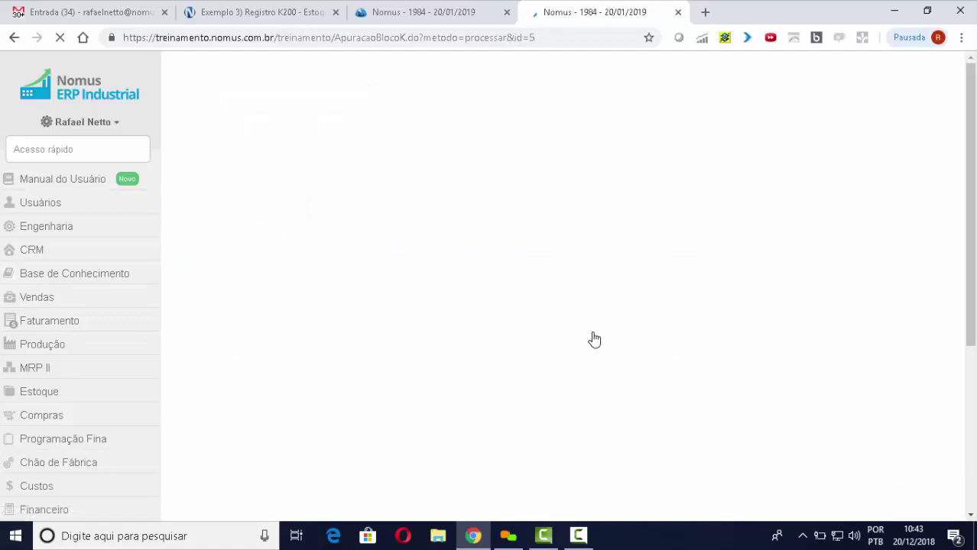
pyautogui.click(532, 330)
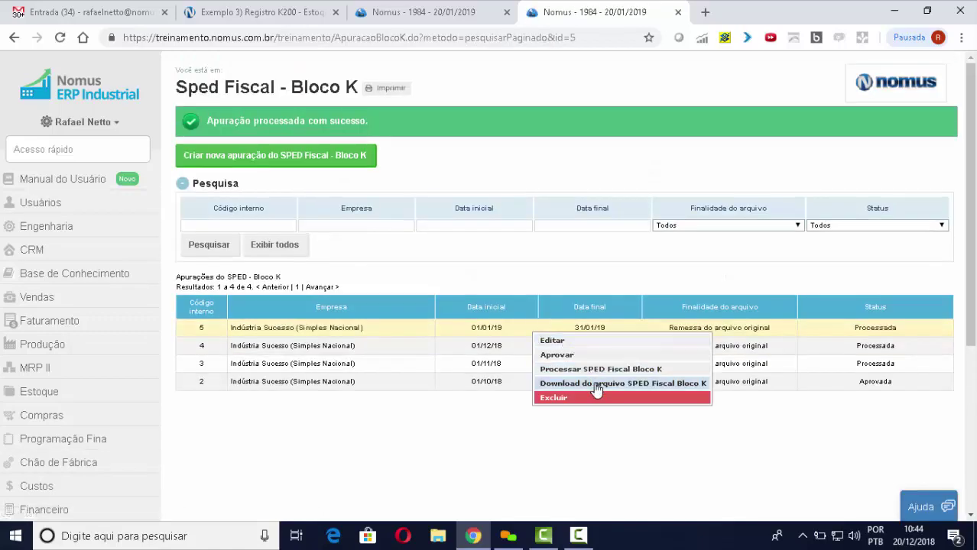
pyautogui.click(595, 385)
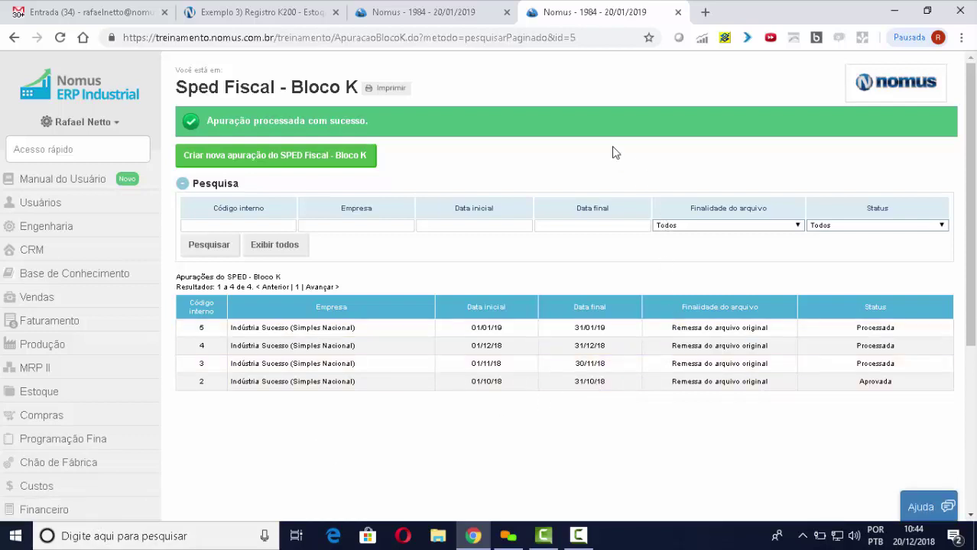
# Step: Return to the stock query, then locate and highlight the two K200 lines of MP 00034 in the Bloco K file in Notepad
pyautogui.click(457, 19)
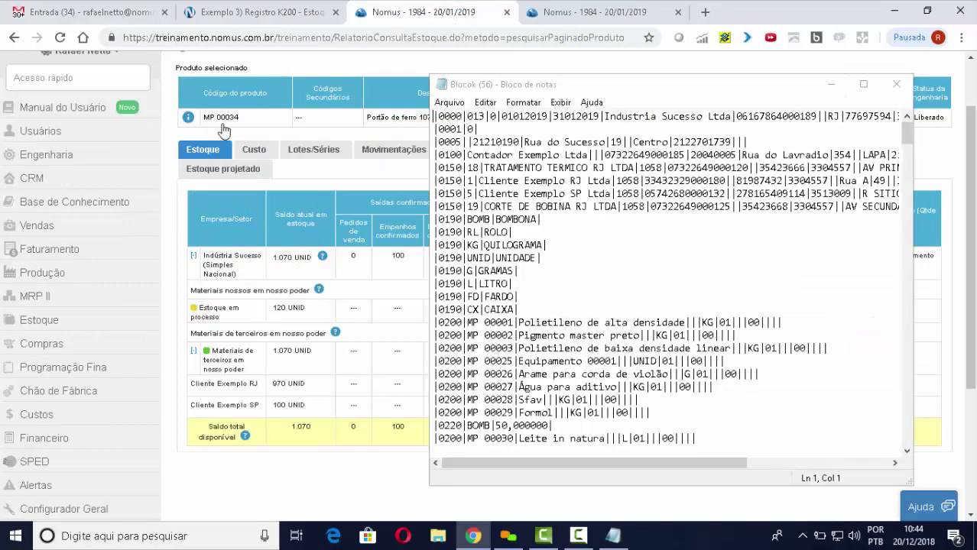
pyautogui.click(709, 286)
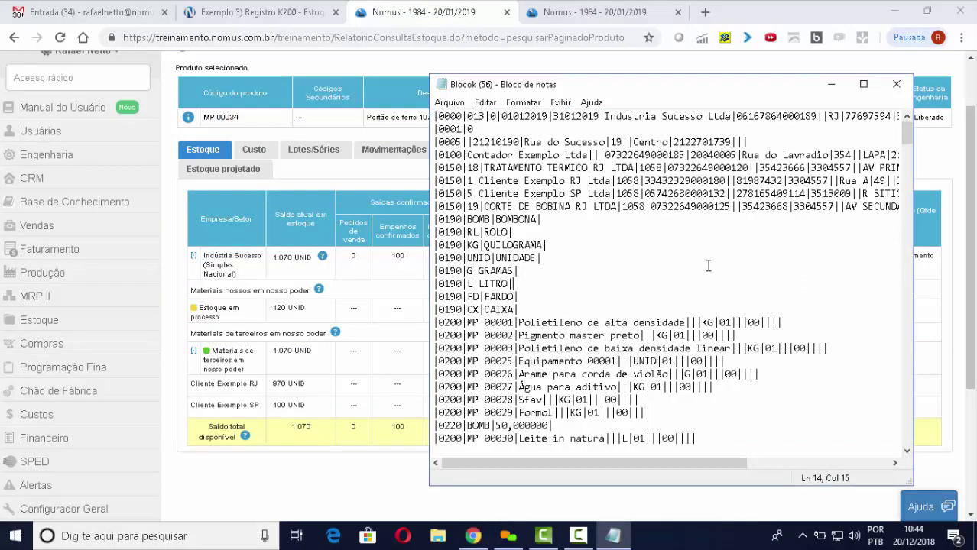
pyautogui.scroll(-4, 708, 259)
pyautogui.scroll(-20, 708, 260)
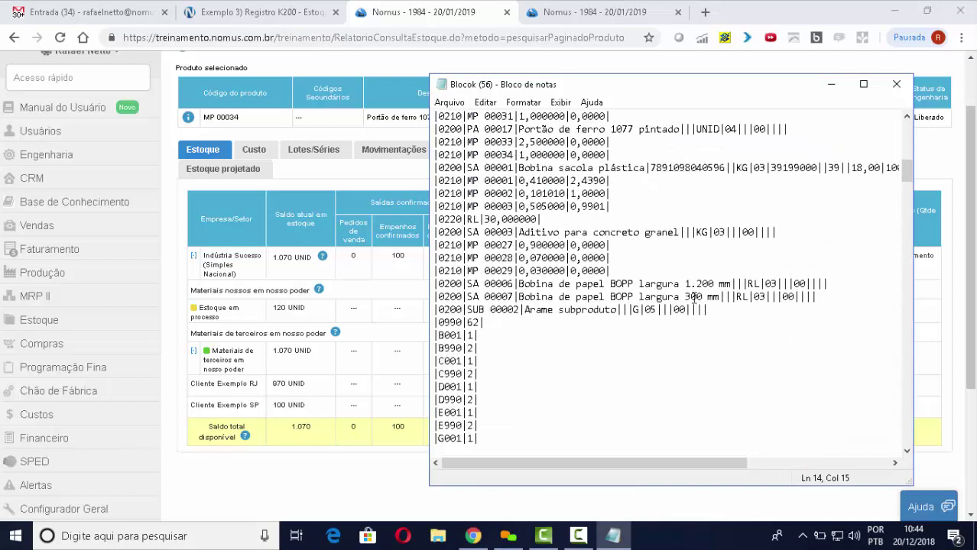
pyautogui.scroll(-6, 692, 297)
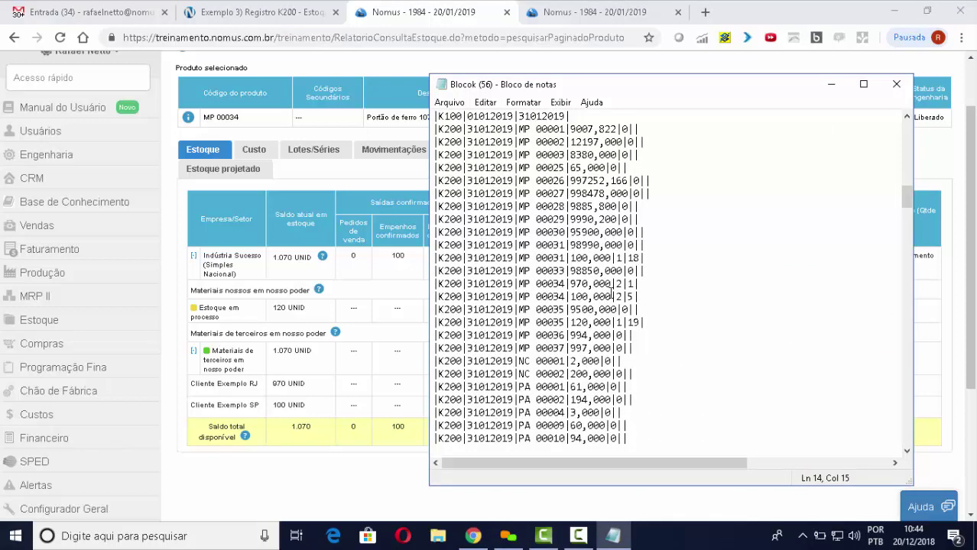
pyautogui.moveTo(643, 297); pyautogui.dragTo(434, 288)
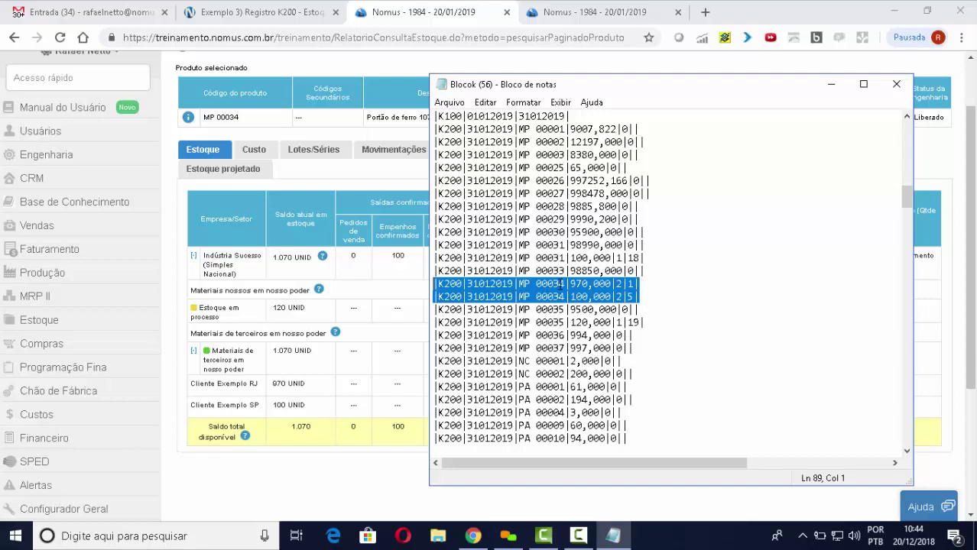
# Step: Examine the quantity, stock type and participant code fields in the MP 00034 K200 lines, then minimize the file
pyautogui.click(577, 295)
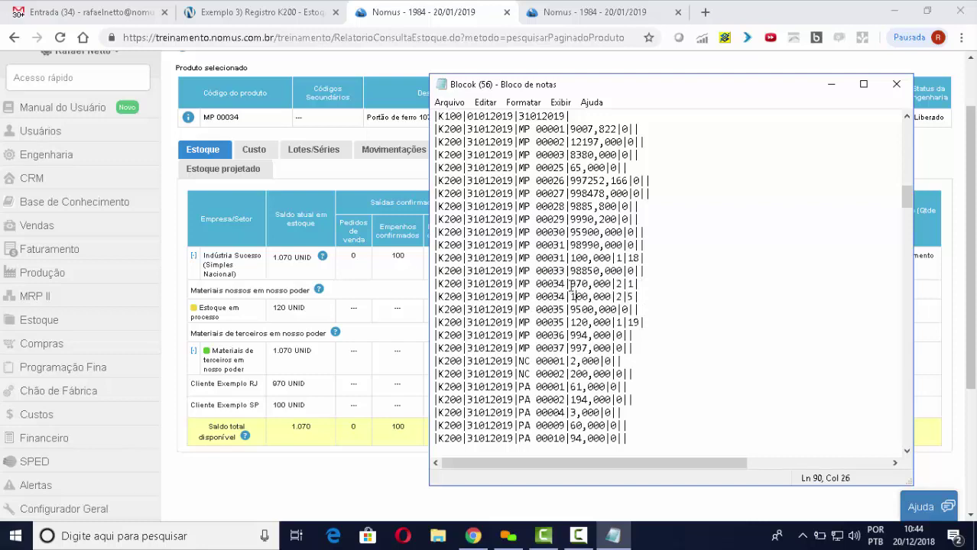
pyautogui.moveTo(569, 284); pyautogui.dragTo(611, 284)
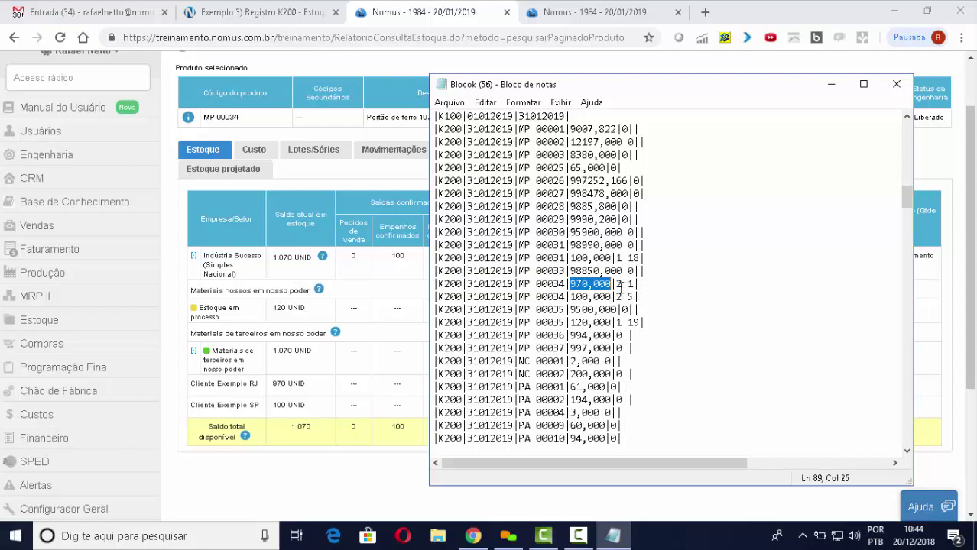
pyautogui.click(623, 284)
pyautogui.moveTo(620, 284); pyautogui.dragTo(615, 284)
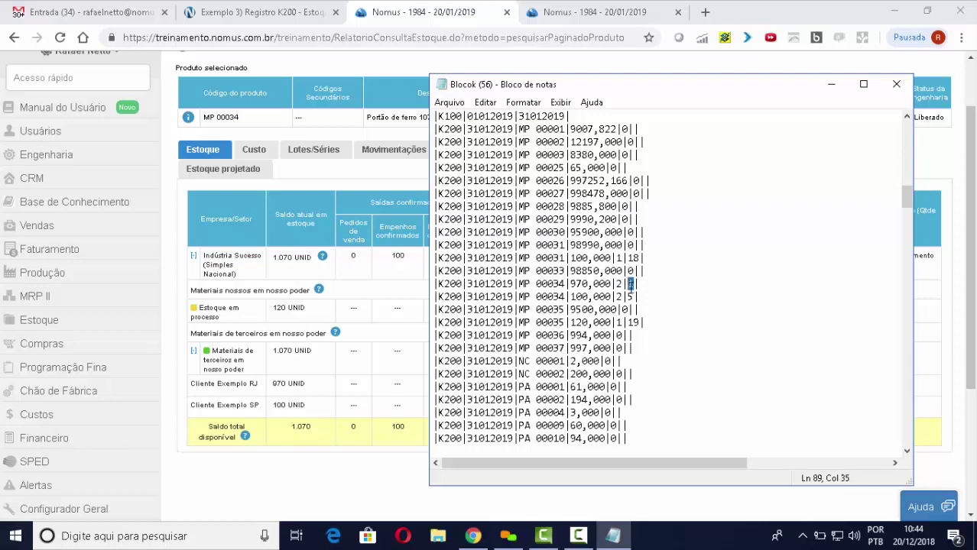
pyautogui.write('1')
pyautogui.moveTo(638, 297); pyautogui.dragTo(434, 302)
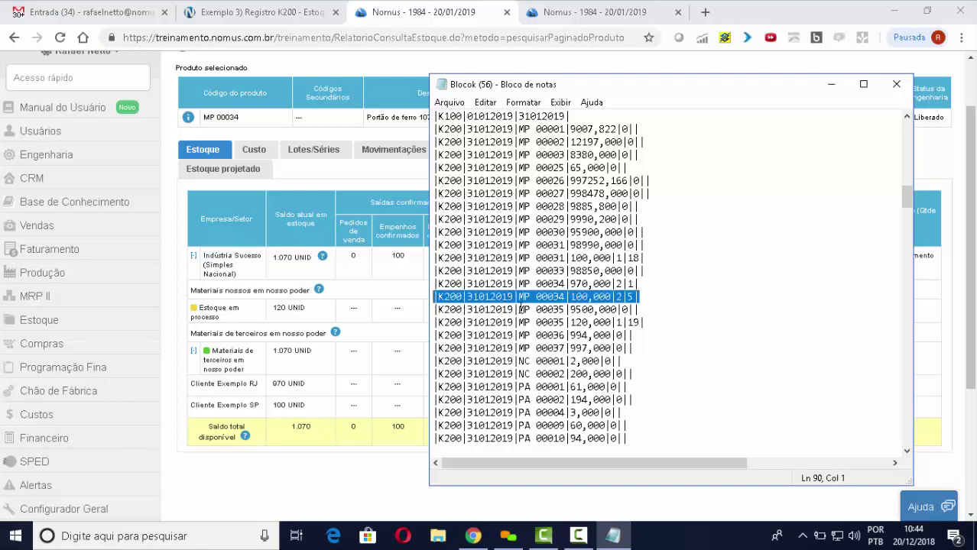
pyautogui.click(612, 296)
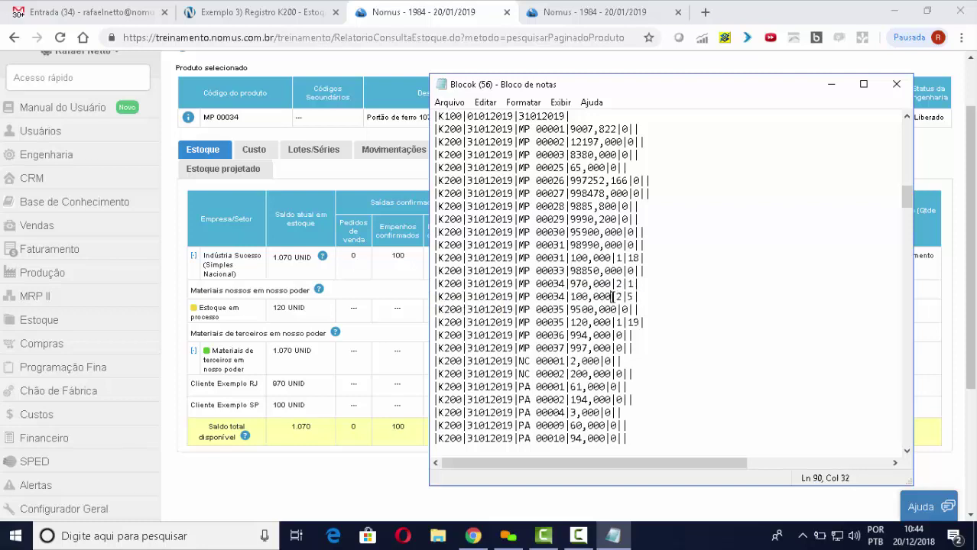
pyautogui.moveTo(613, 296)
pyautogui.mouseDown()
pyautogui.moveTo(570, 296)
pyautogui.moveTo(616, 296)
pyautogui.mouseUp()
pyautogui.moveTo(634, 296); pyautogui.dragTo(627, 297)
pyautogui.click(832, 90)
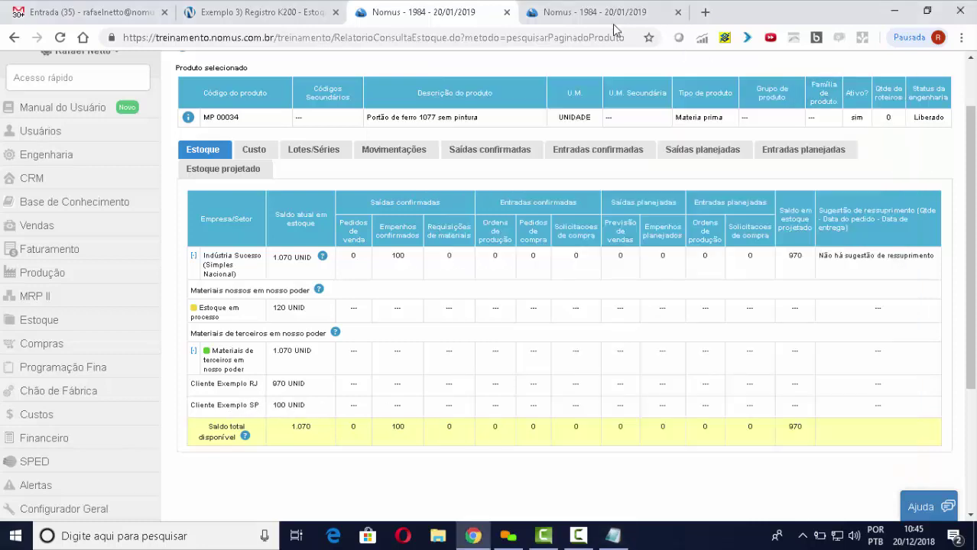
# Step: Open the Pessoas page from the stock query page
pyautogui.click(117, 76)
pyautogui.write('pes')
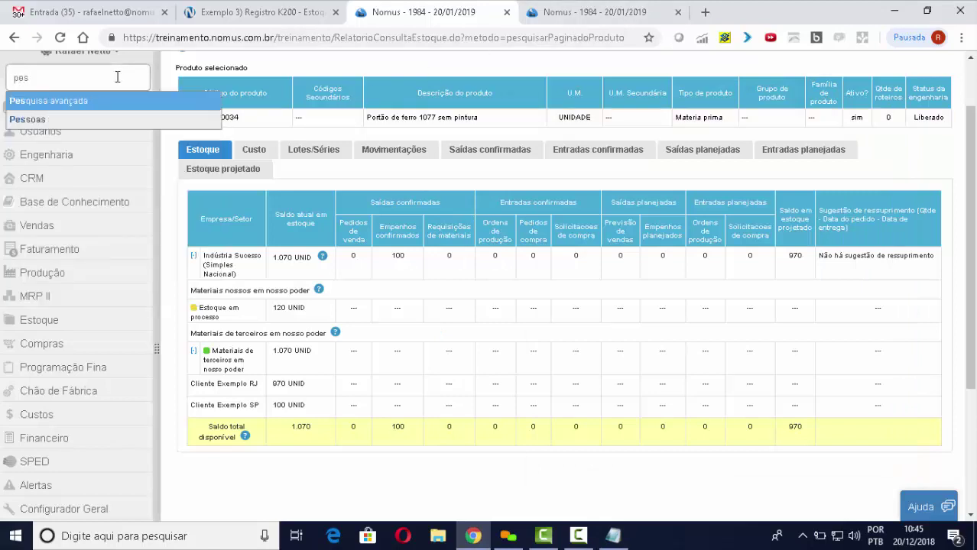
pyautogui.press('Down')
pyautogui.press('Return')
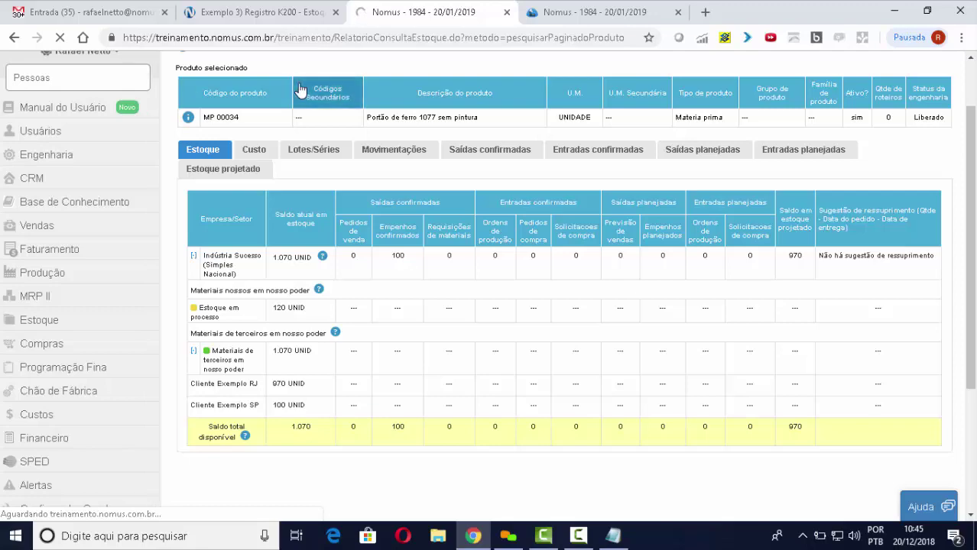
# Step: Review steps 3 to 5 of the K200 example article, covering the sales order, production order and inbound document
pyautogui.click(291, 15)
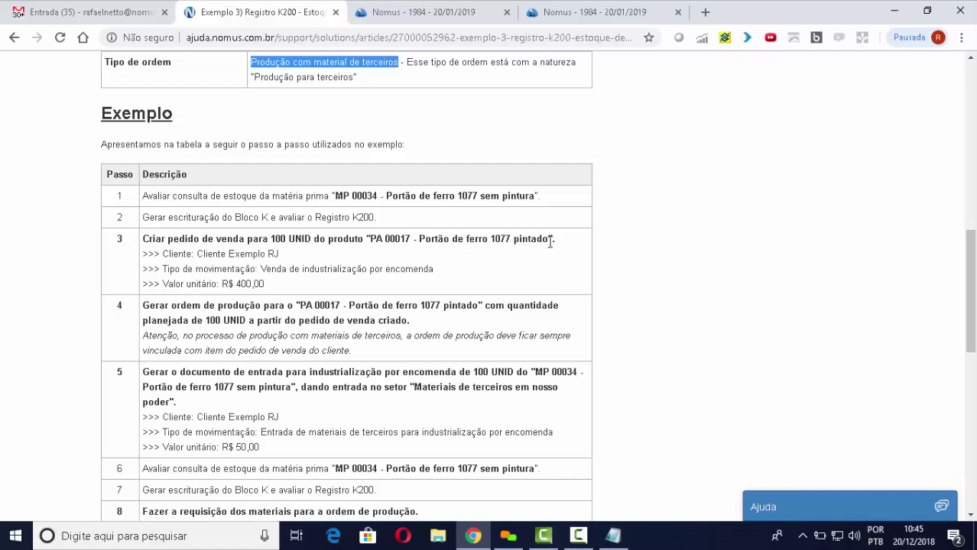
pyautogui.click(269, 285)
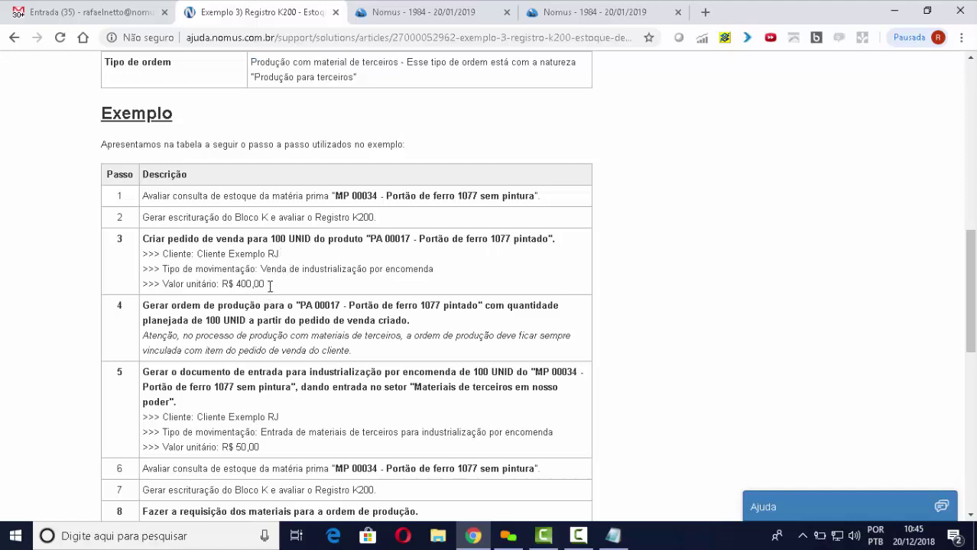
pyautogui.moveTo(265, 284); pyautogui.dragTo(143, 241)
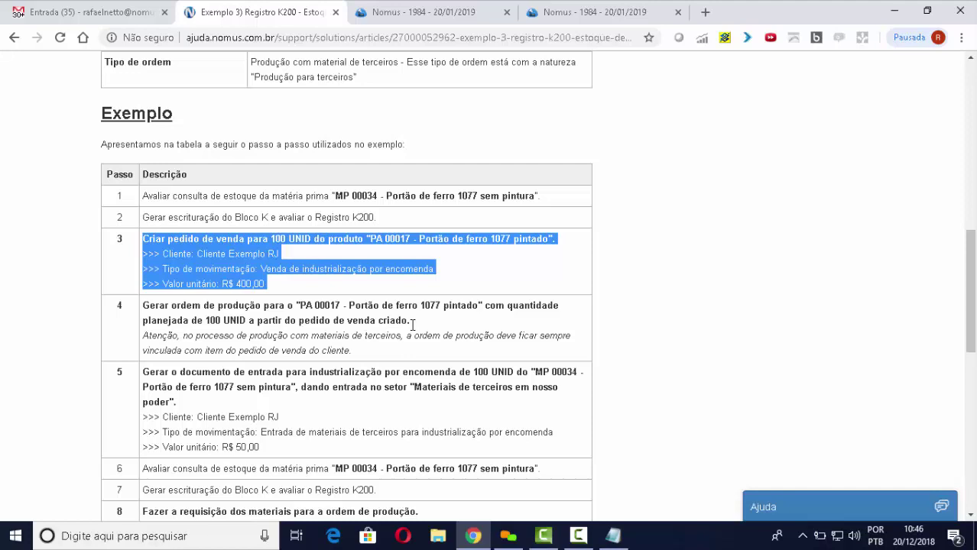
pyautogui.click(357, 353)
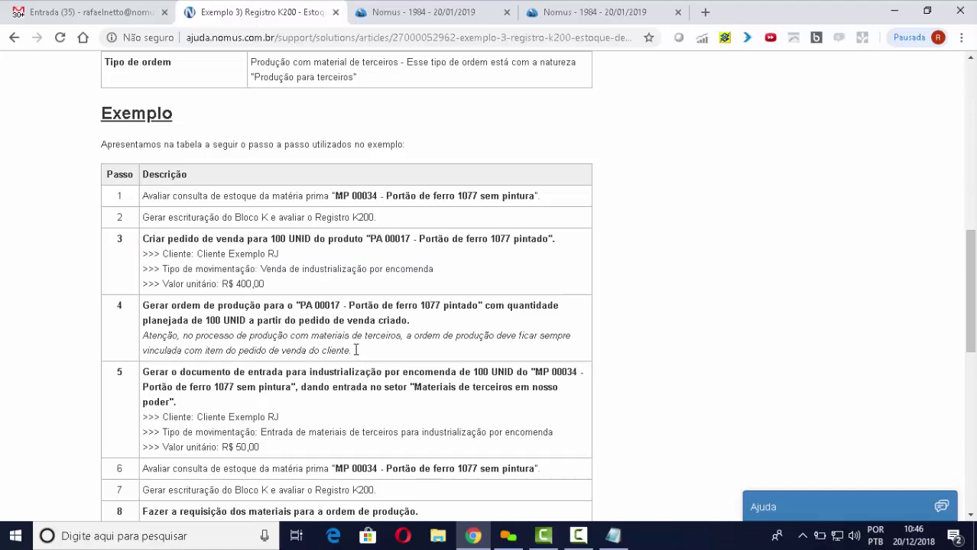
pyautogui.scroll(-1, 355, 348)
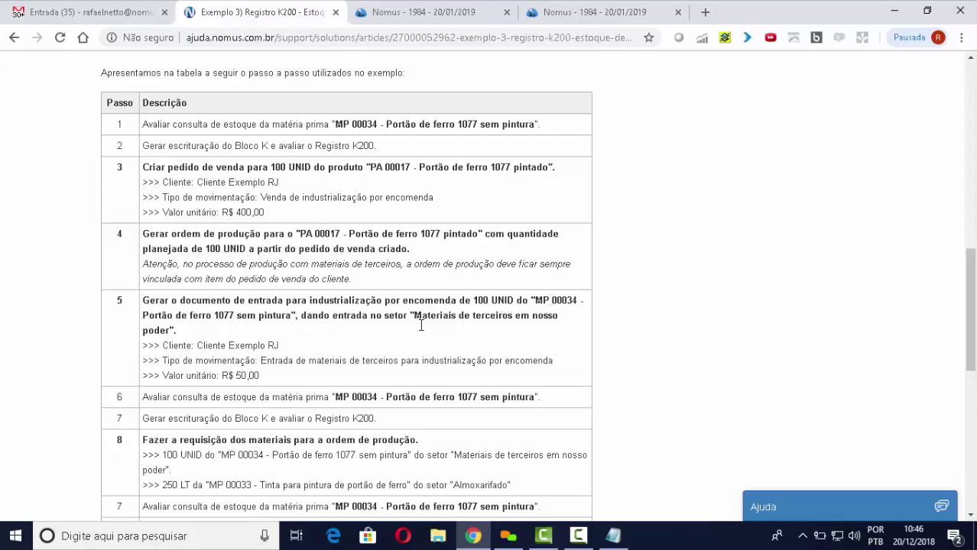
pyautogui.moveTo(414, 315); pyautogui.dragTo(172, 331)
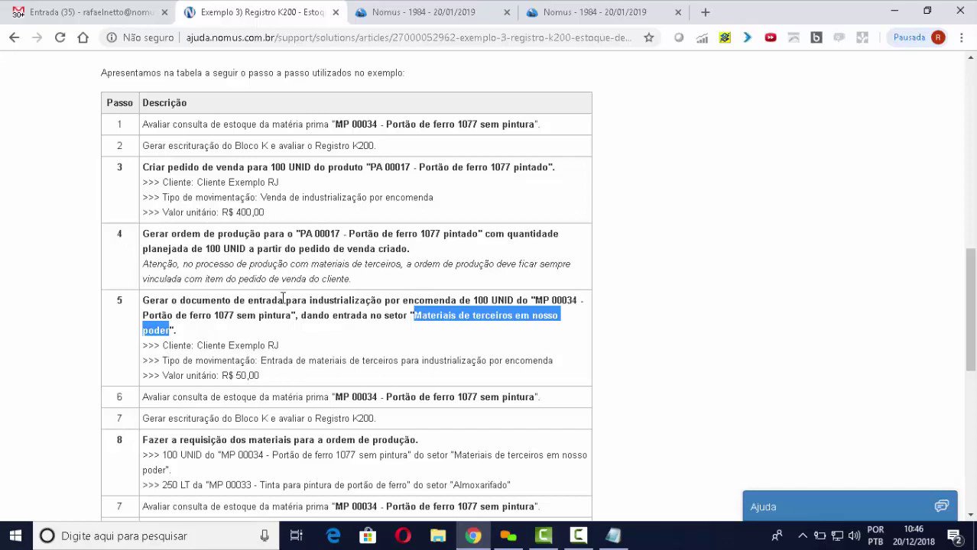
# Step: Show only clients on the Pessoas page and highlight the two MP 00034 K200 lines in the Bloco K file for comparison
pyautogui.click(442, 17)
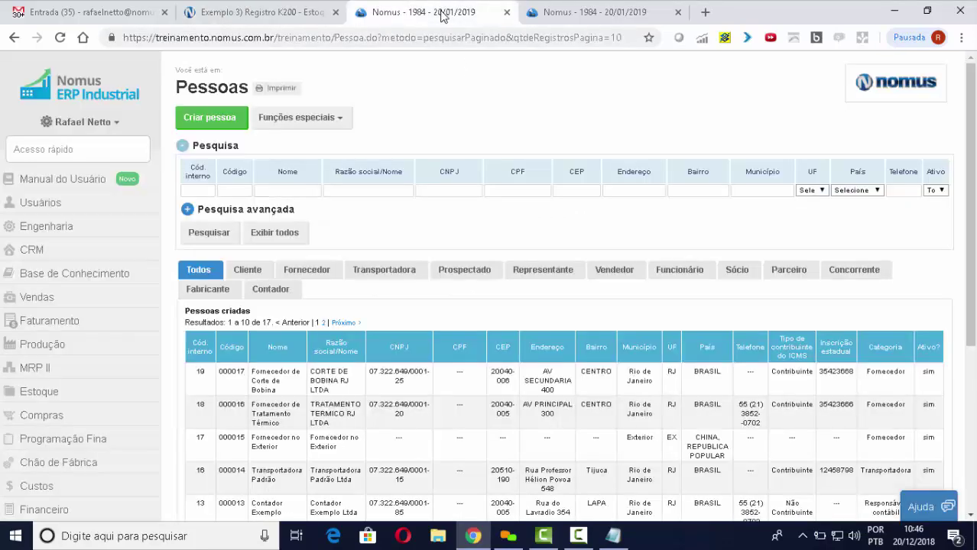
pyautogui.click(258, 275)
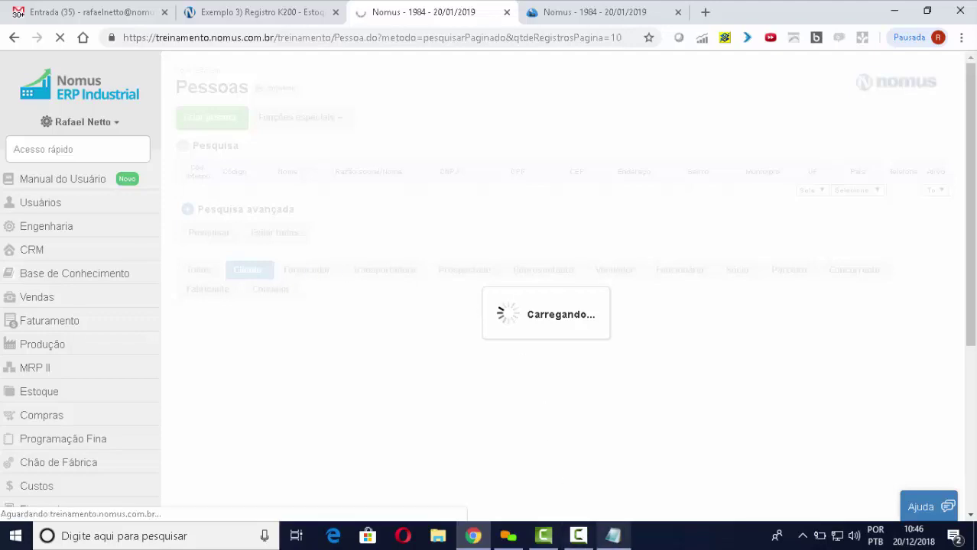
pyautogui.click(612, 536)
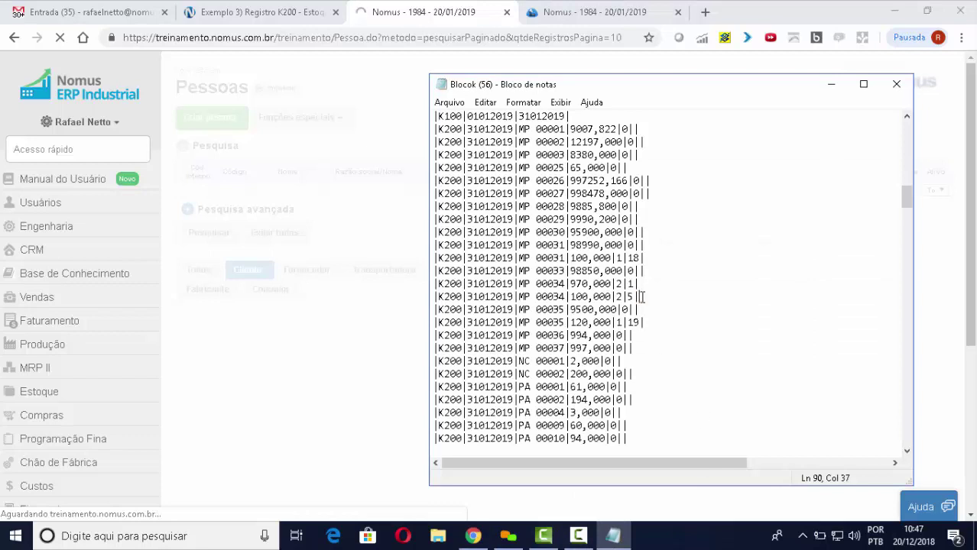
pyautogui.moveTo(642, 297); pyautogui.dragTo(432, 286)
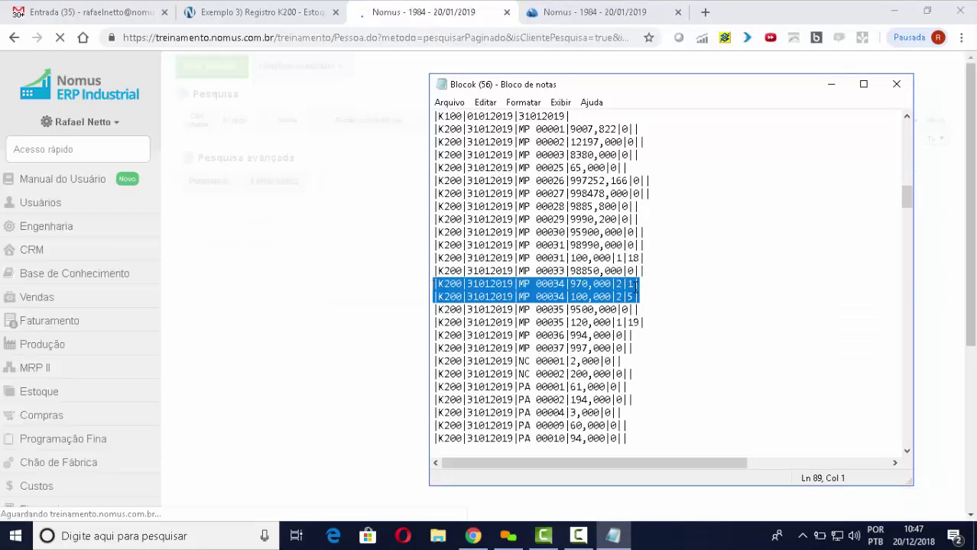
pyautogui.click(833, 90)
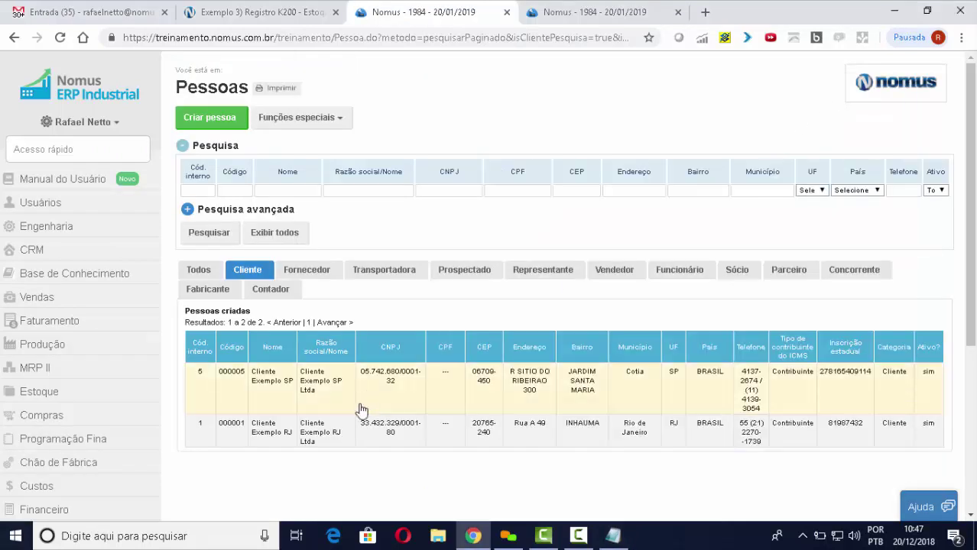
# Step: Check the internal codes of Cliente Exemplo RJ and Cliente Exemplo SP, admitting the waiting viewer to the webinar
pyautogui.click(256, 431)
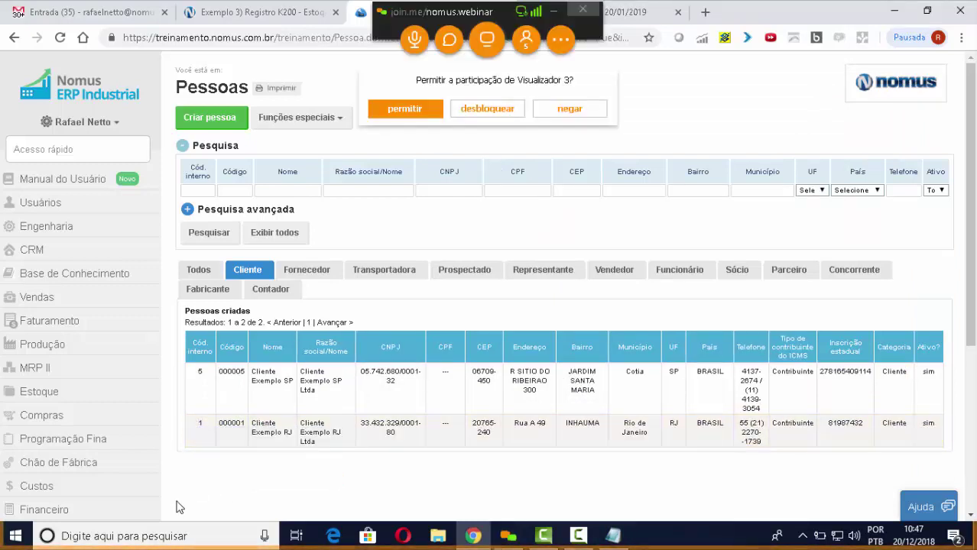
pyautogui.click(426, 113)
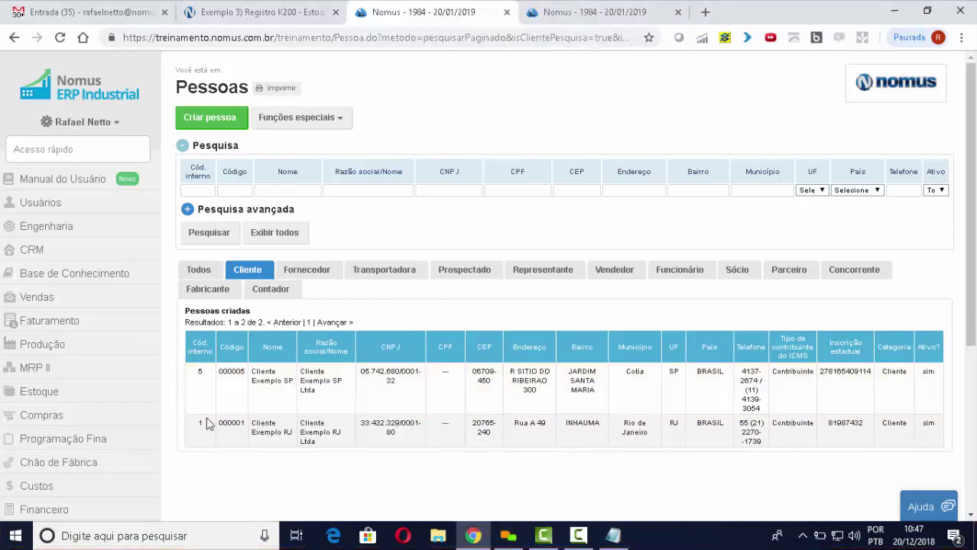
pyautogui.moveTo(203, 372)
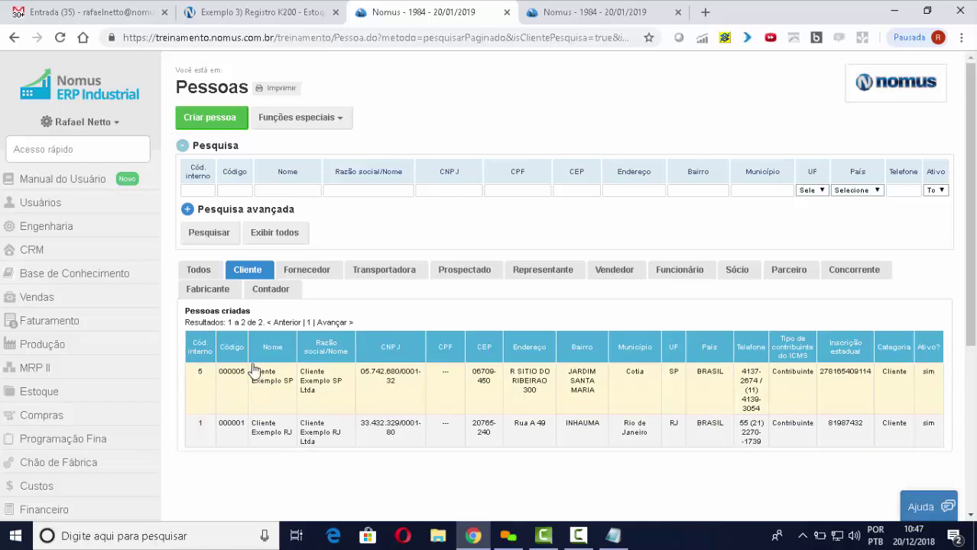
# Step: Open the Pedidos de venda page and start creating a sales order
pyautogui.click(107, 155)
pyautogui.write('Ped')
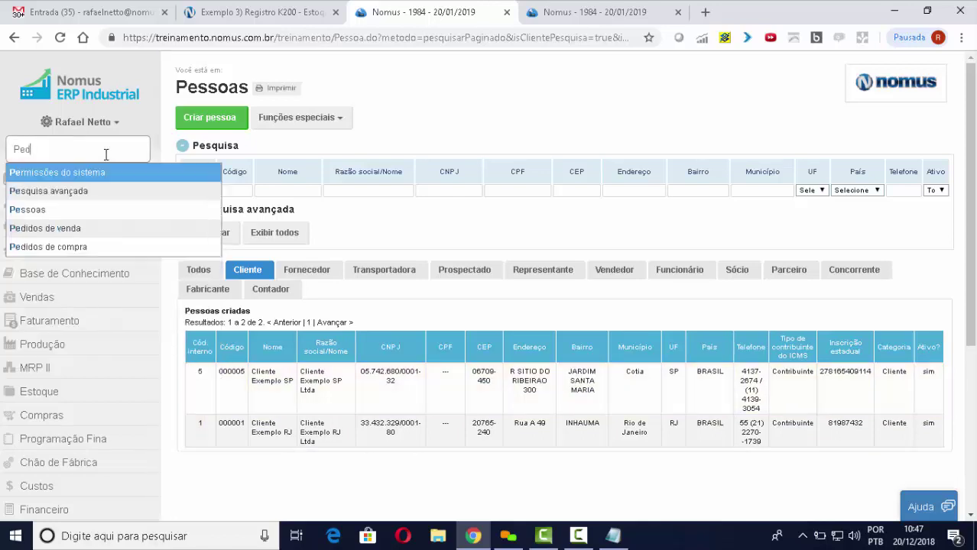
pyautogui.press('Return')
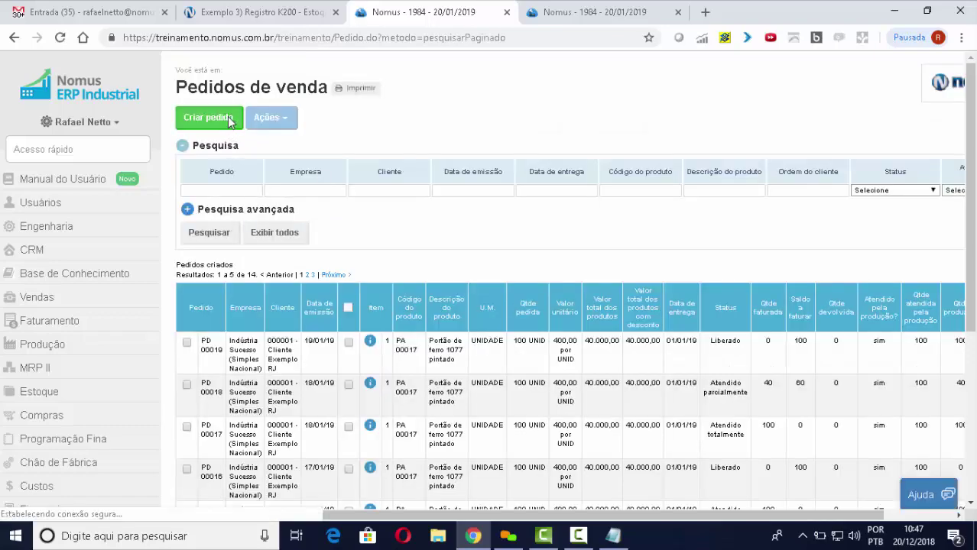
pyautogui.click(229, 122)
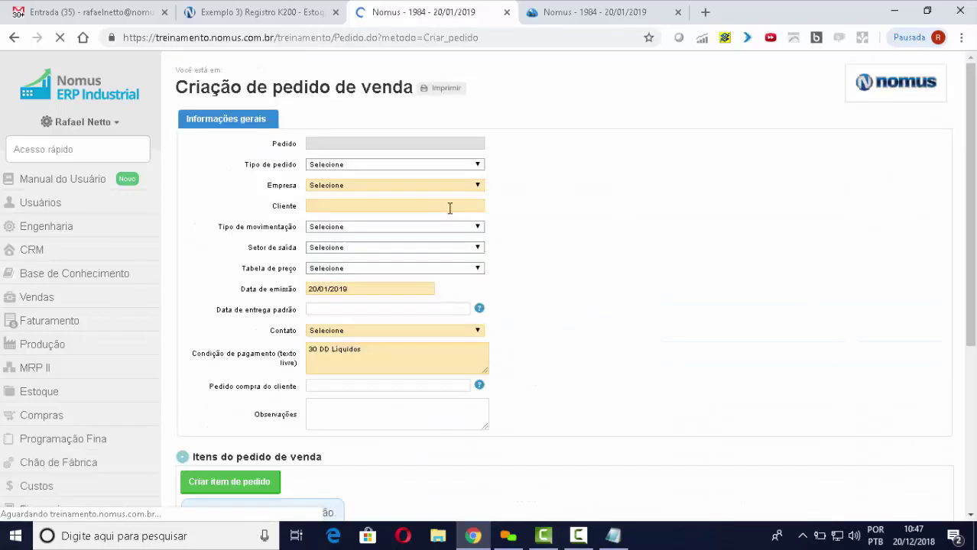
# Step: Set the order's company to 01 - Indústria Sucesso (Simples Nacional), client to Cliente Exemplo RJ and movement type to Venda de industrialização por encomenda
pyautogui.click(419, 184)
pyautogui.click(396, 210)
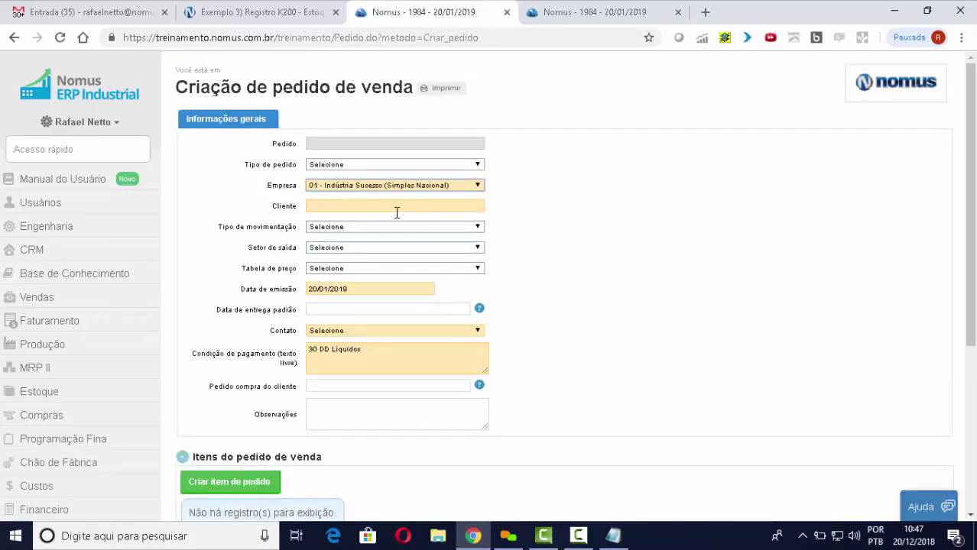
pyautogui.click(390, 208)
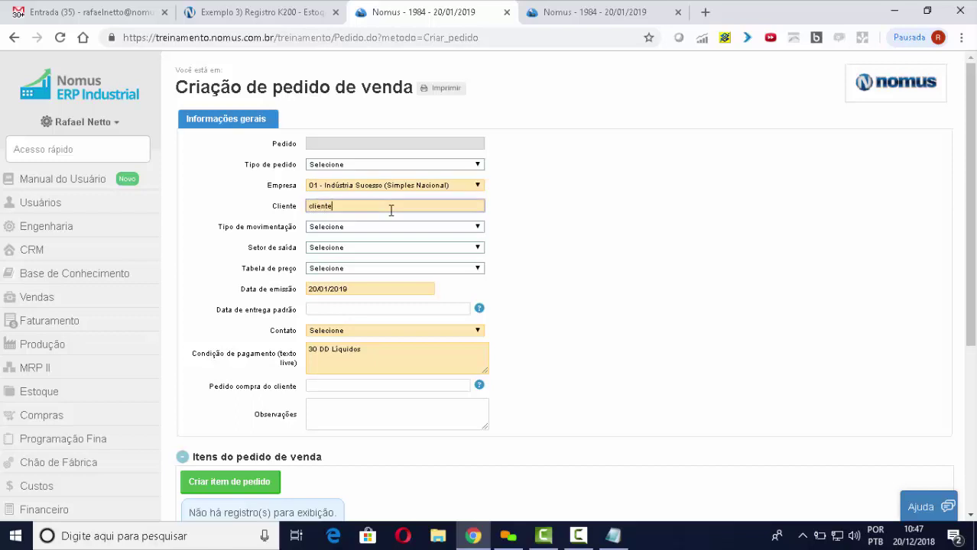
pyautogui.write('cliente')
pyautogui.click(394, 223)
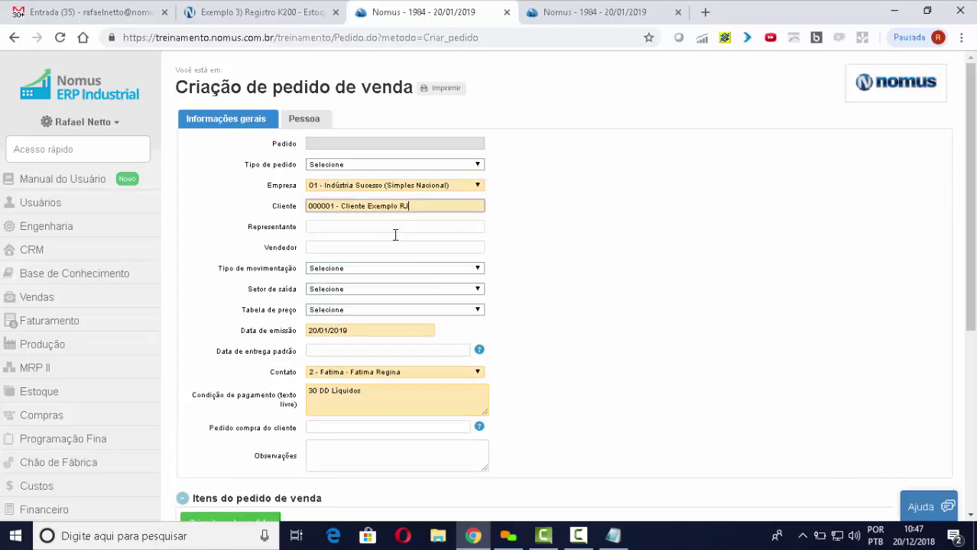
pyautogui.click(388, 269)
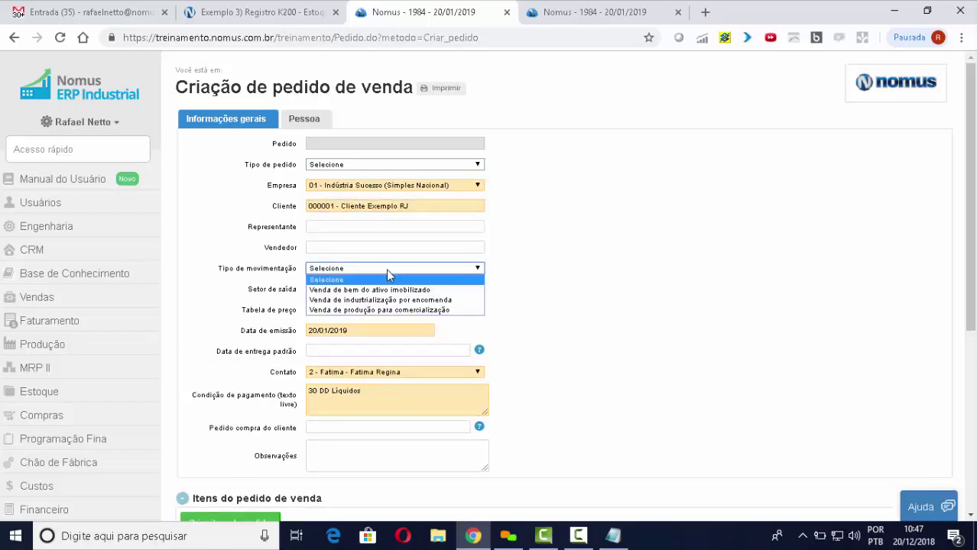
pyautogui.click(417, 301)
pyautogui.scroll(-1, 590, 317)
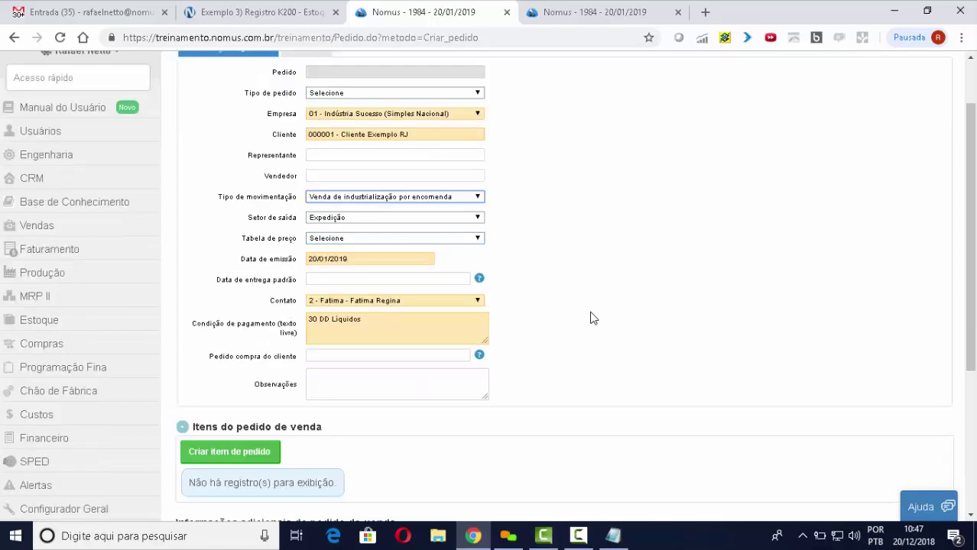
# Step: Create an order item for PA 00017 - Portão de ferro 1077 pintado with quantity 100 and unit value 400,00
pyautogui.click(262, 453)
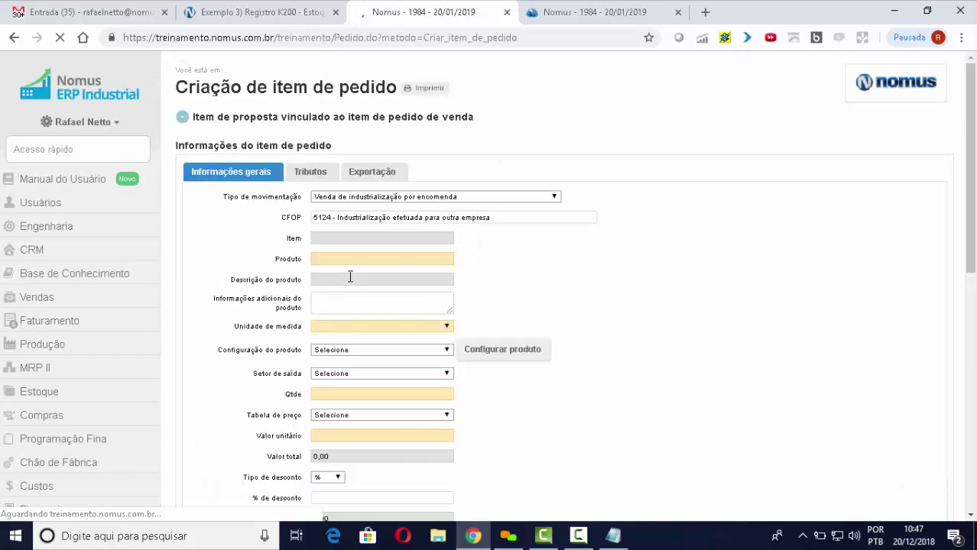
pyautogui.click(356, 261)
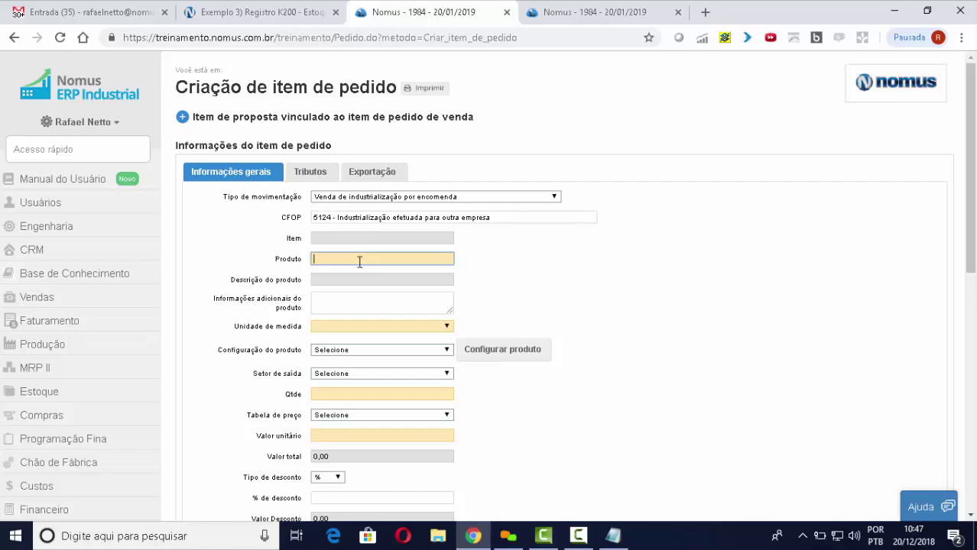
pyautogui.write('t')
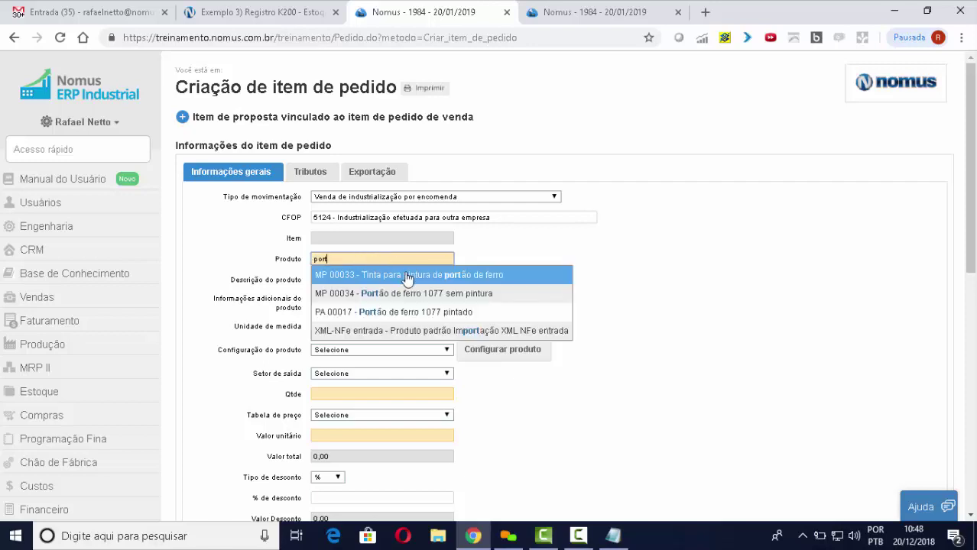
pyautogui.click(462, 313)
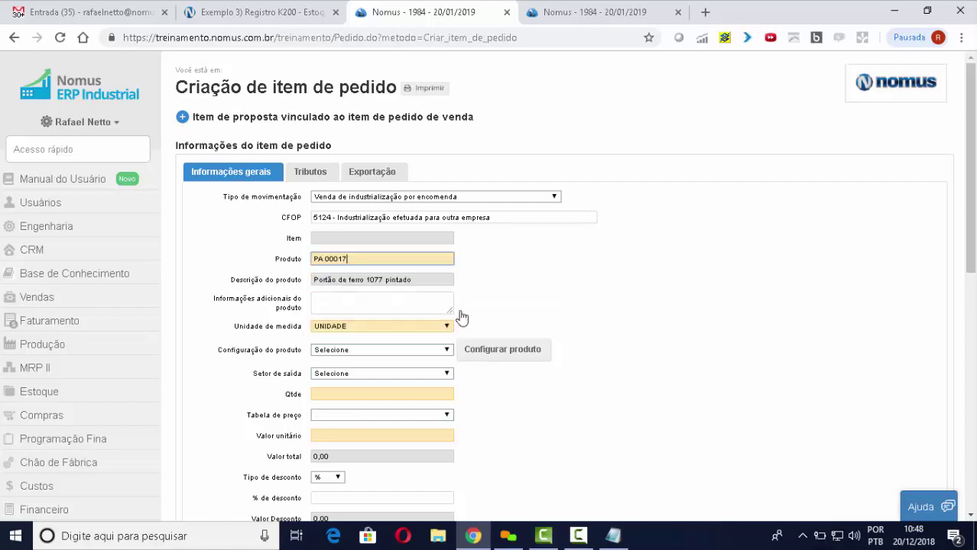
pyautogui.click(378, 395)
pyautogui.write('1')
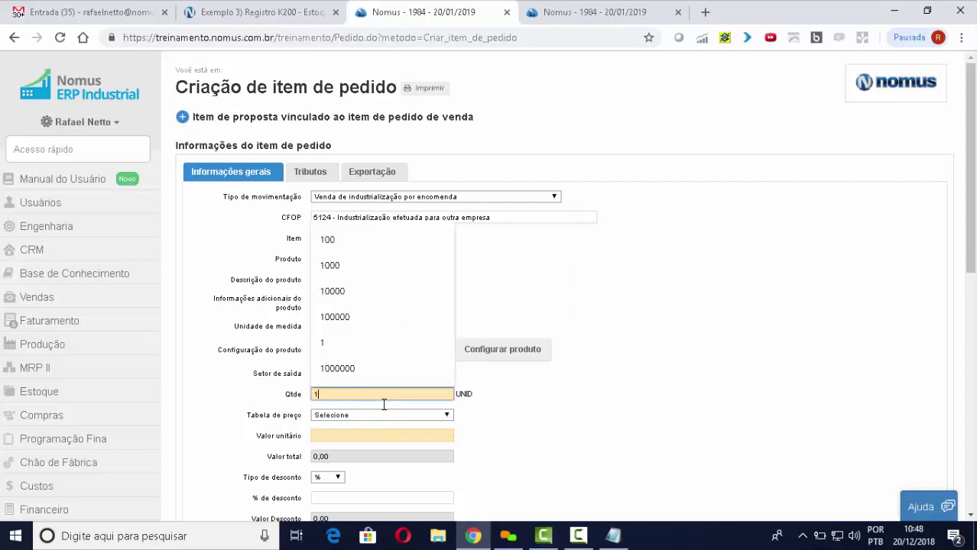
pyautogui.write('00')
pyautogui.press('Tab')
pyautogui.press('Tab')
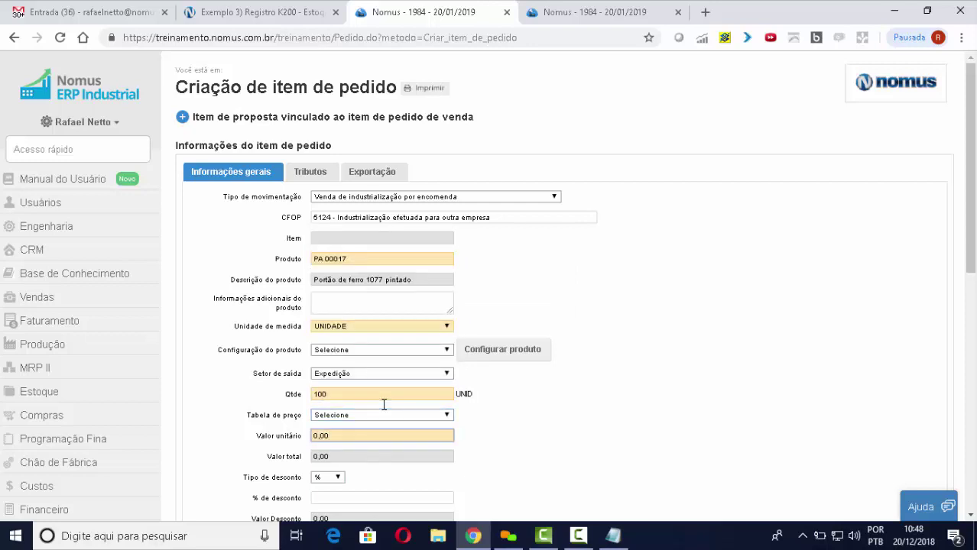
pyautogui.write('400')
pyautogui.press('Tab')
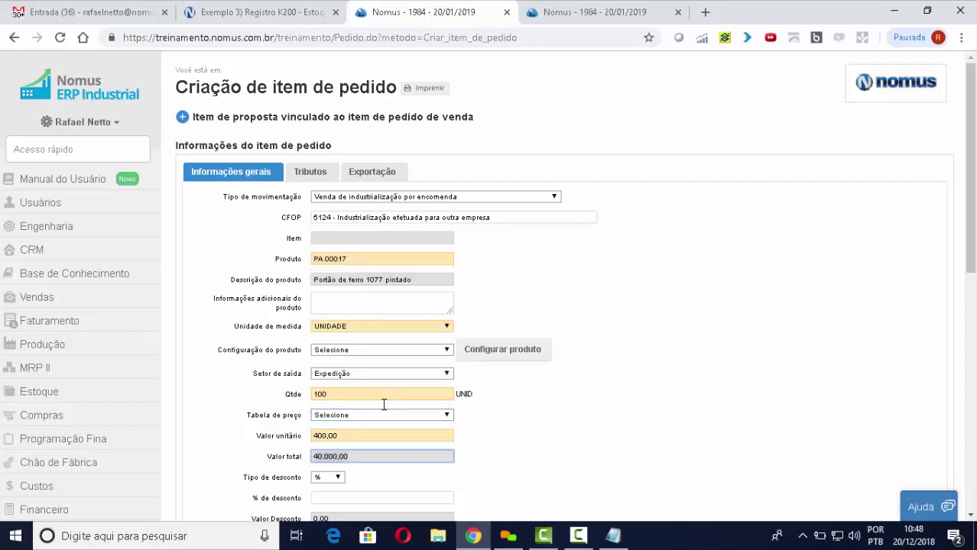
# Step: Set the order item's delivery date to 17/01/2019 and save the item
pyautogui.scroll(-3, 585, 434)
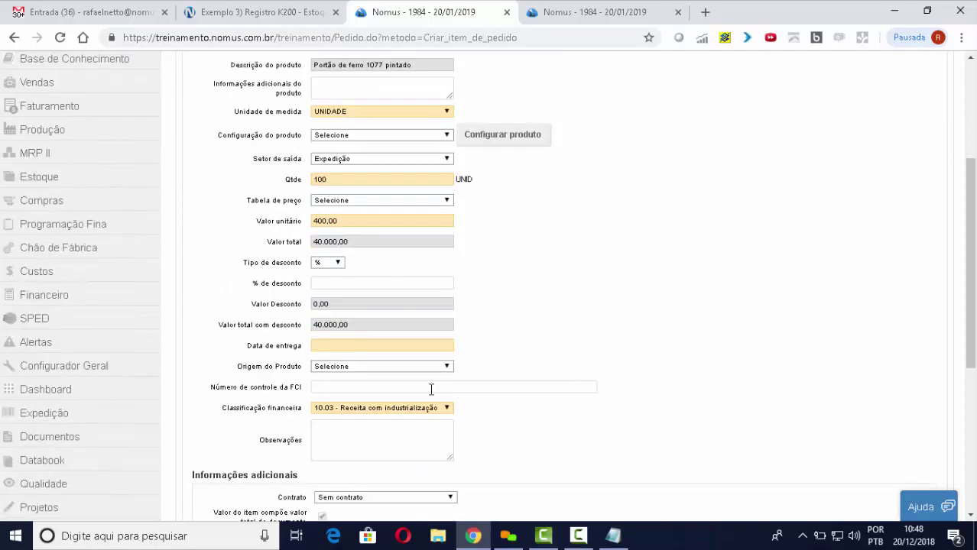
pyautogui.click(377, 345)
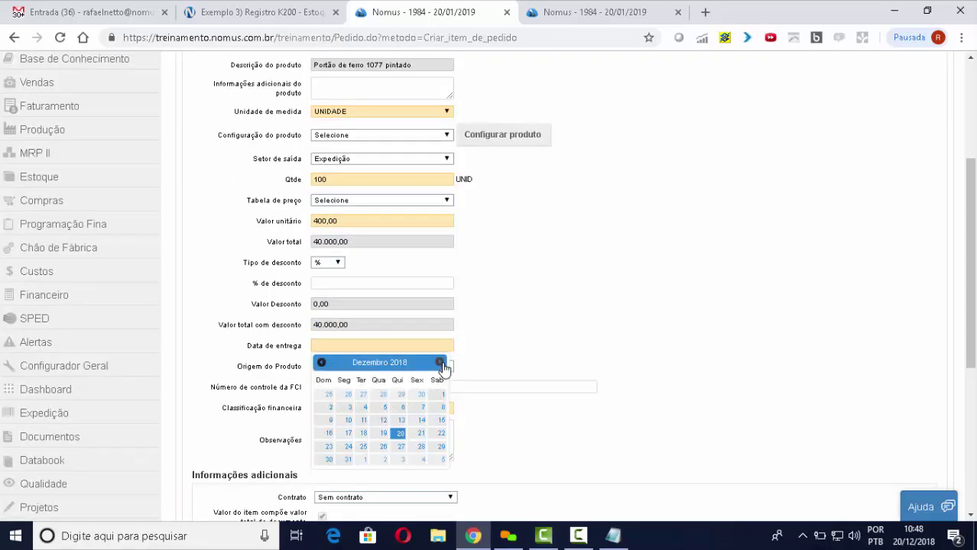
pyautogui.click(437, 362)
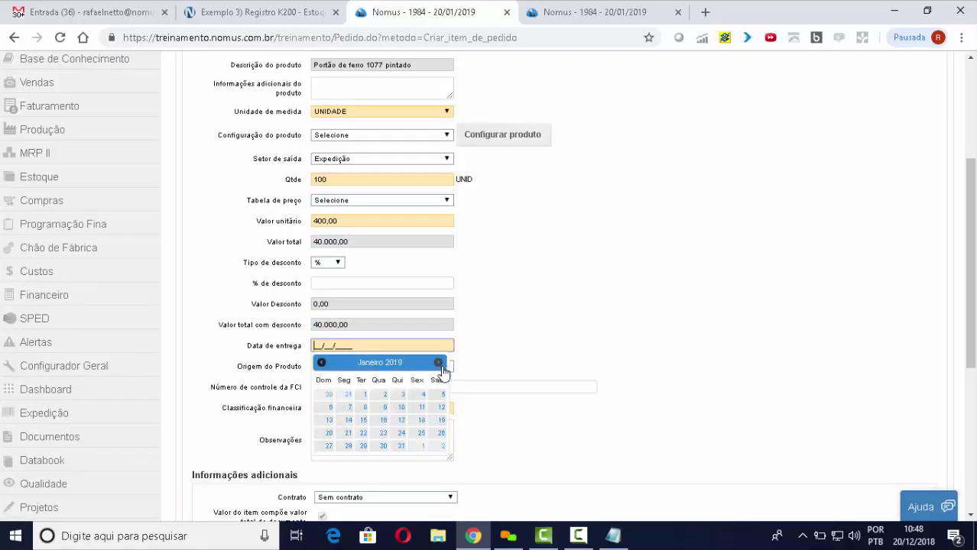
pyautogui.click(402, 425)
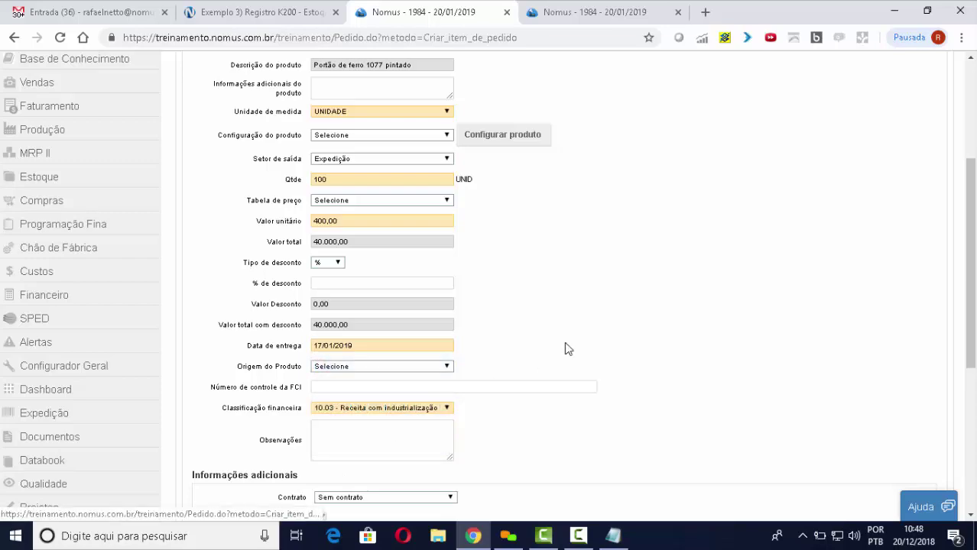
pyautogui.scroll(-4, 571, 347)
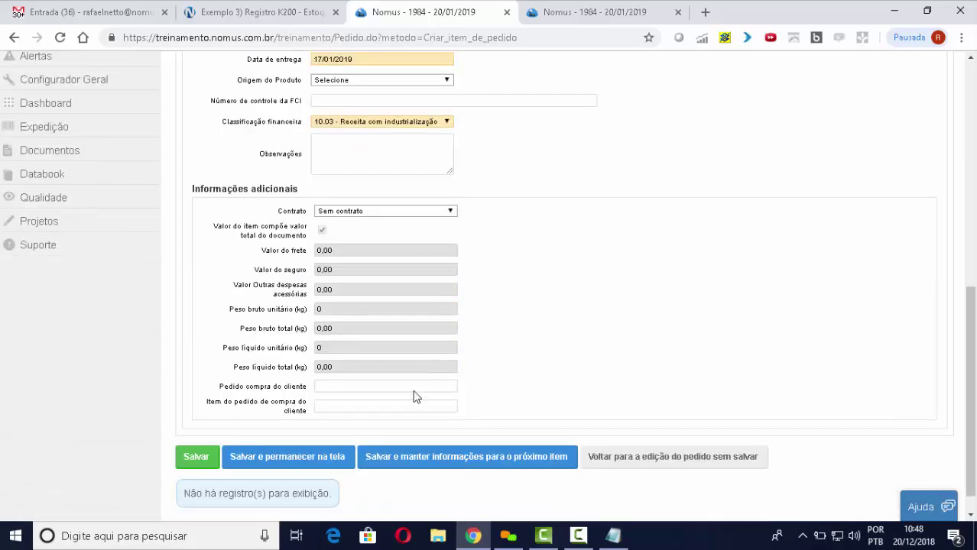
pyautogui.click(197, 457)
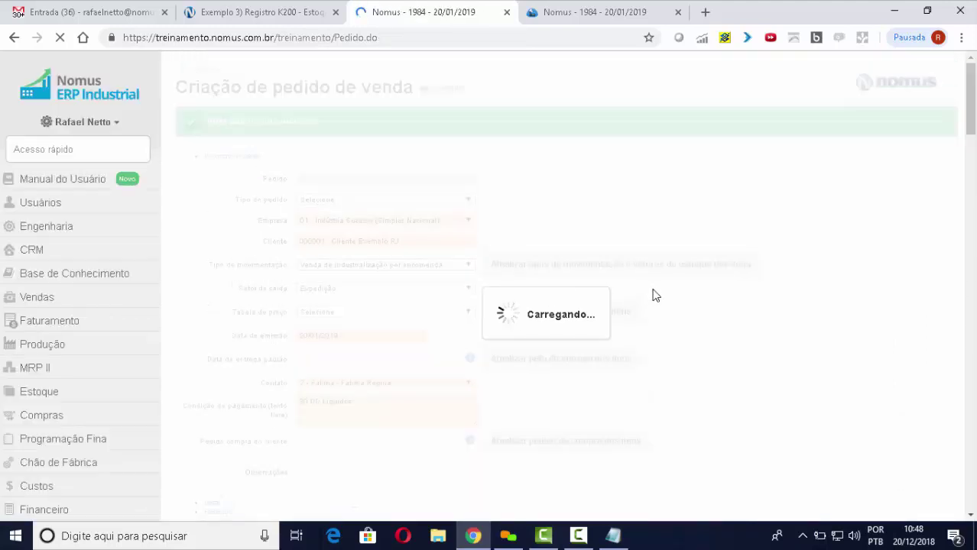
# Step: Generate the sales order's instalments with the payment condition 1 parcela para 30 dias and save the order
pyautogui.scroll(-2, 657, 298)
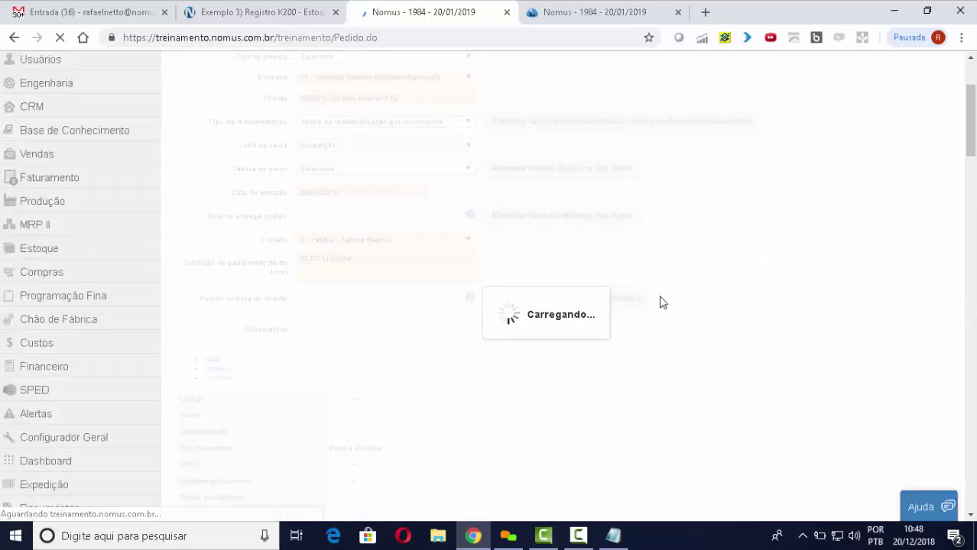
pyautogui.scroll(-4, 662, 305)
pyautogui.click(405, 313)
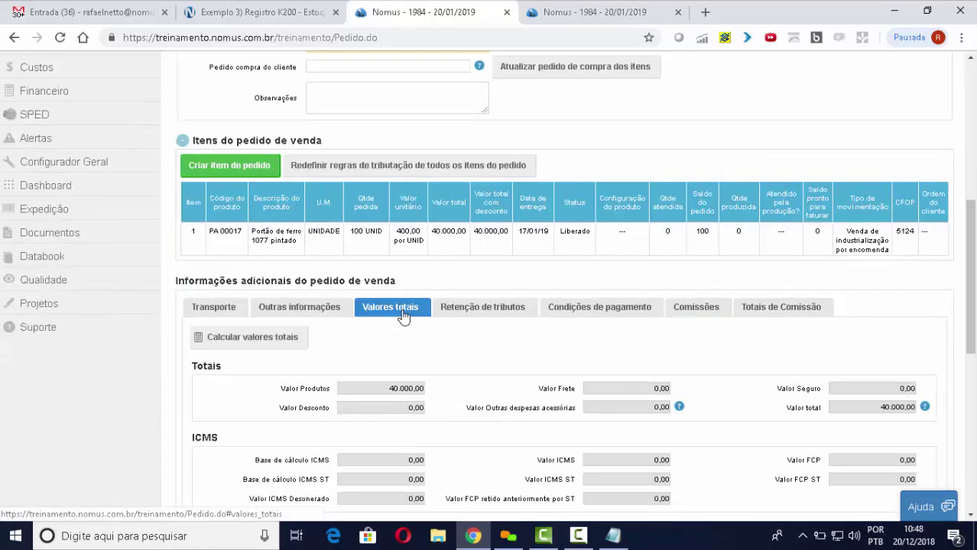
pyautogui.click(635, 310)
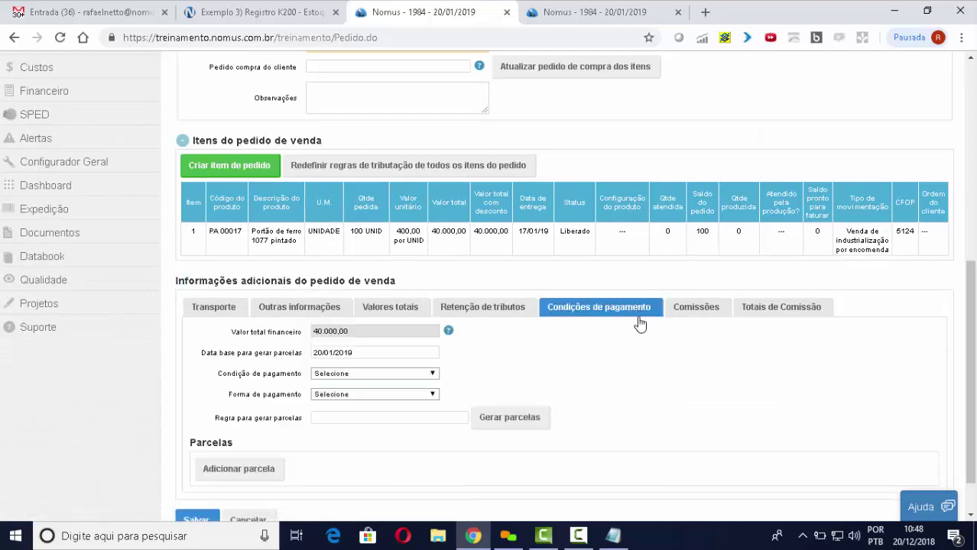
pyautogui.scroll(-1, 641, 328)
pyautogui.click(403, 323)
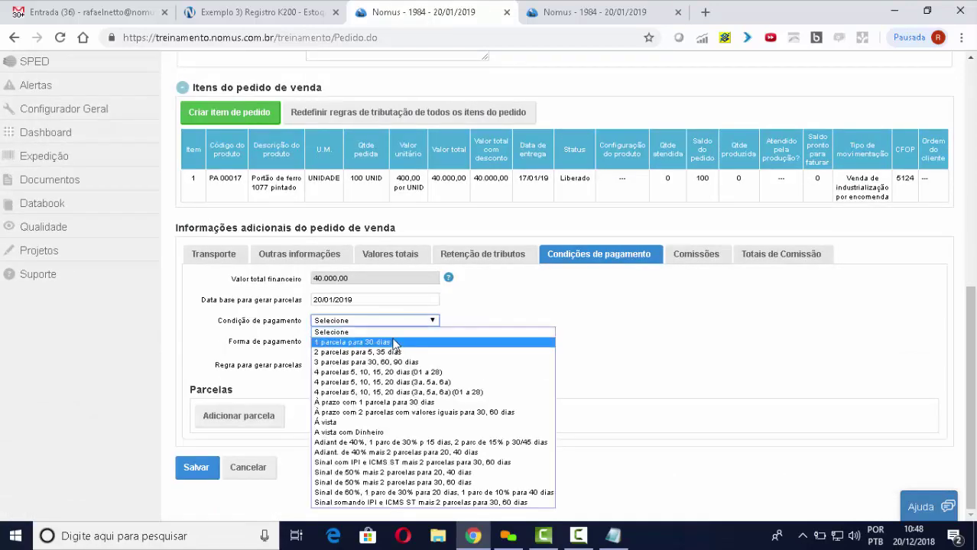
pyautogui.click(395, 343)
pyautogui.click(509, 365)
pyautogui.scroll(-1, 611, 366)
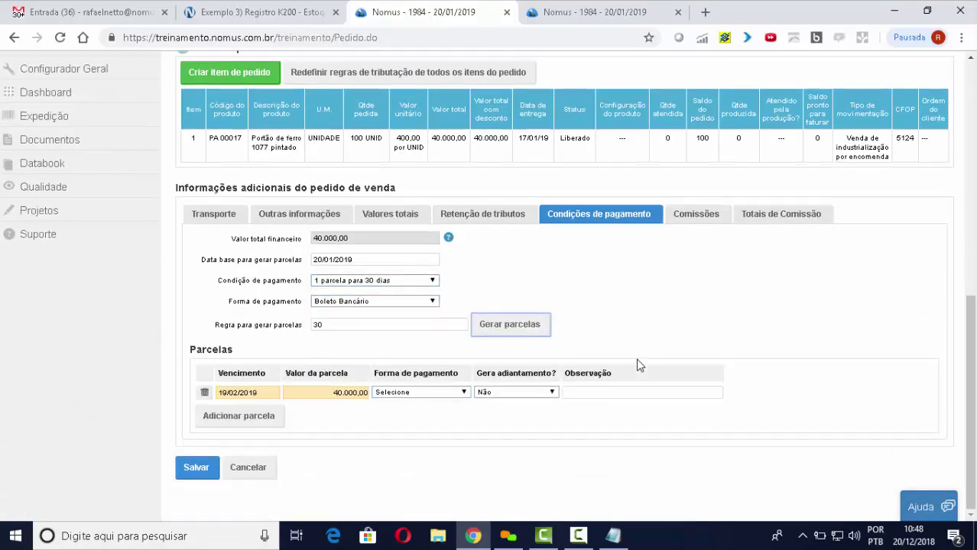
pyautogui.click(197, 468)
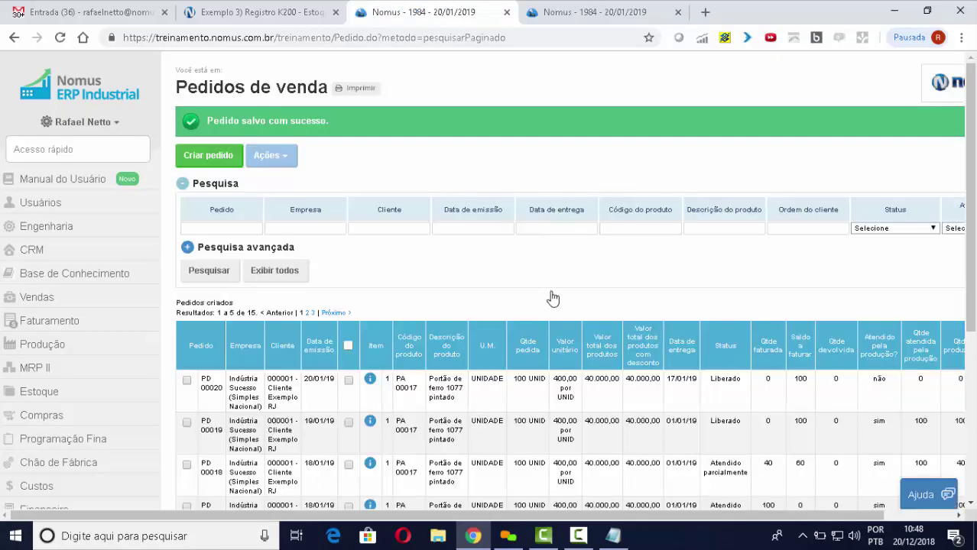
# Step: Start creating a production order from the PA 00017 item of the newly saved sales order
pyautogui.scroll(-1, 552, 296)
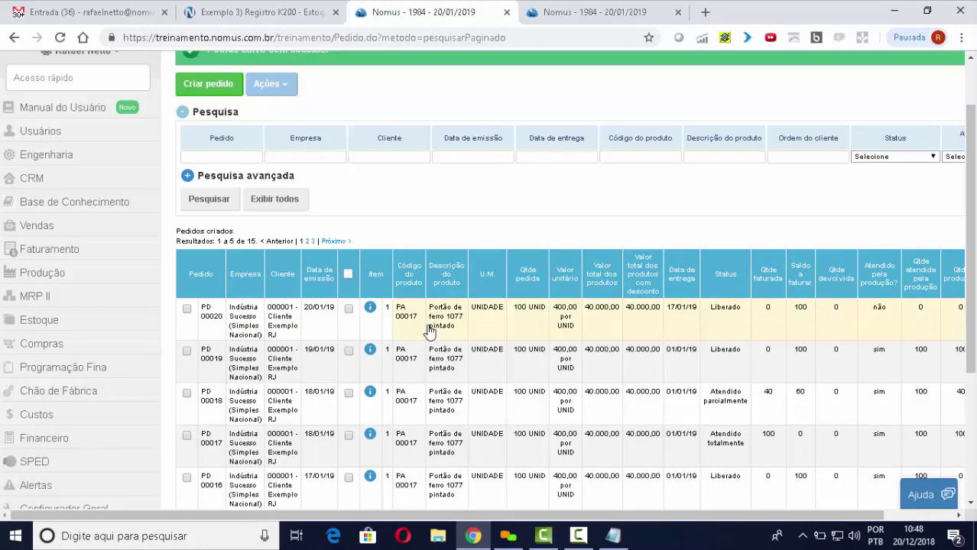
pyautogui.rightClick(475, 325)
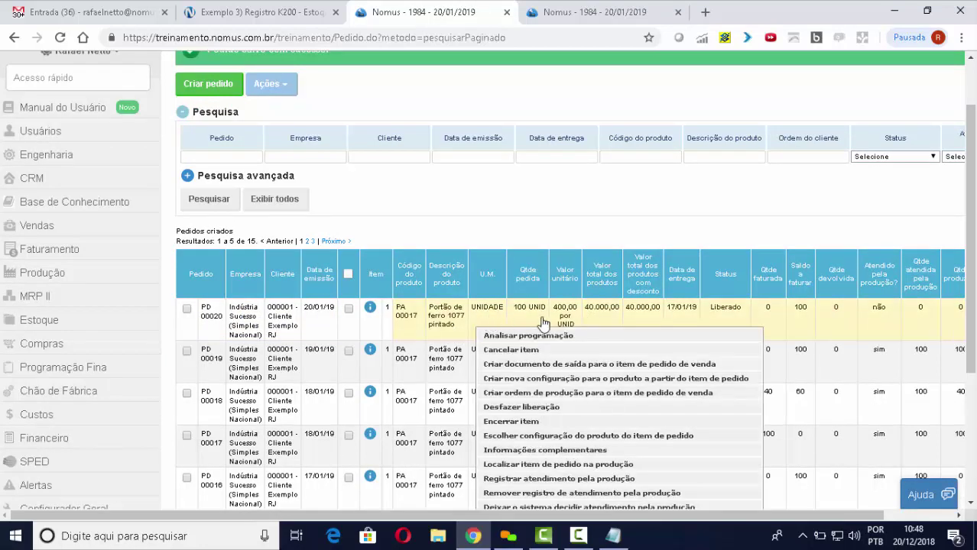
pyautogui.click(608, 392)
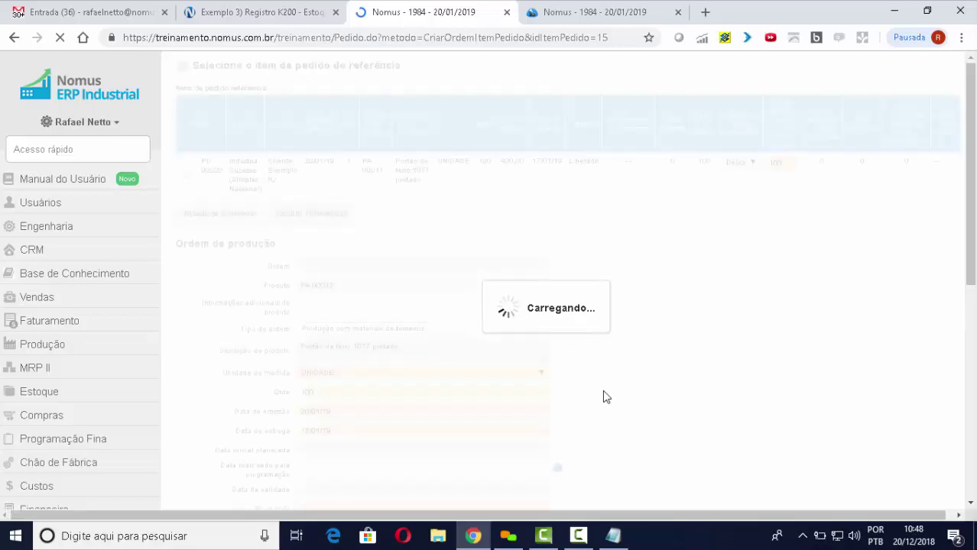
# Step: Review the production order's reference item, quantity and materials list, and generate the order
pyautogui.scroll(-2, 578, 338)
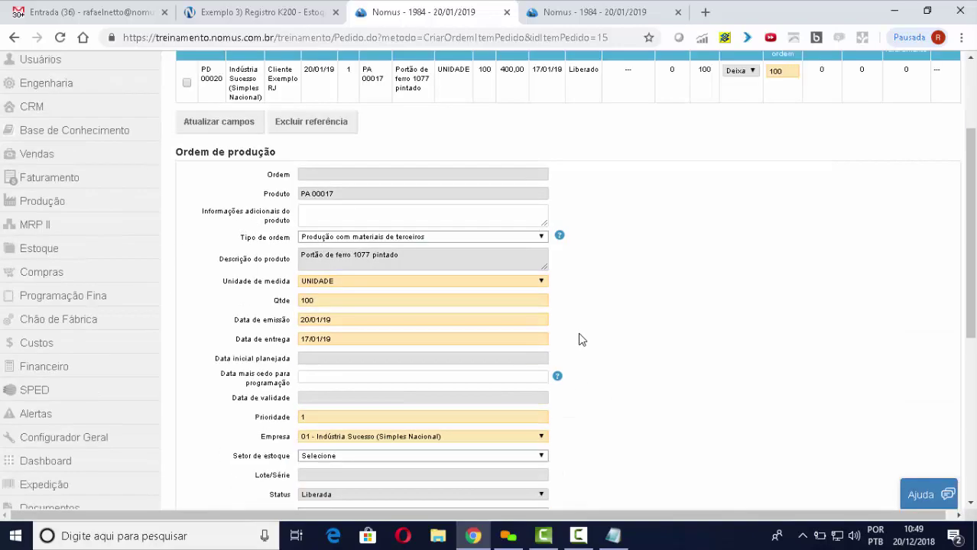
pyautogui.scroll(2, 579, 338)
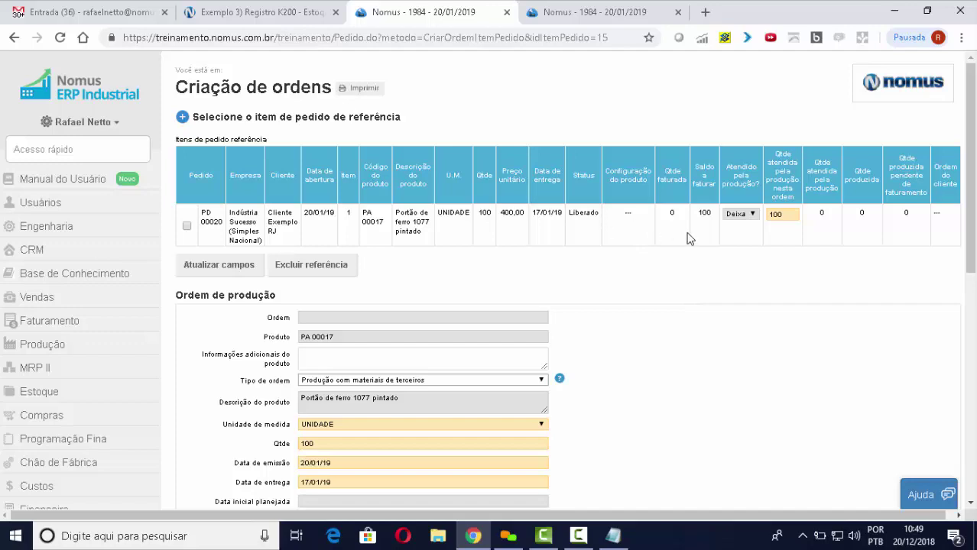
pyautogui.scroll(-2, 489, 251)
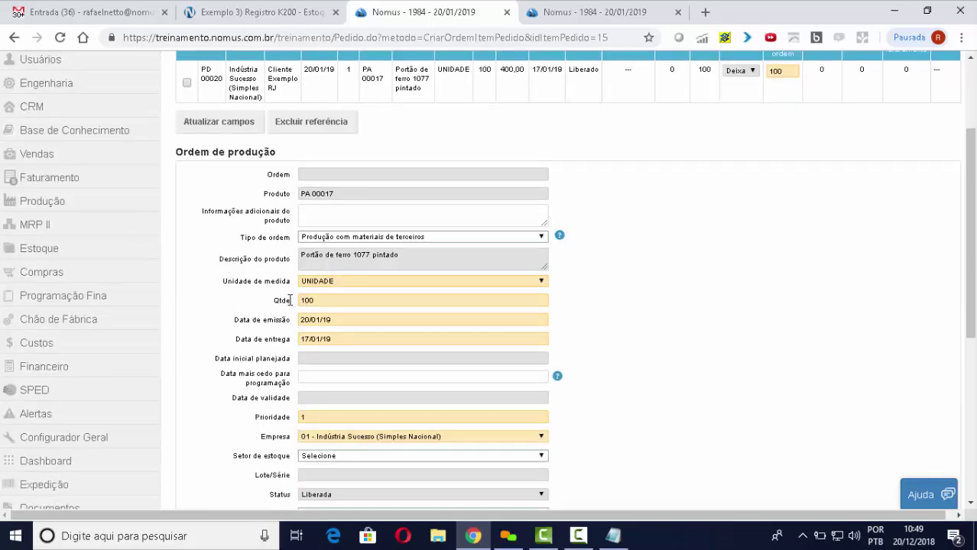
pyautogui.doubleClick(289, 300)
pyautogui.scroll(-2, 395, 326)
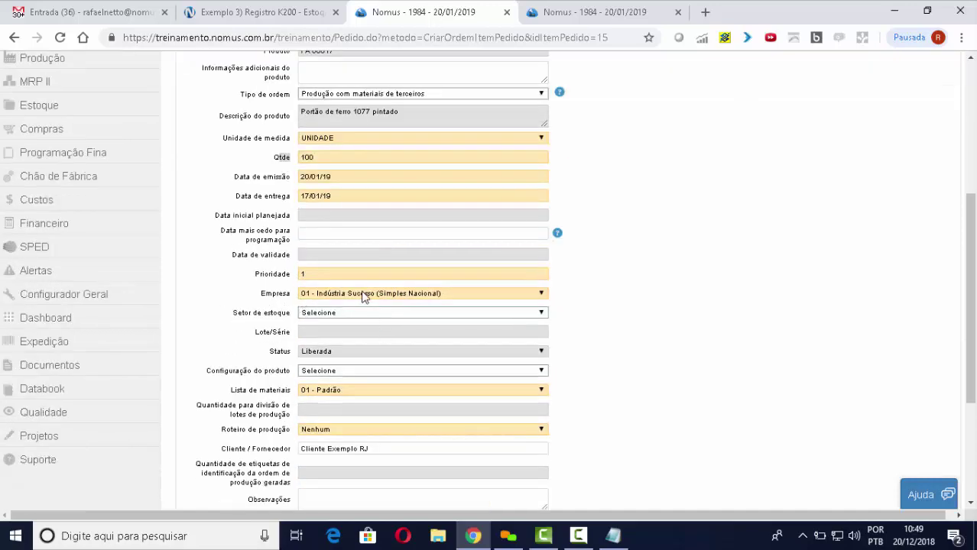
pyautogui.scroll(-1, 371, 300)
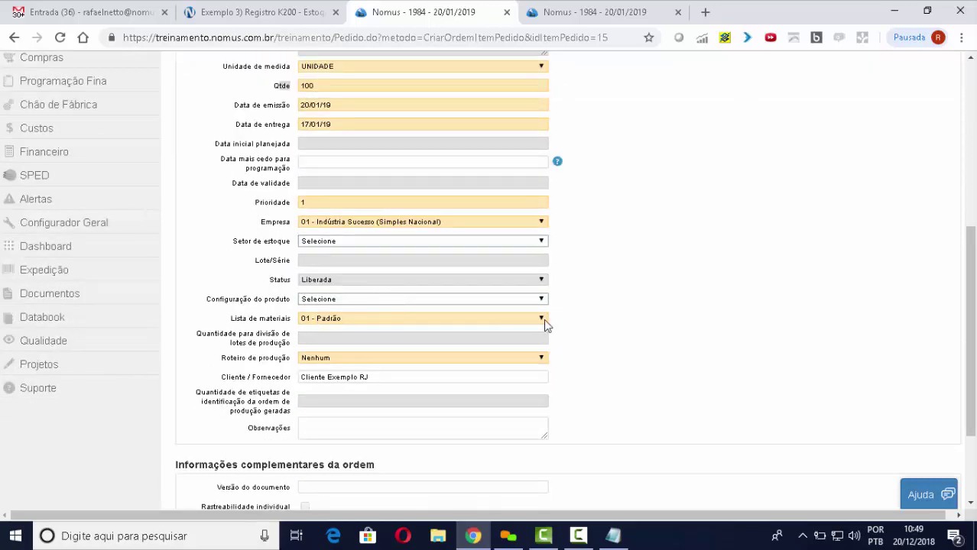
pyautogui.scroll(-2, 688, 319)
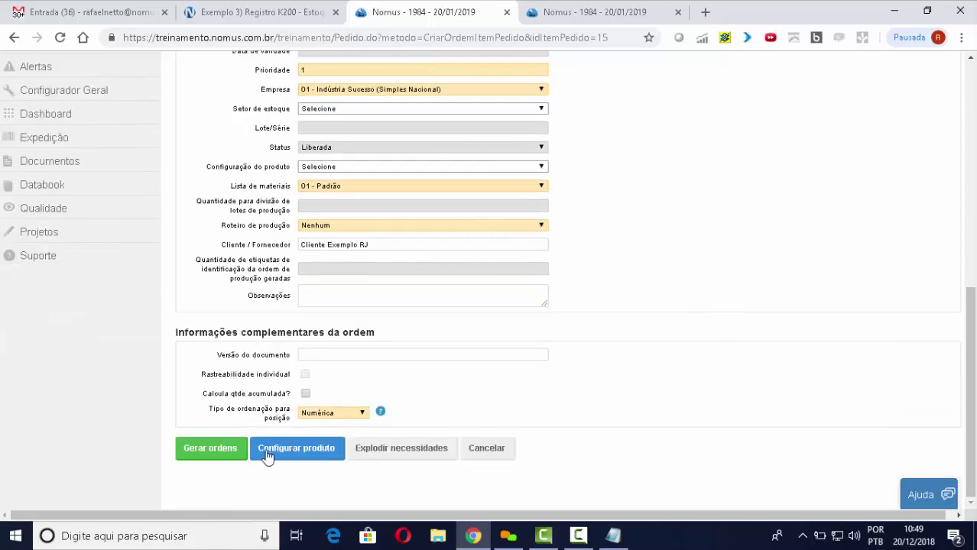
pyautogui.click(211, 452)
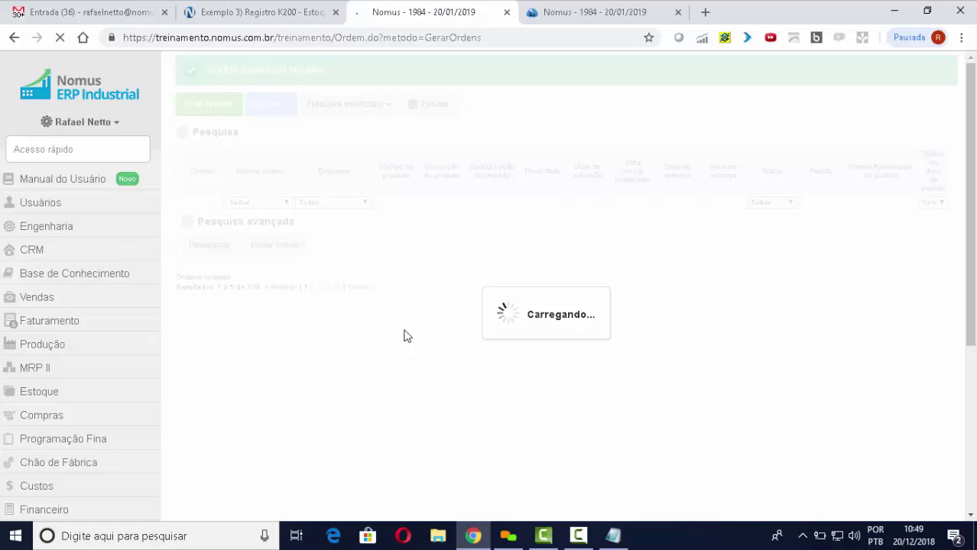
pyautogui.scroll(-2, 432, 325)
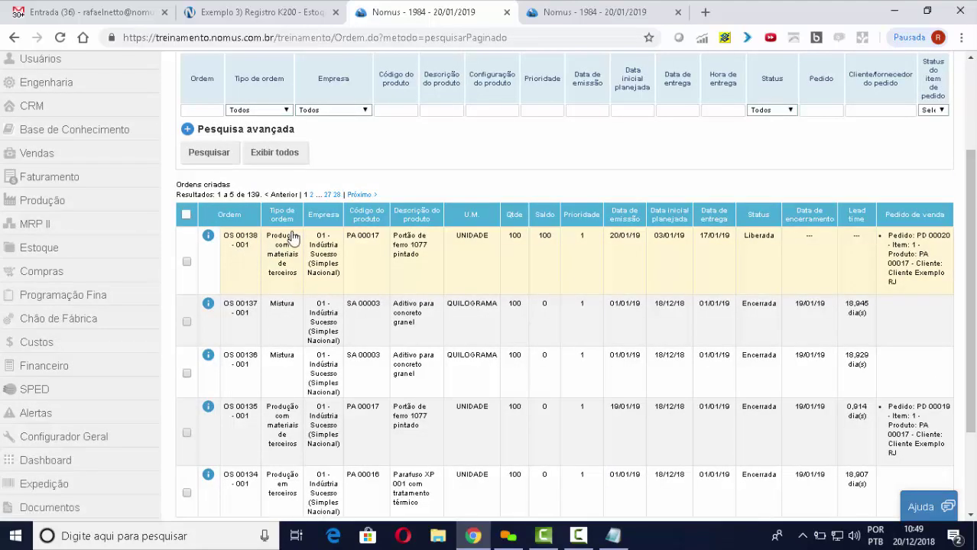
pyautogui.scroll(1, 289, 279)
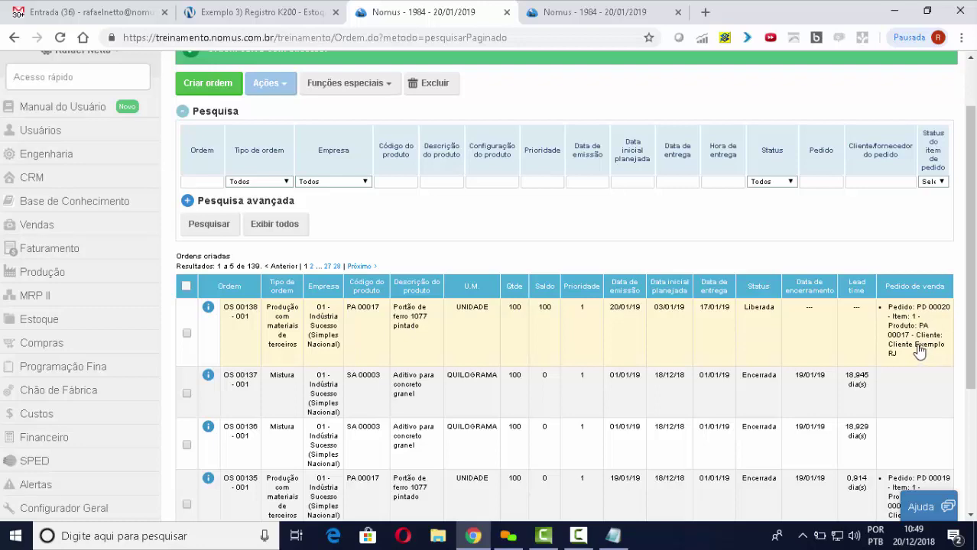
# Step: Open the Documentos de Entrada page and start creating an entry document
pyautogui.scroll(2, 919, 352)
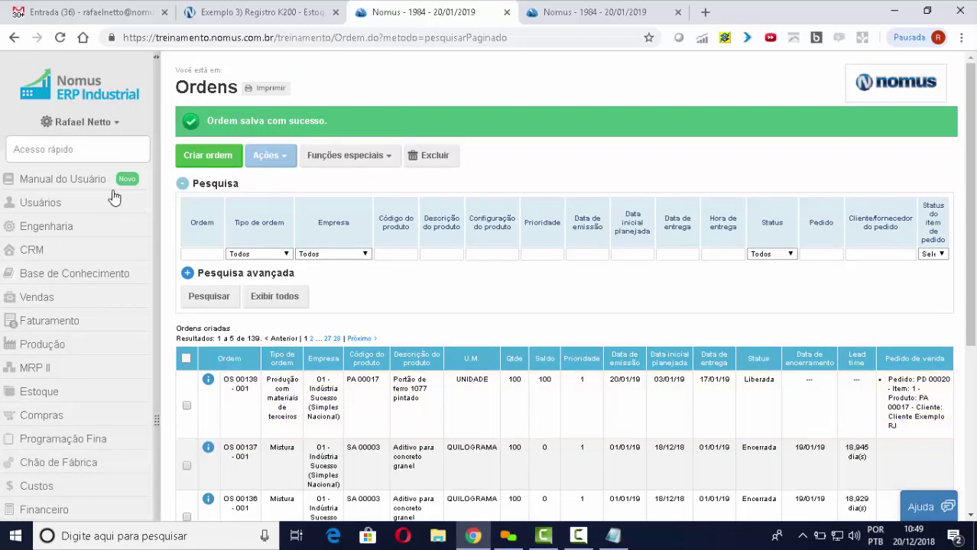
pyautogui.click(91, 150)
pyautogui.write('docume')
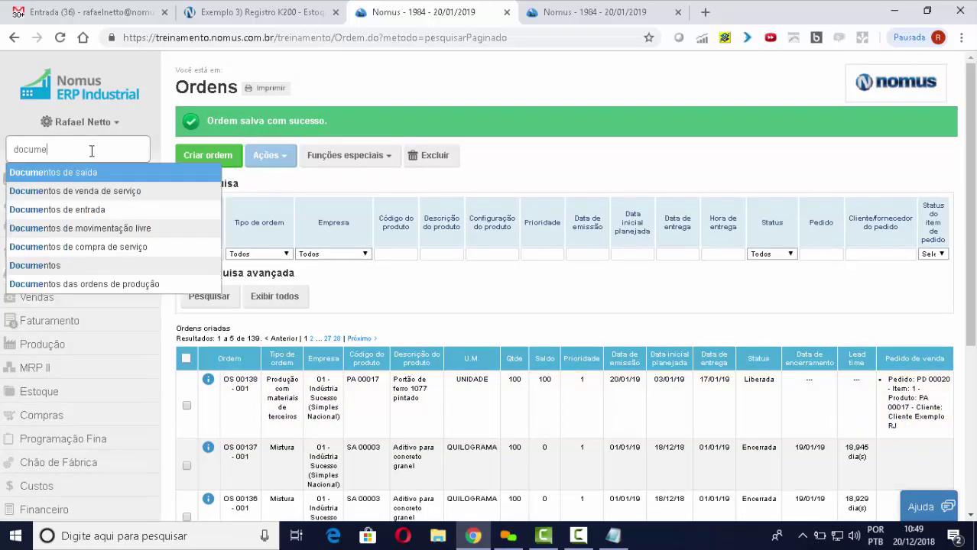
pyautogui.press('Down')
pyautogui.press('Down')
pyautogui.press('Return')
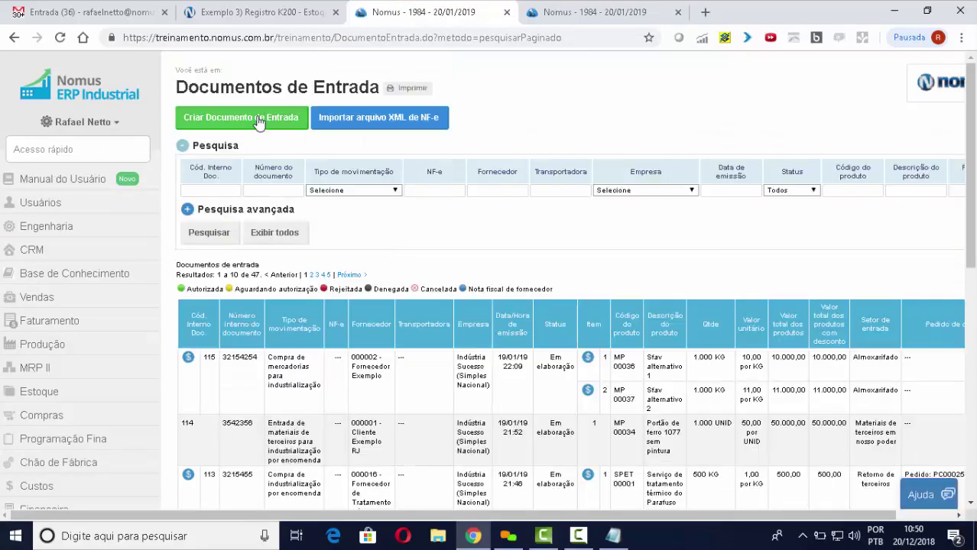
pyautogui.click(260, 120)
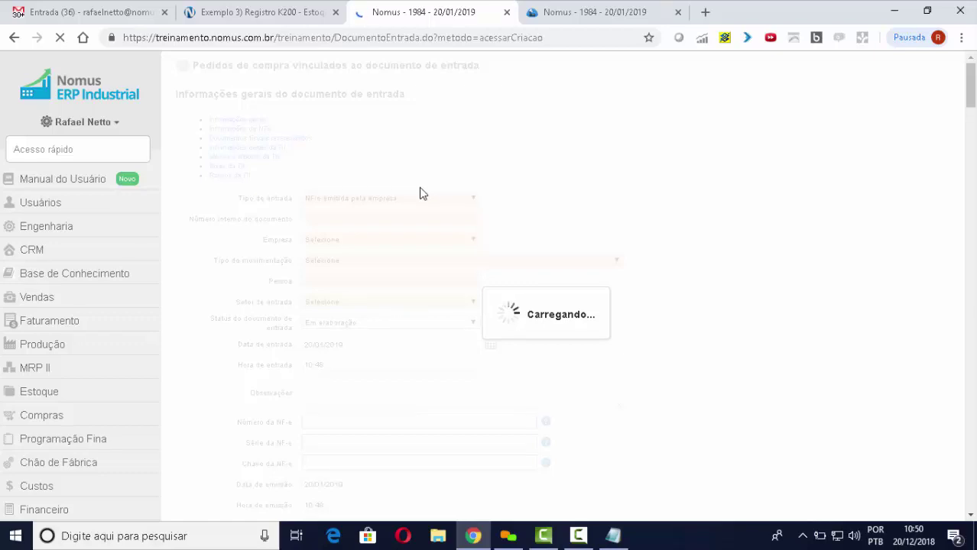
# Step: Set the entry type to NF-e emitida por terceiros criada livremente and the internal document number to 3245436
pyautogui.click(386, 199)
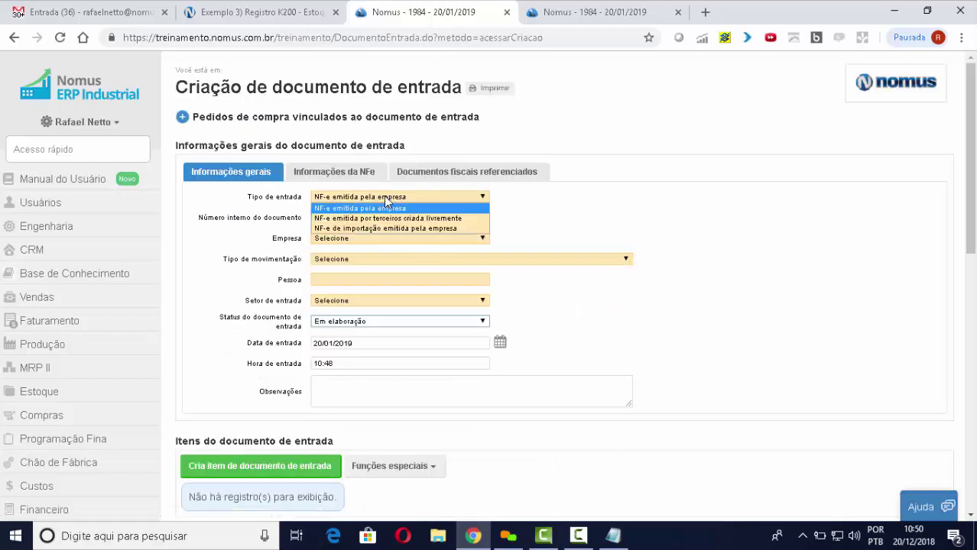
pyautogui.click(366, 218)
pyautogui.click(357, 217)
pyautogui.write('32')
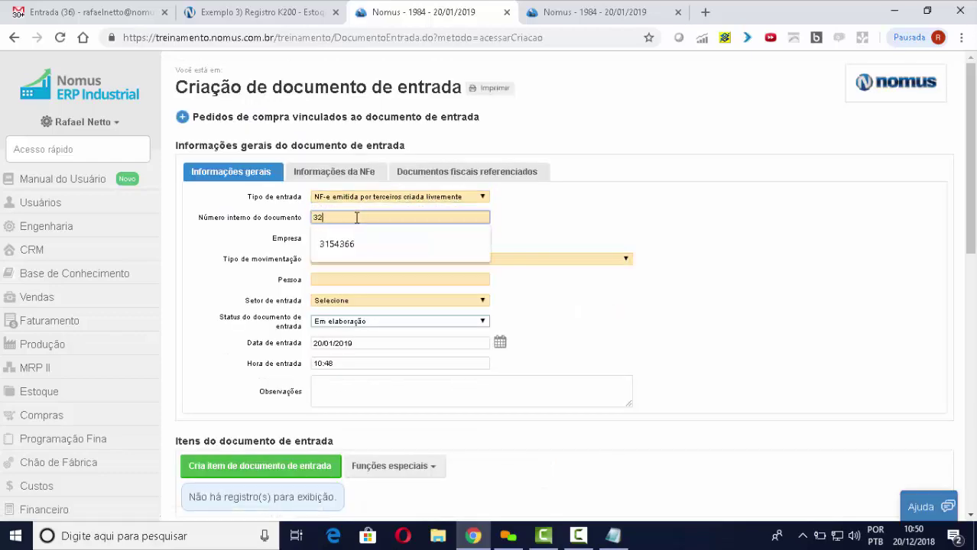
pyautogui.write('45436')
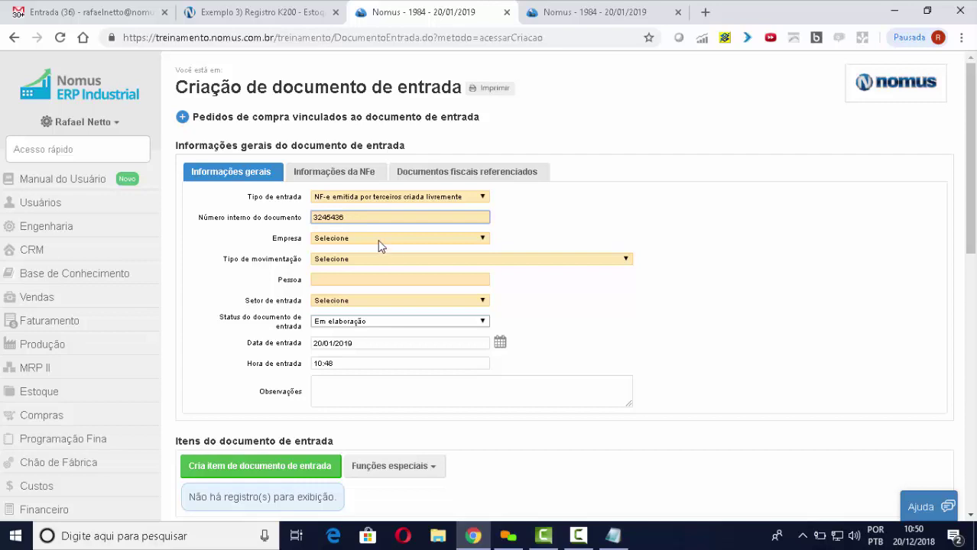
# Step: Set the company to 01 - Indústria Sucesso (Simples Nacional) and the movement type to Entrada de materiais de terceiros para industrialização por encomenda
pyautogui.click(381, 245)
pyautogui.click(374, 258)
pyautogui.click(379, 260)
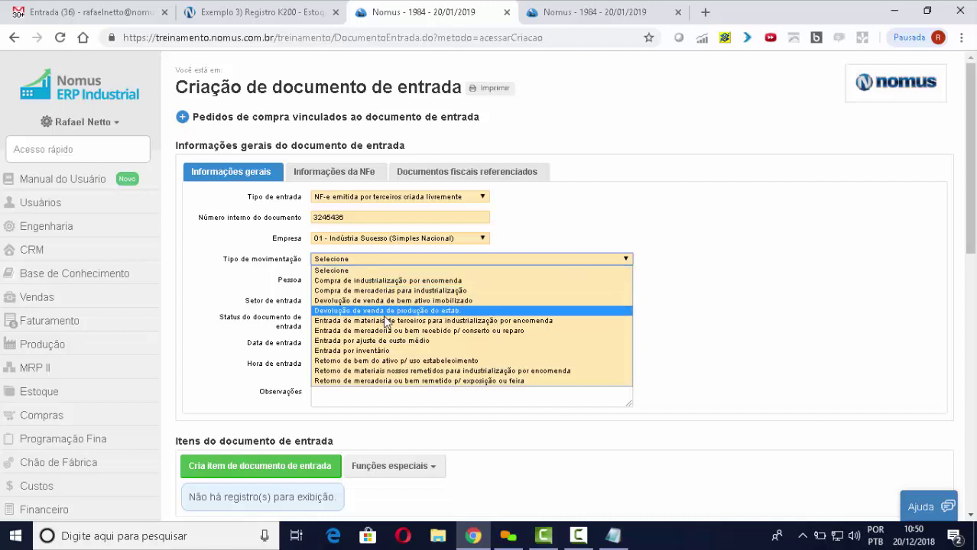
pyautogui.click(460, 321)
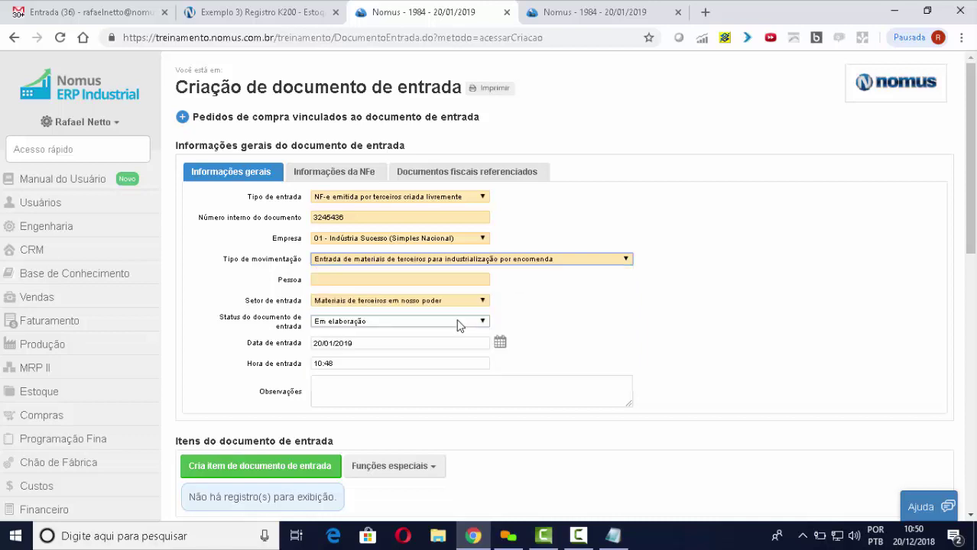
# Step: Choose Cliente Exemplo RJ as the document's Pessoa and check its Setor de entrada
pyautogui.click(366, 280)
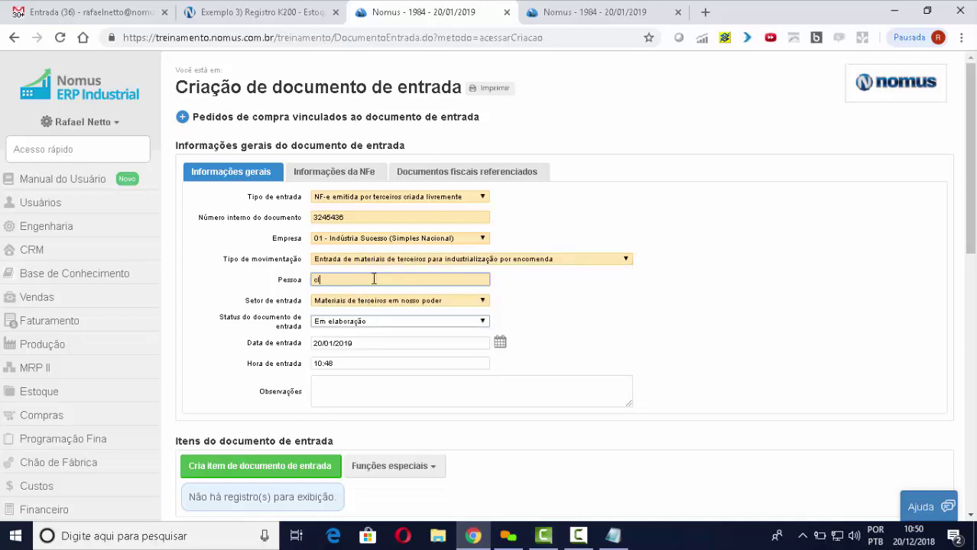
pyautogui.write('cliente')
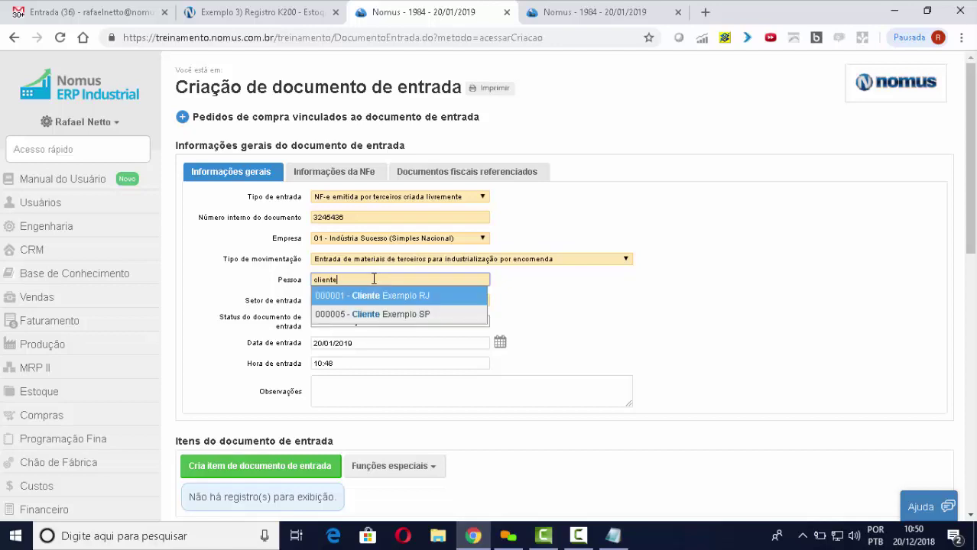
pyautogui.click(388, 297)
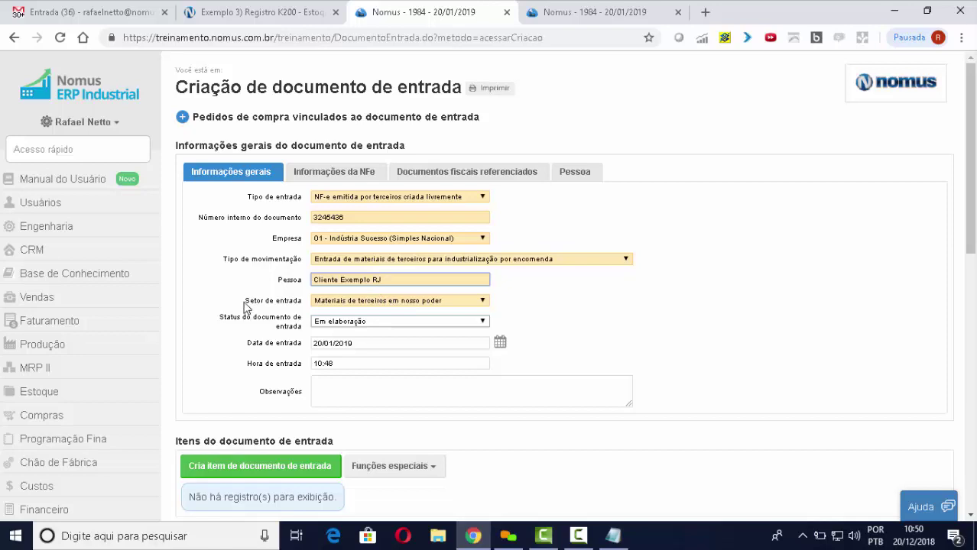
pyautogui.moveTo(244, 302); pyautogui.dragTo(309, 308)
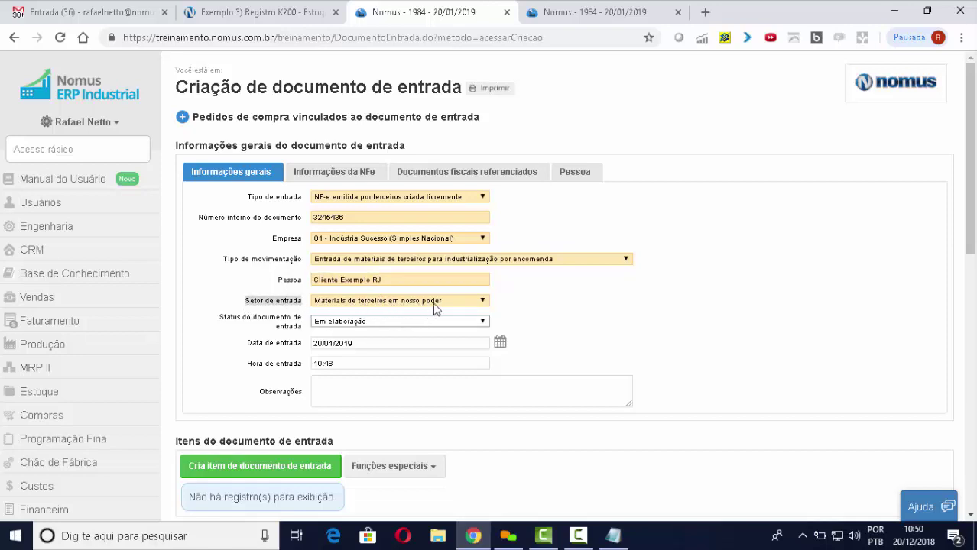
pyautogui.click(579, 311)
# Step: Start a new item in the entry document with the product MP 00034 - Portão de ferro 1077 sem pintura
pyautogui.scroll(-2, 600, 303)
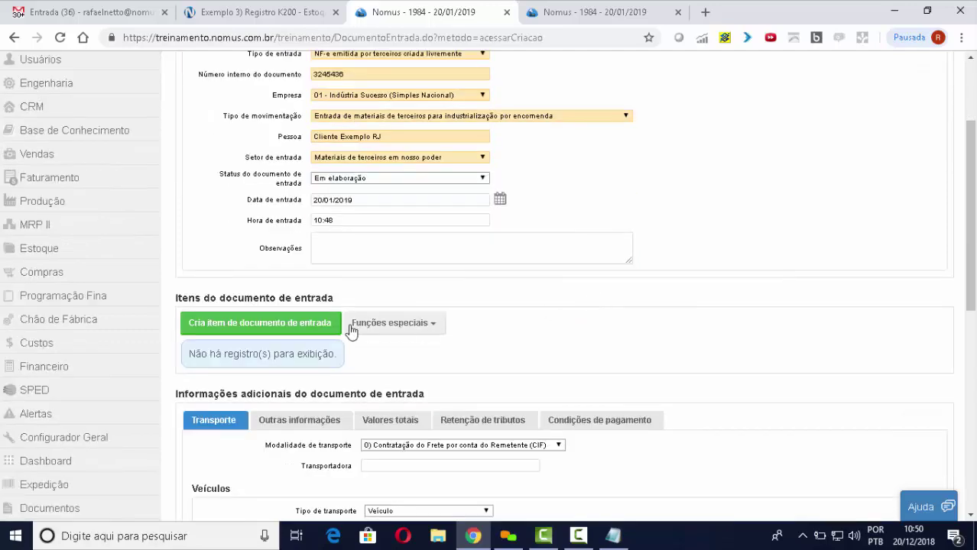
pyautogui.click(309, 326)
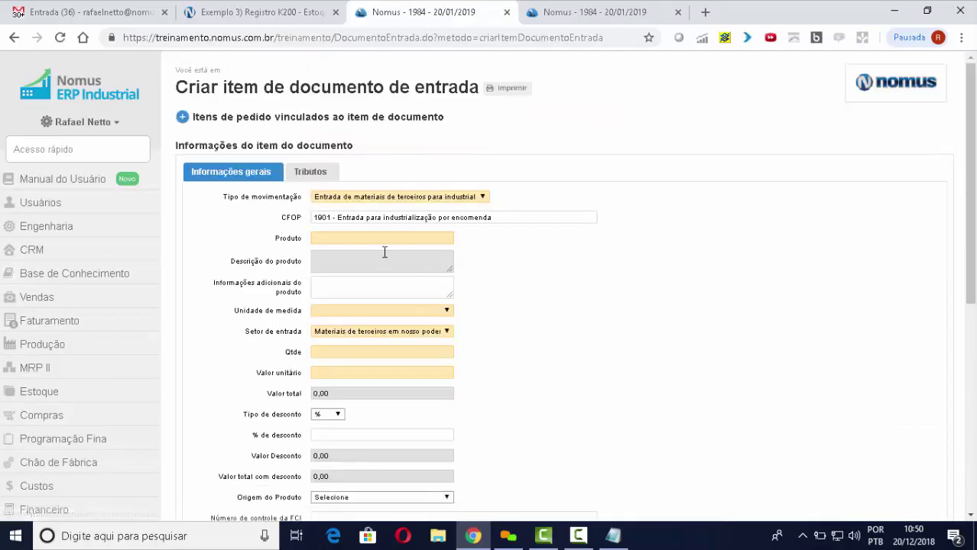
pyautogui.click(387, 240)
pyautogui.write('port')
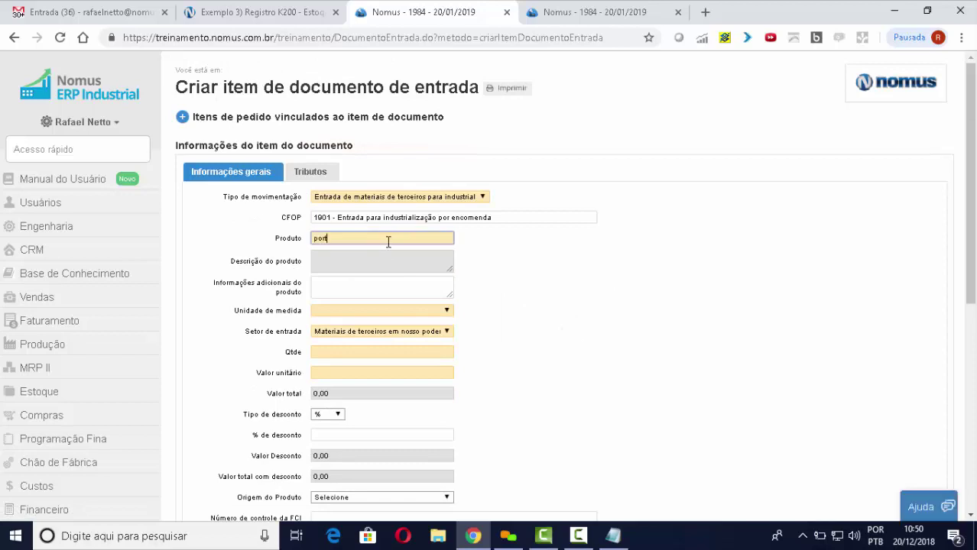
pyautogui.write('ao')
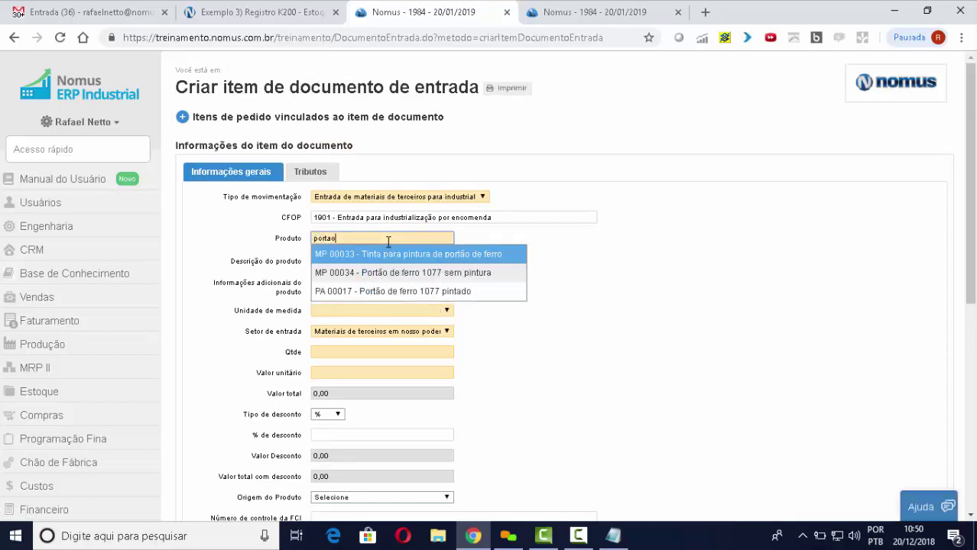
pyautogui.press('Down')
pyautogui.press('Return')
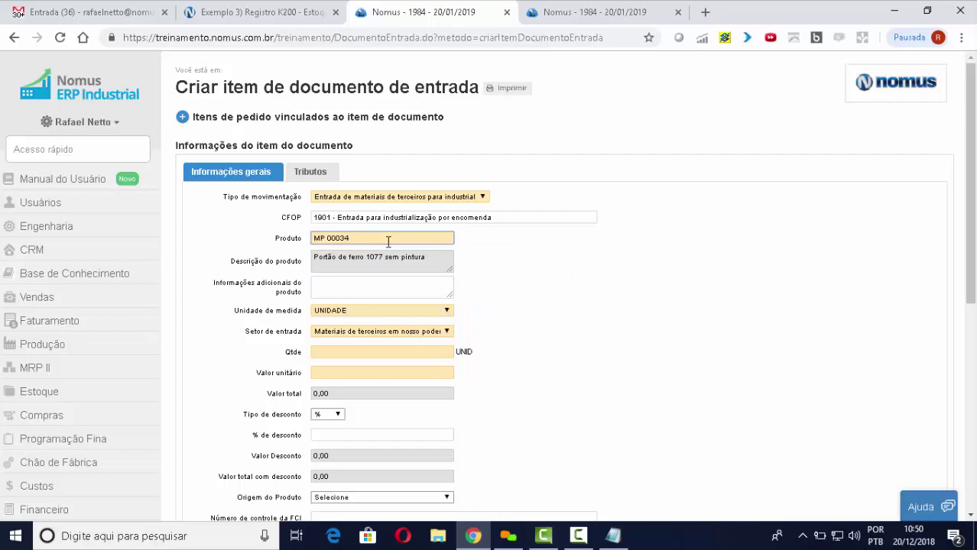
# Step: Set the item's quantity to 100 and its unit value to 50,00, and save the item
pyautogui.click(362, 350)
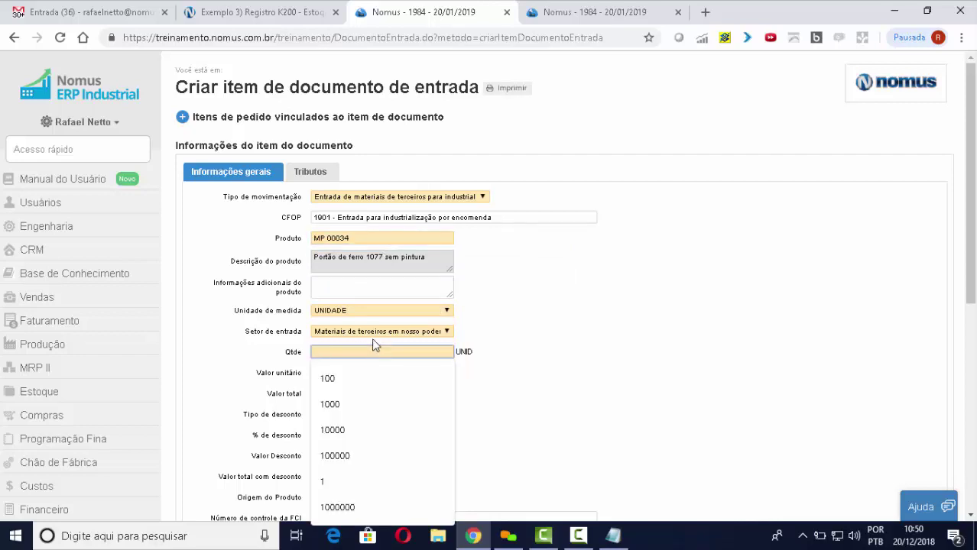
pyautogui.write('100')
pyautogui.press('Tab')
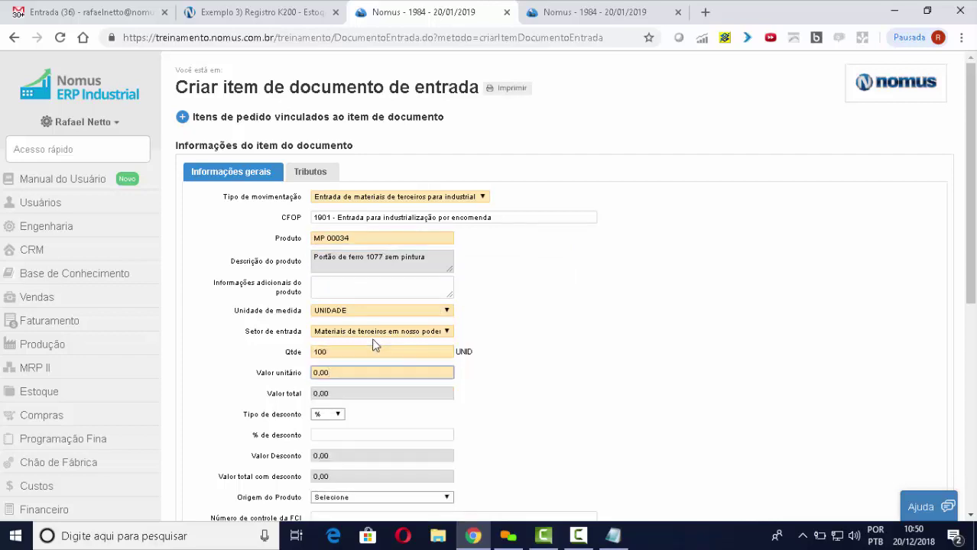
pyautogui.write('50')
pyautogui.press('Tab')
pyautogui.scroll(-5, 582, 389)
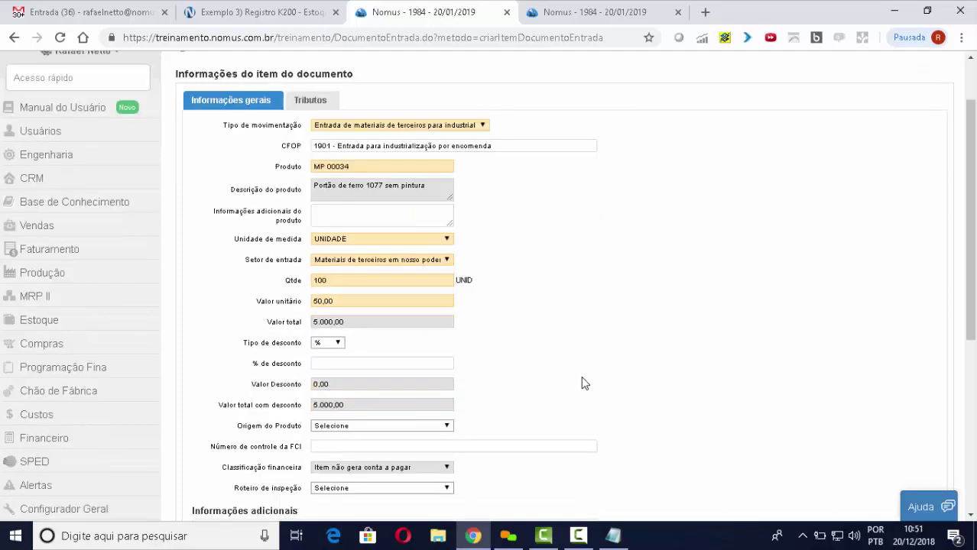
pyautogui.click(197, 441)
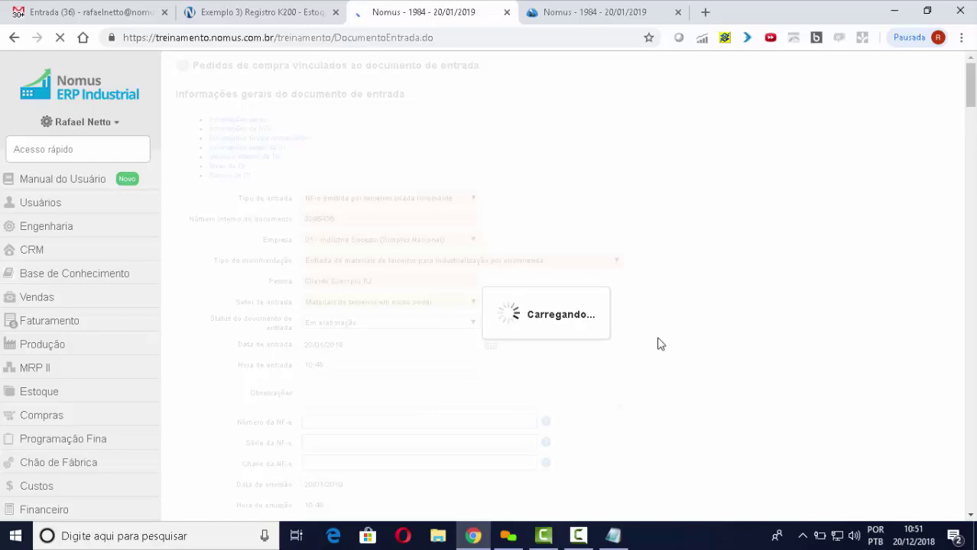
# Step: Review the entry document's item, total values and payment conditions, and save the document
pyautogui.scroll(-4, 660, 342)
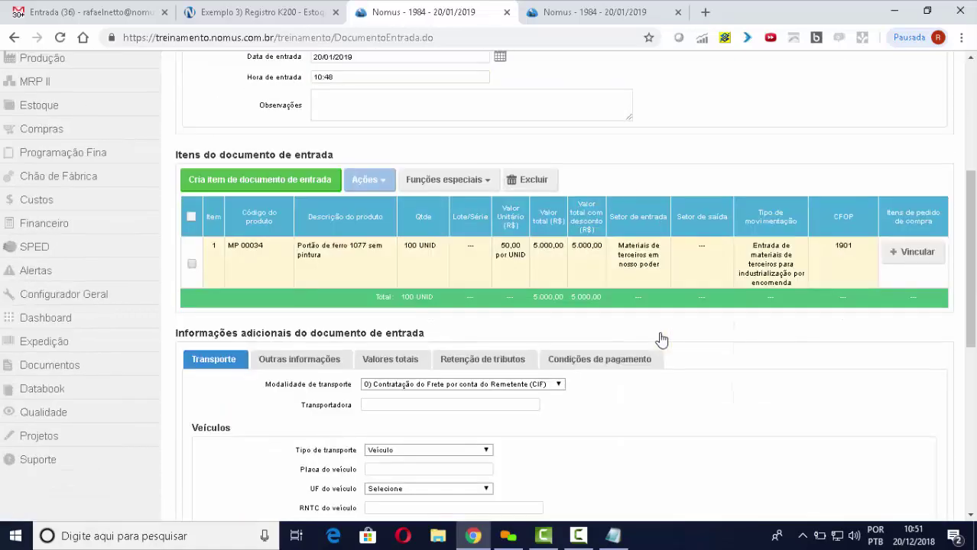
pyautogui.click(394, 361)
pyautogui.scroll(-1, 665, 306)
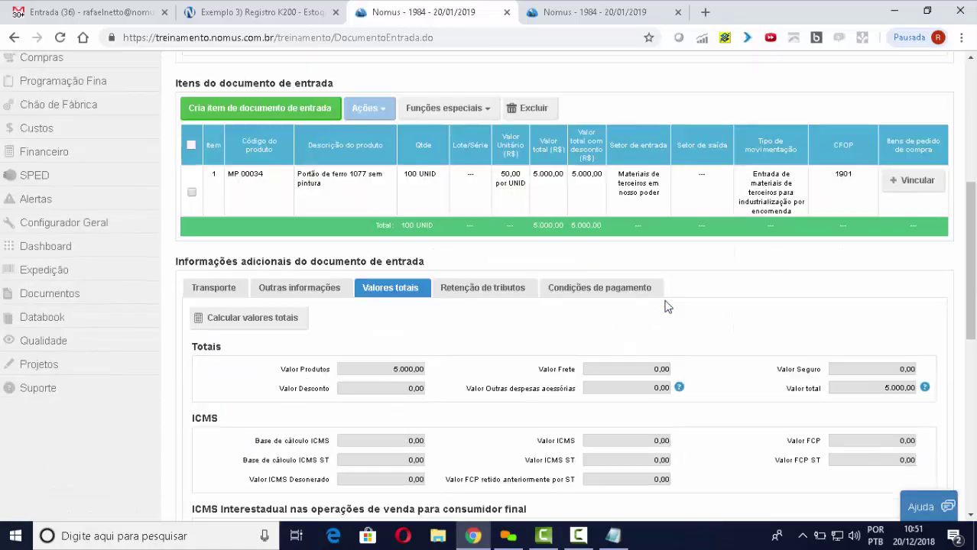
pyautogui.scroll(-1, 664, 308)
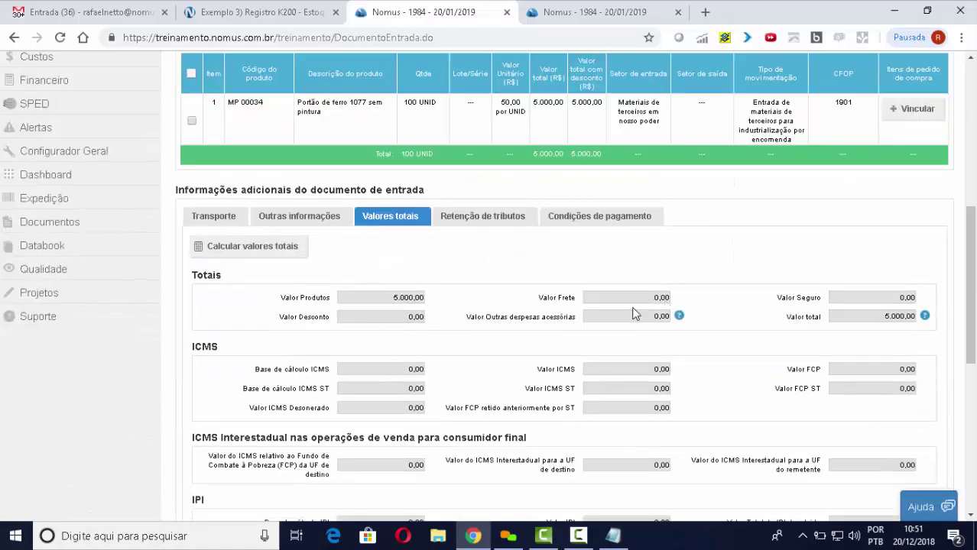
pyautogui.click(595, 223)
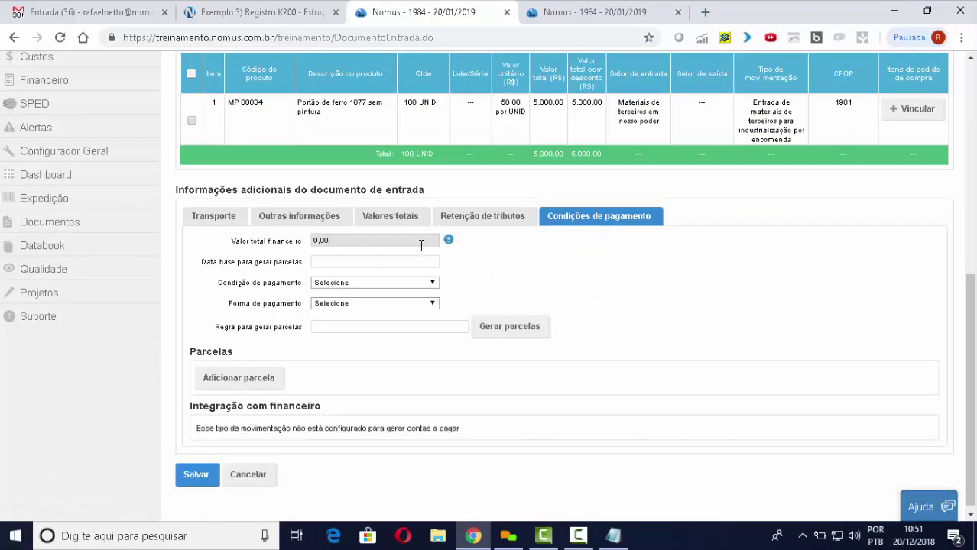
pyautogui.scroll(1, 505, 238)
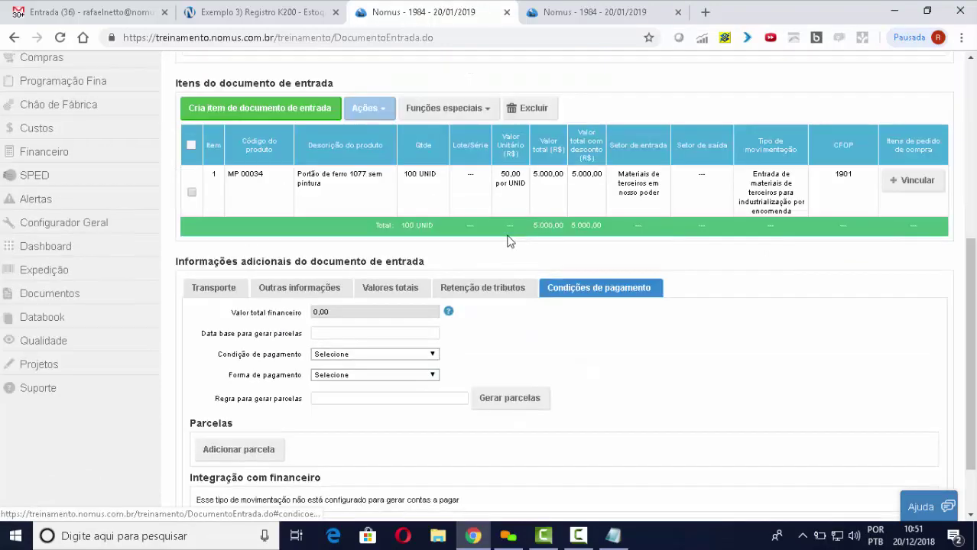
pyautogui.scroll(1, 511, 242)
pyautogui.scroll(-2, 509, 243)
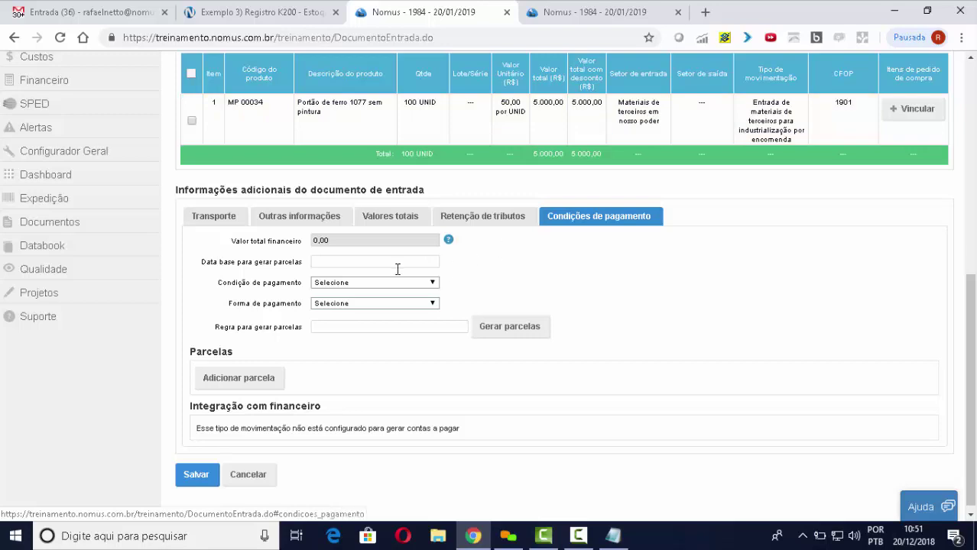
pyautogui.click(198, 472)
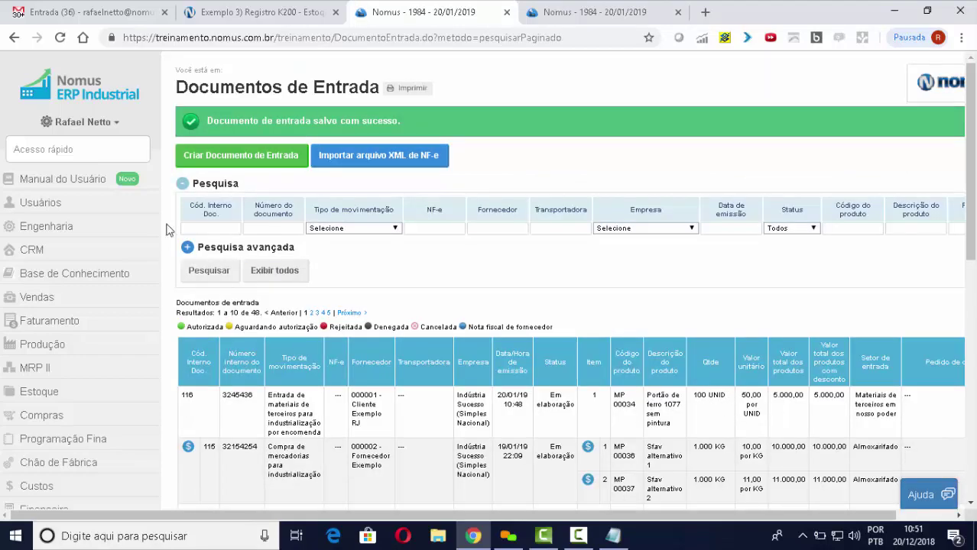
# Step: Open the Consulta de estoque page
pyautogui.click(99, 154)
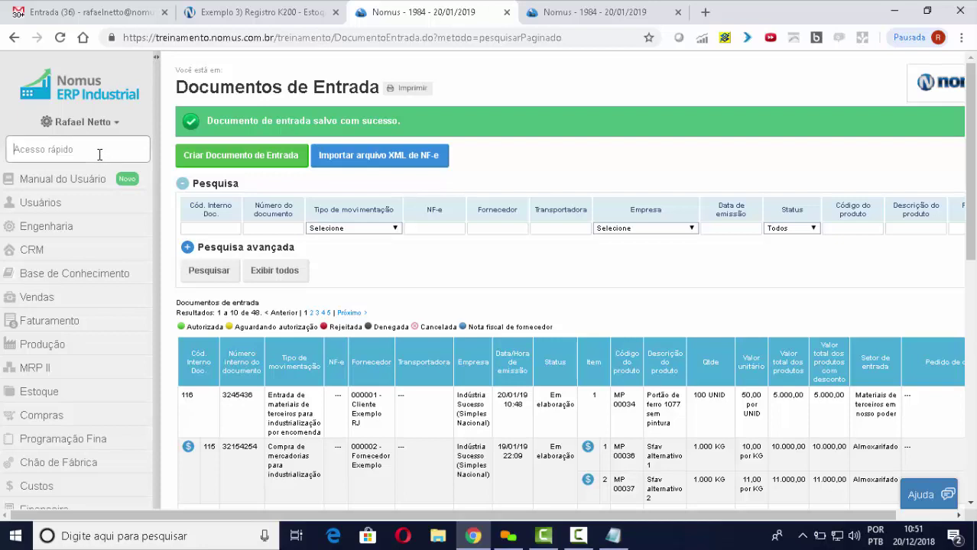
pyautogui.write('Co')
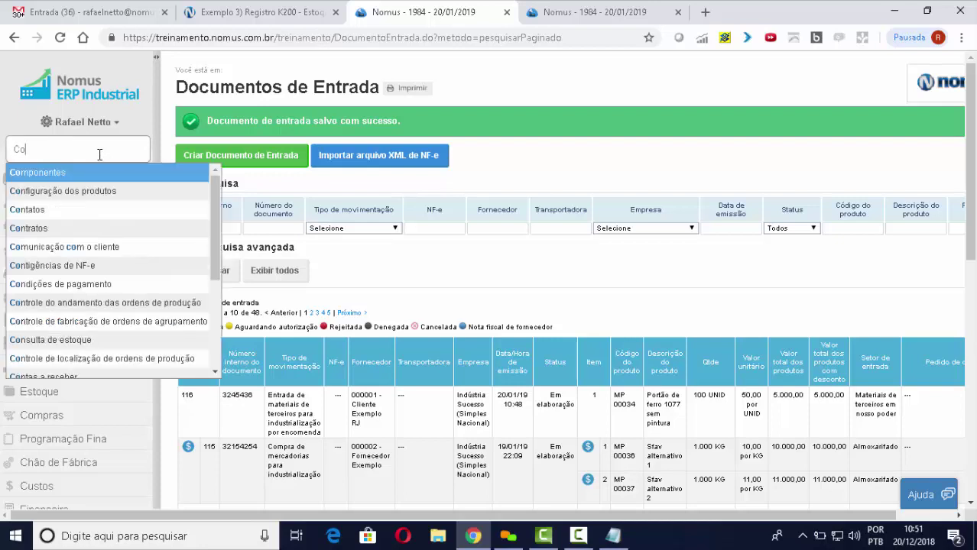
pyautogui.write('nsulta')
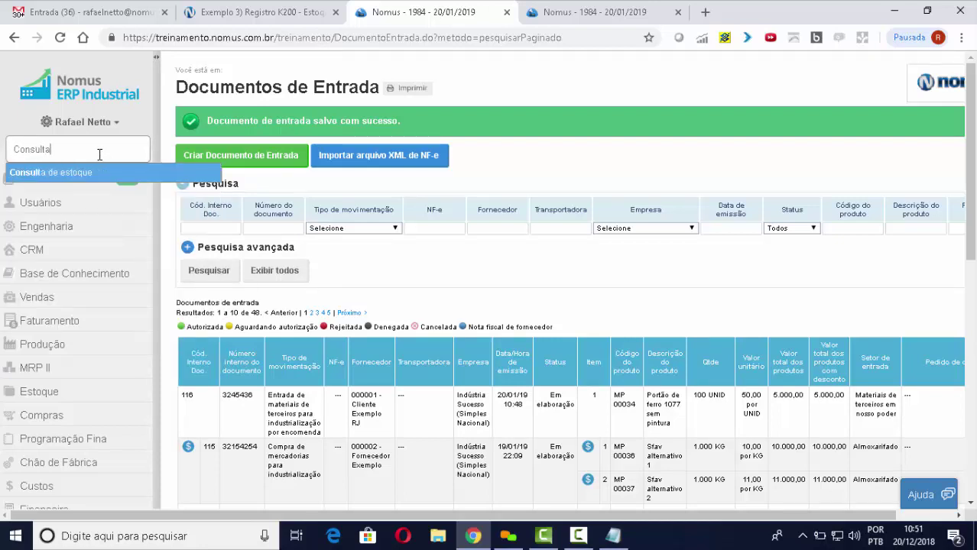
pyautogui.press('Return')
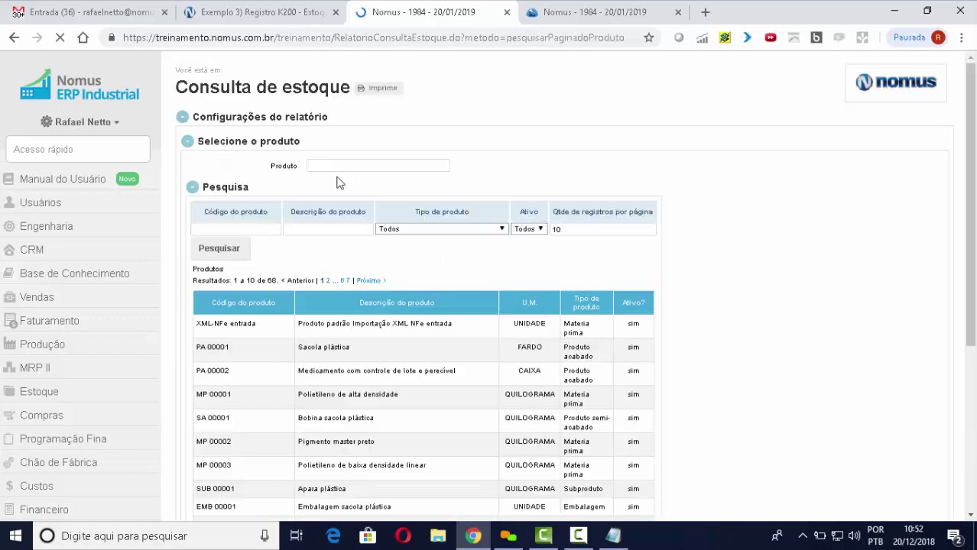
# Step: Query the stock of the product MP 00034 - Portão de ferro 1077 sem pintura
pyautogui.click(348, 165)
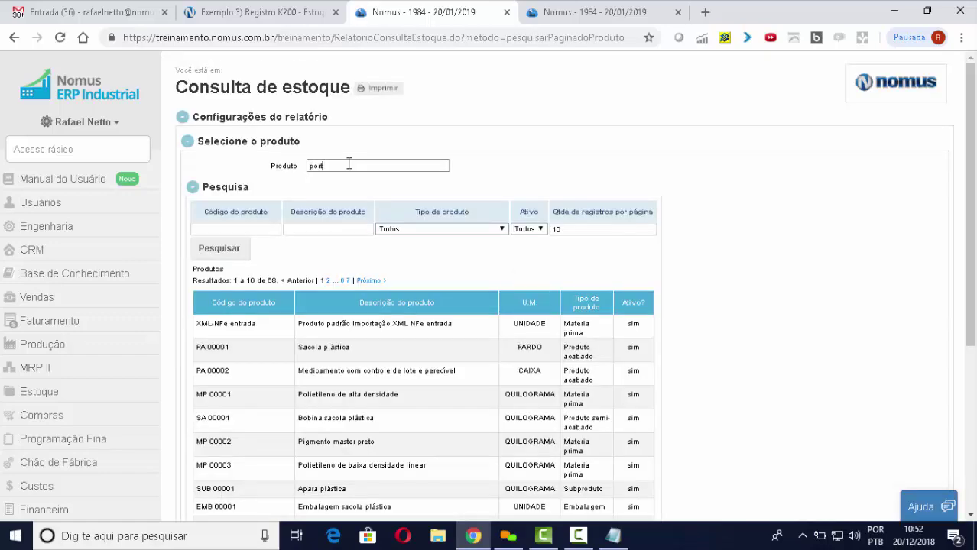
pyautogui.write('portão')
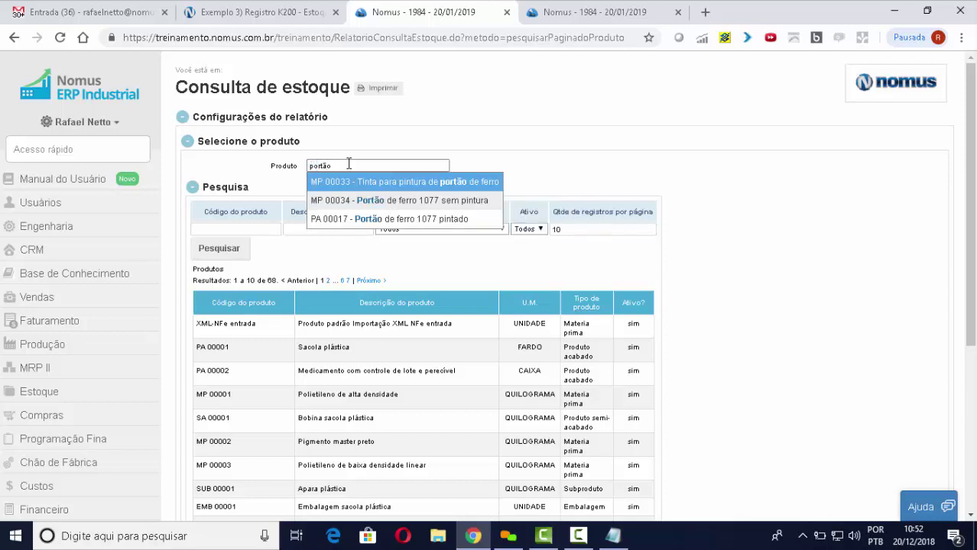
pyautogui.press('Down')
pyautogui.press('Return')
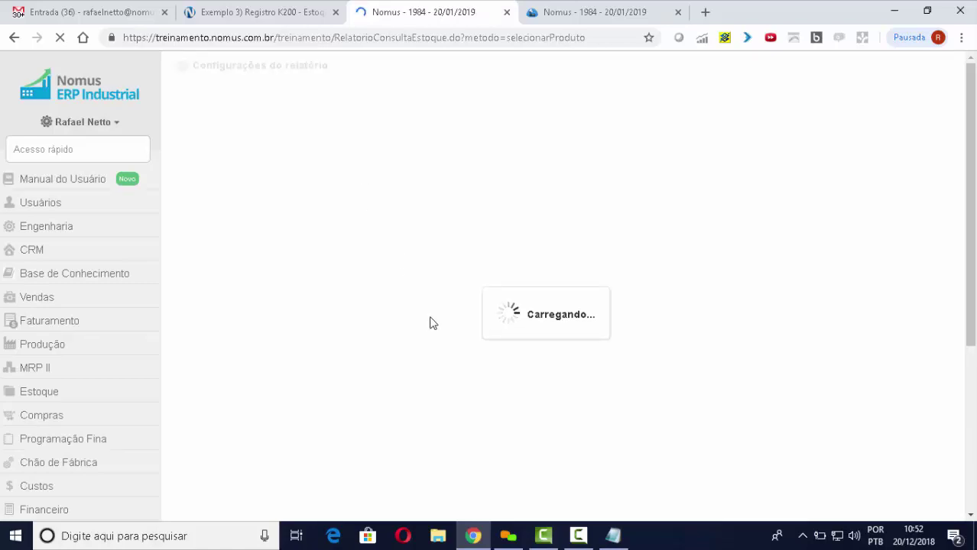
# Step: Check step 6 of the Exemplo 3 Registro K200 help article and return to the stock query
pyautogui.click(278, 15)
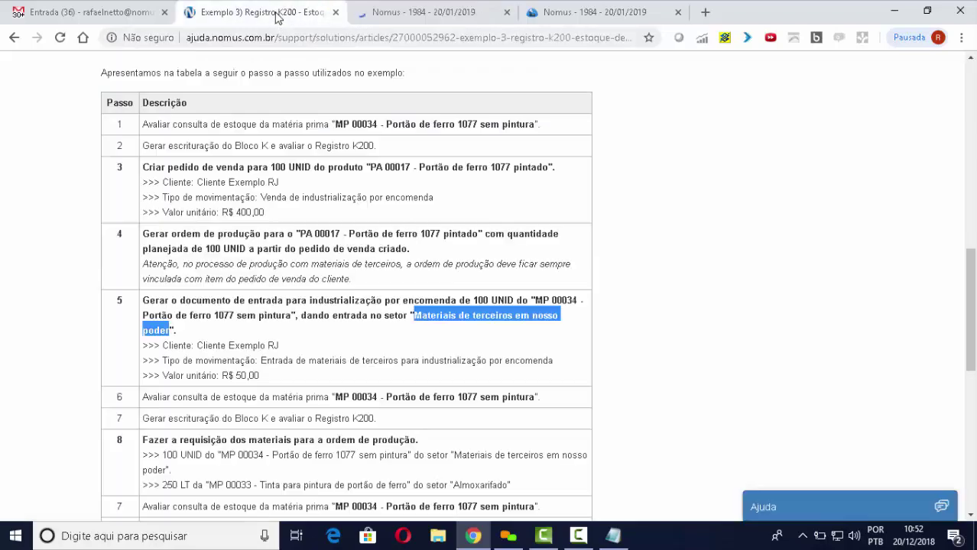
pyautogui.scroll(-1, 286, 296)
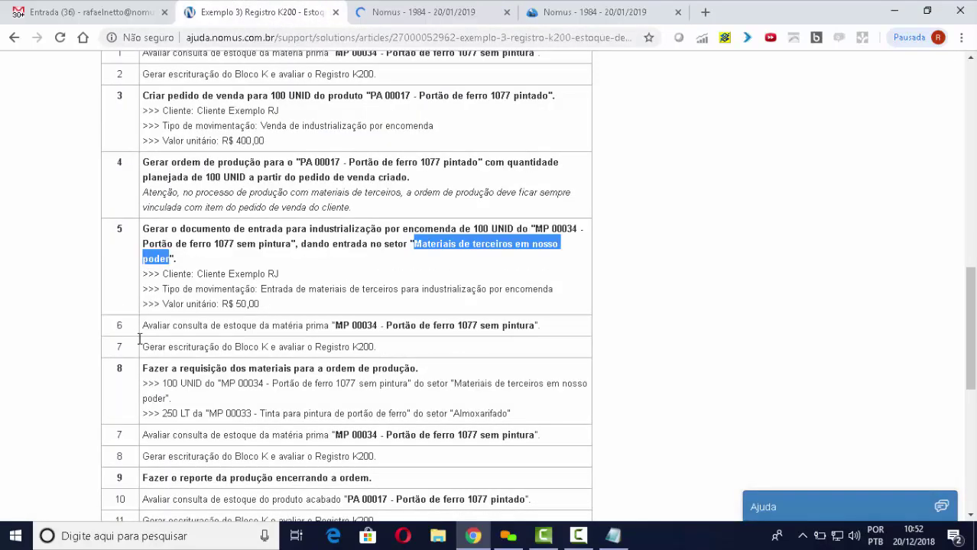
pyautogui.doubleClick(119, 326)
pyautogui.click(442, 15)
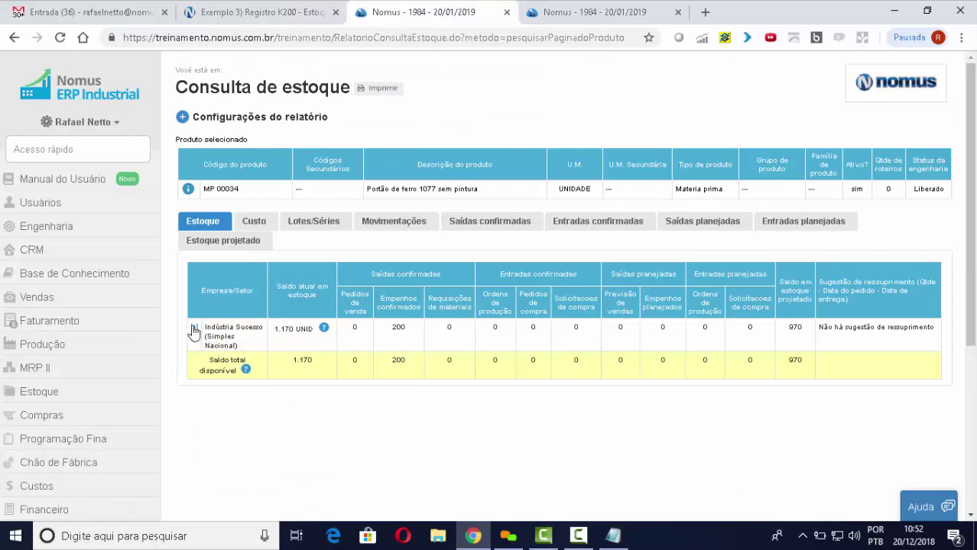
# Step: Expand Indústria Sucesso's MP 00034 stock and its Materiais de terceiros em nosso poder sector to examine the balances per customer
pyautogui.click(193, 328)
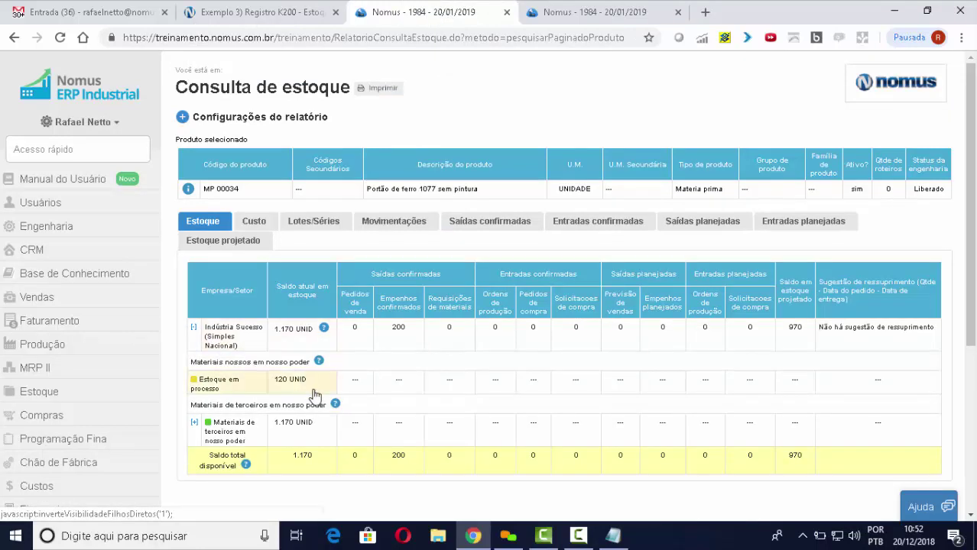
pyautogui.click(194, 423)
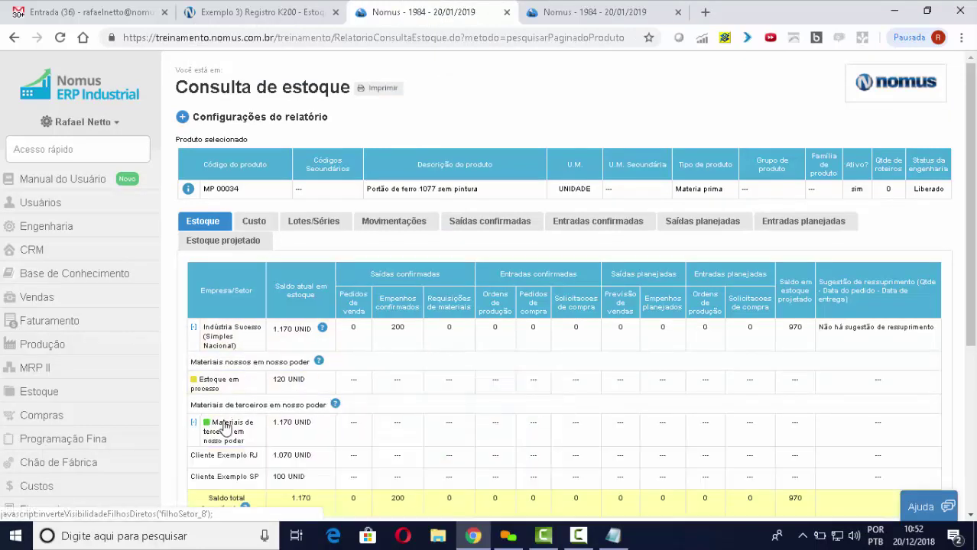
pyautogui.scroll(-1, 411, 380)
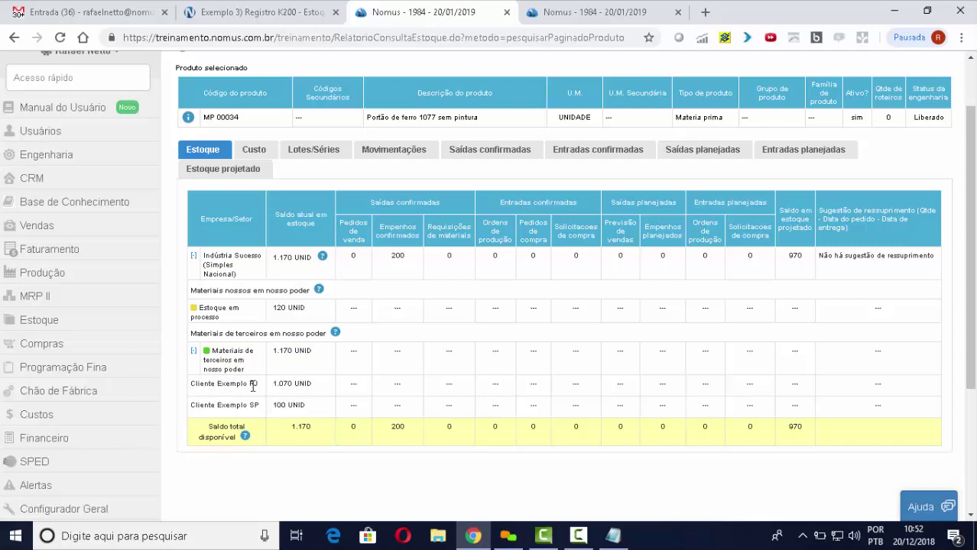
# Step: Process the SPED Fiscal Bloco K assessment for 01/01/19 to 31/01/19, download its file and open it
pyautogui.click(607, 17)
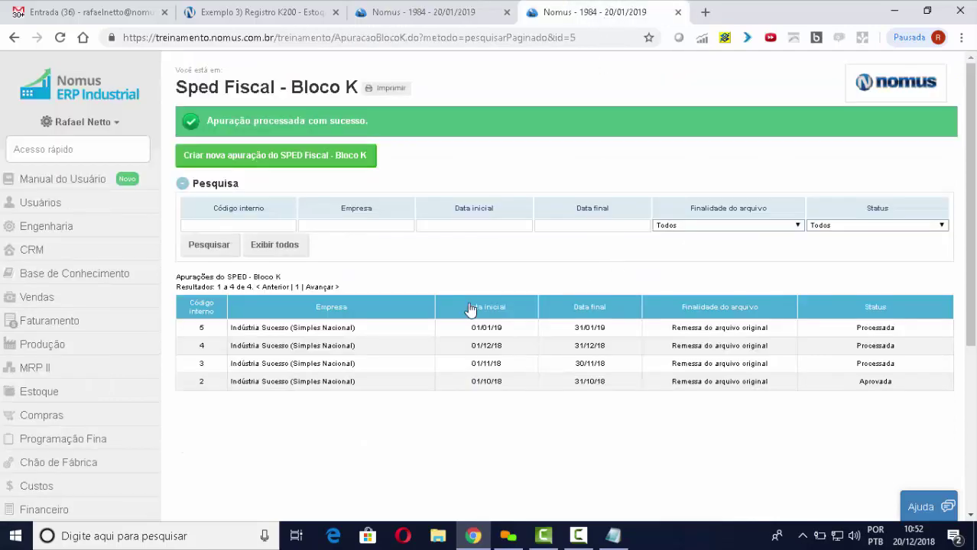
pyautogui.click(456, 328)
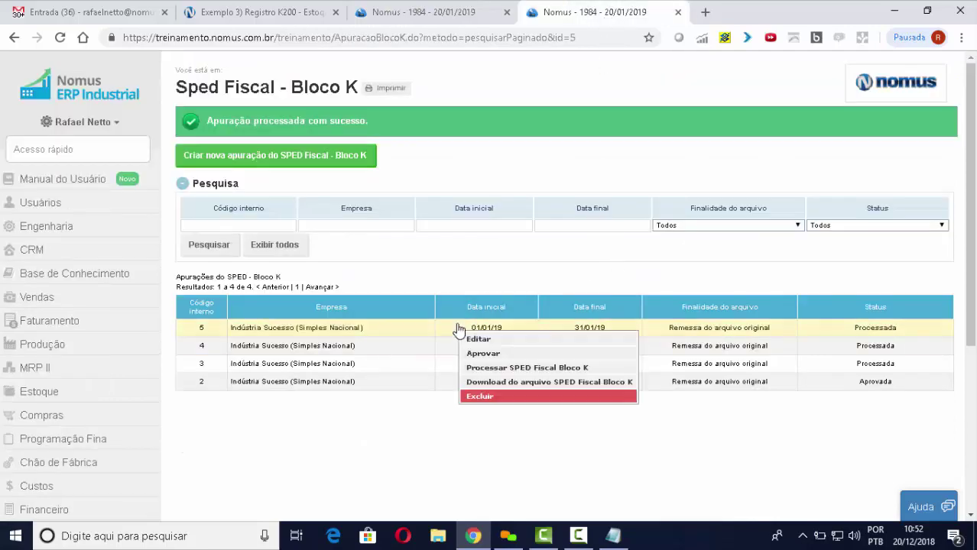
pyautogui.click(560, 370)
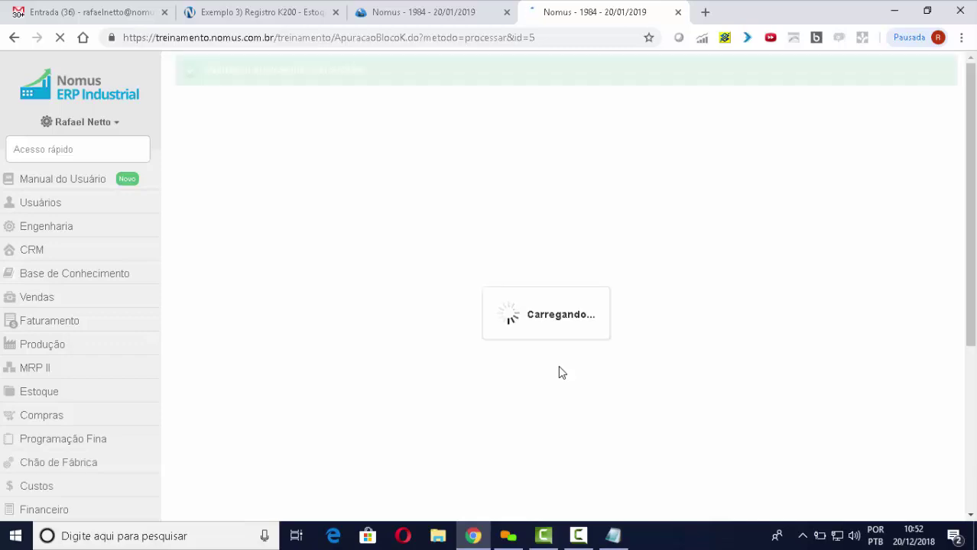
pyautogui.click(486, 327)
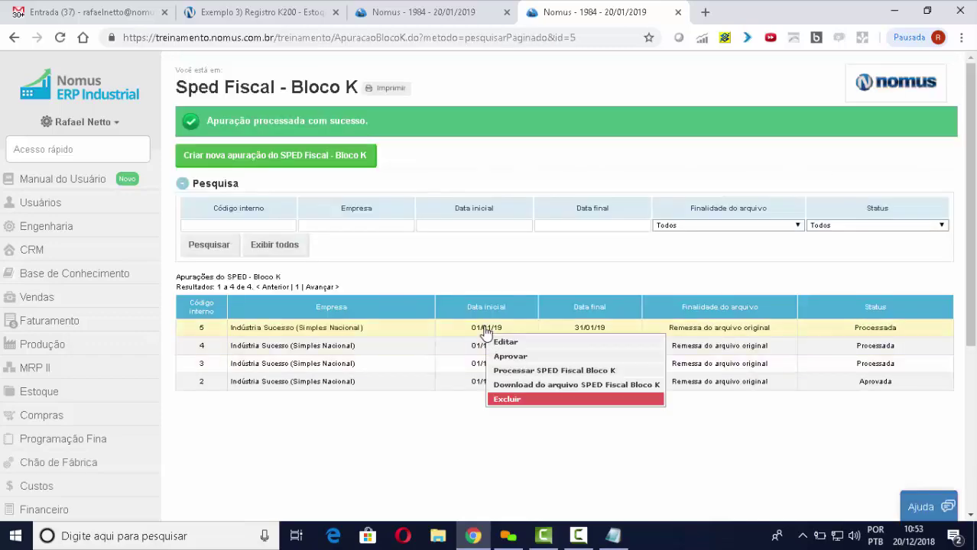
pyautogui.click(594, 387)
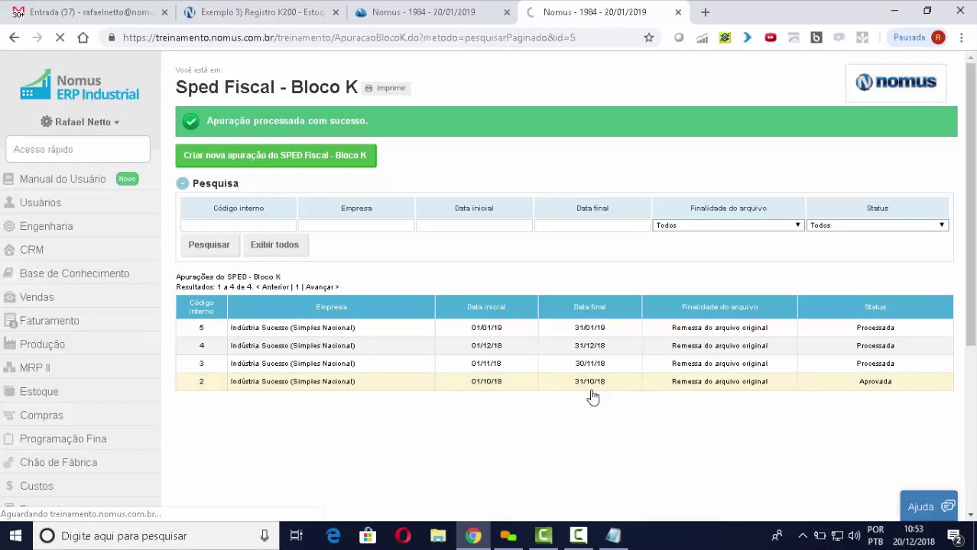
pyautogui.click(97, 507)
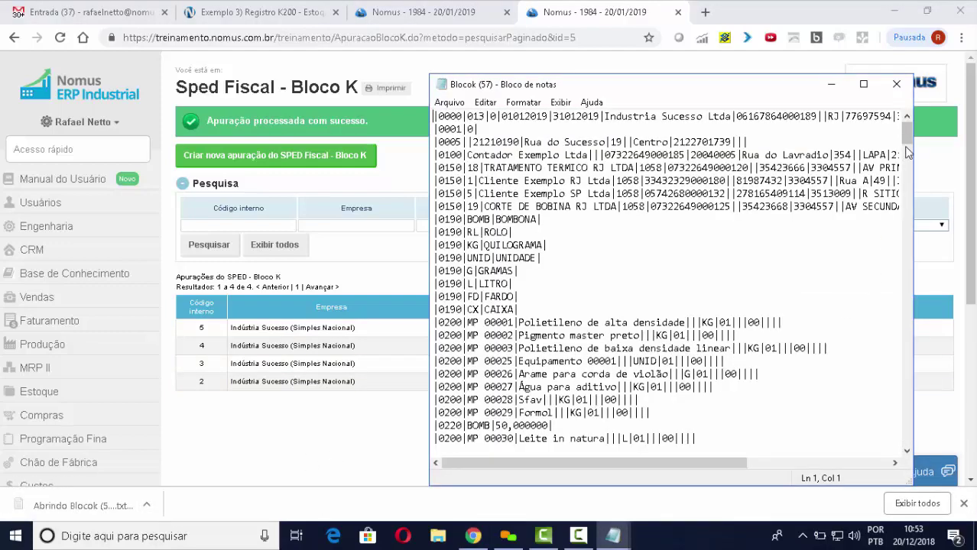
# Step: Examine the K200 lines for MP 00034 in the Bloco K file, including their quantity, stock indicator and participant code, and minimize the file
pyautogui.moveTo(906, 136); pyautogui.dragTo(907, 202)
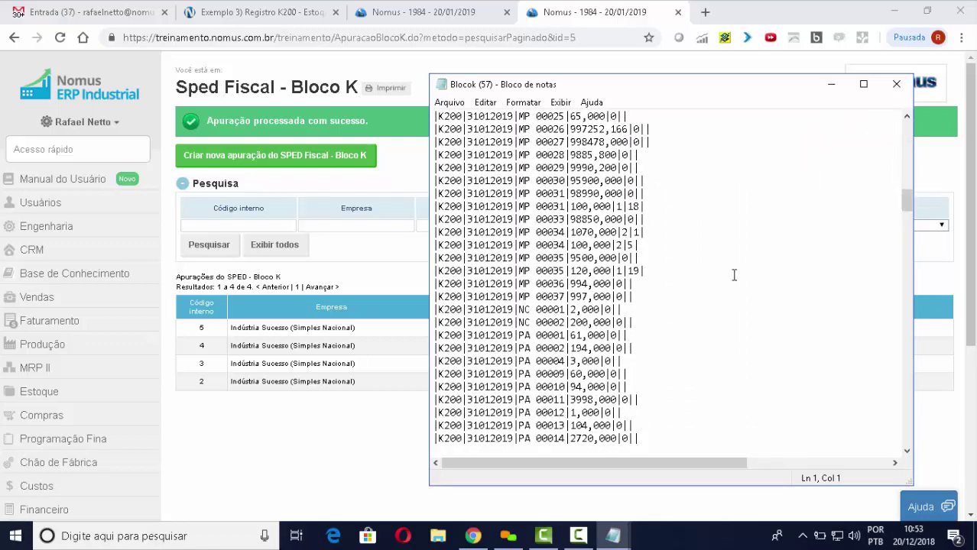
pyautogui.moveTo(644, 247); pyautogui.dragTo(440, 233)
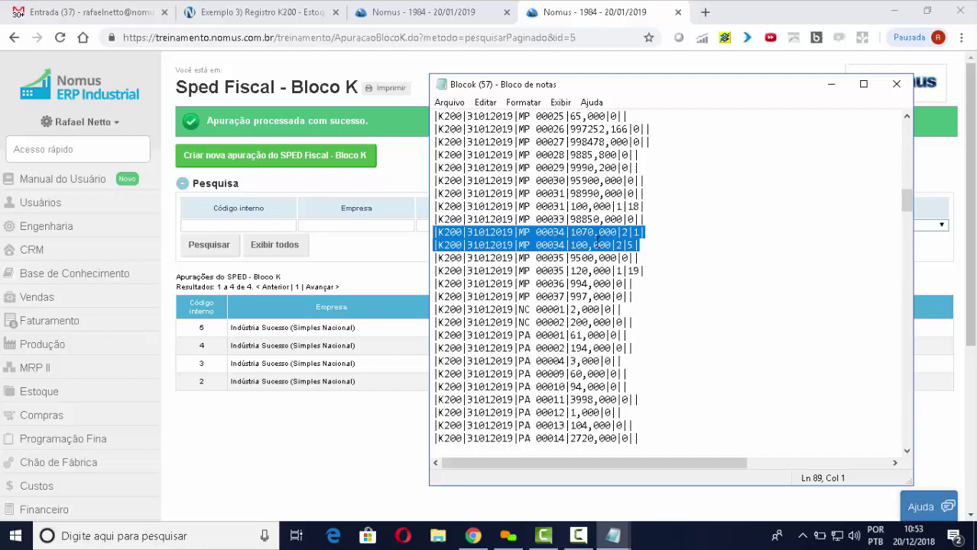
pyautogui.click(596, 241)
pyautogui.moveTo(647, 233); pyautogui.dragTo(437, 236)
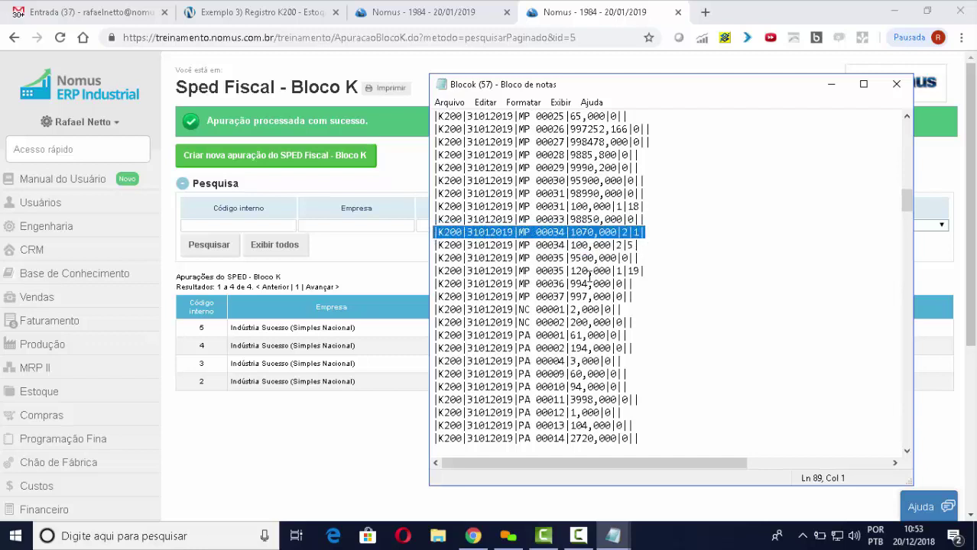
pyautogui.moveTo(617, 233)
pyautogui.mouseDown()
pyautogui.moveTo(570, 233)
pyautogui.moveTo(623, 233)
pyautogui.mouseUp()
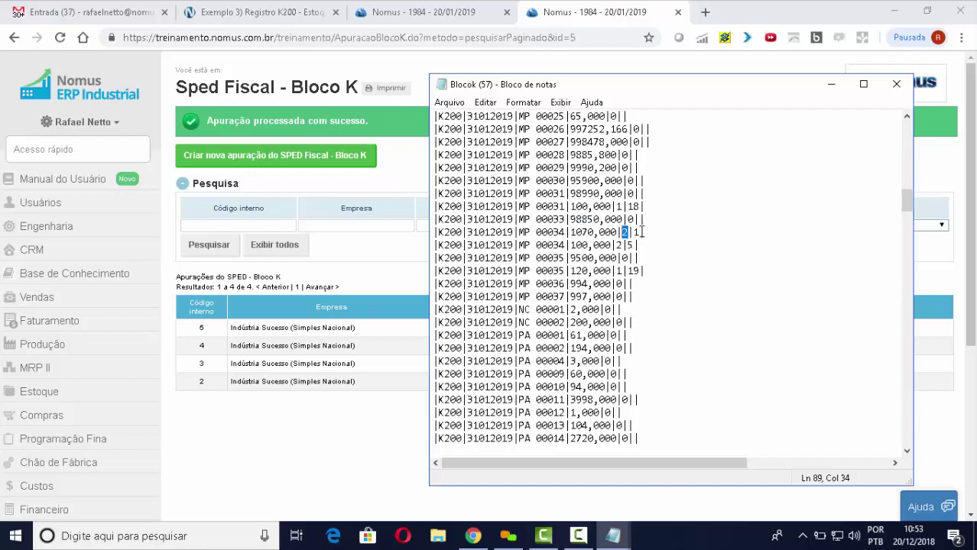
pyautogui.moveTo(641, 233); pyautogui.dragTo(634, 232)
pyautogui.click(831, 84)
# Step: Check steps 7 and 8 of the Exemplo 3 Registro K200 help article
pyautogui.click(304, 14)
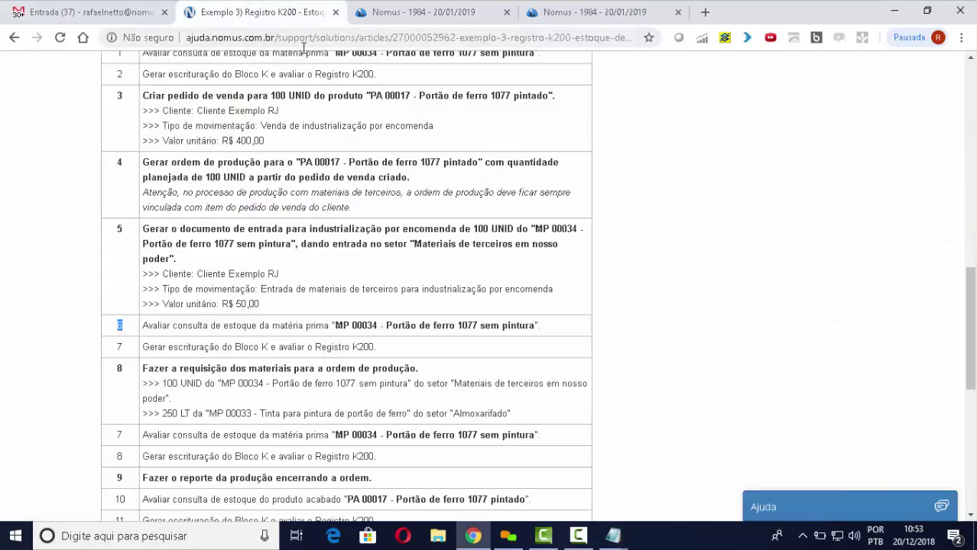
pyautogui.scroll(-1, 374, 308)
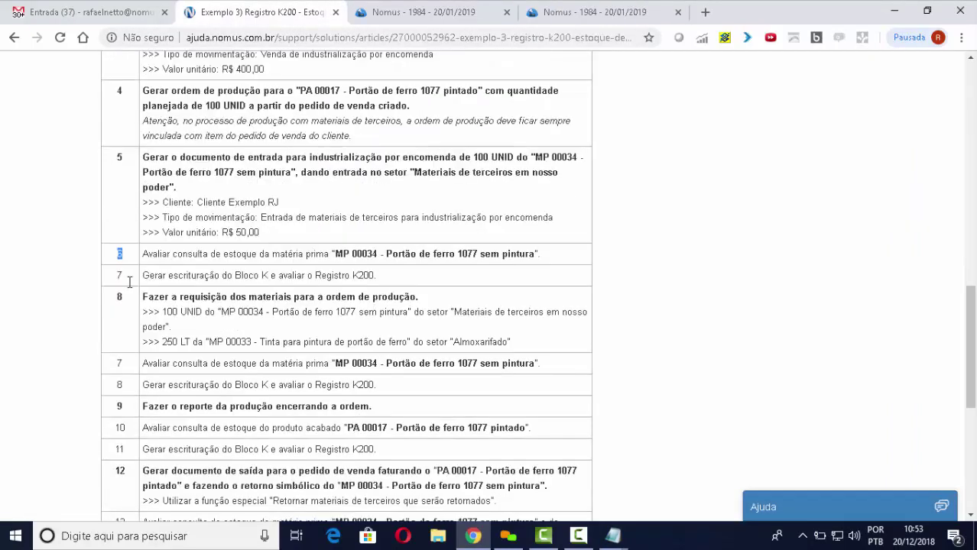
pyautogui.click(117, 275)
pyautogui.scroll(-1, 239, 312)
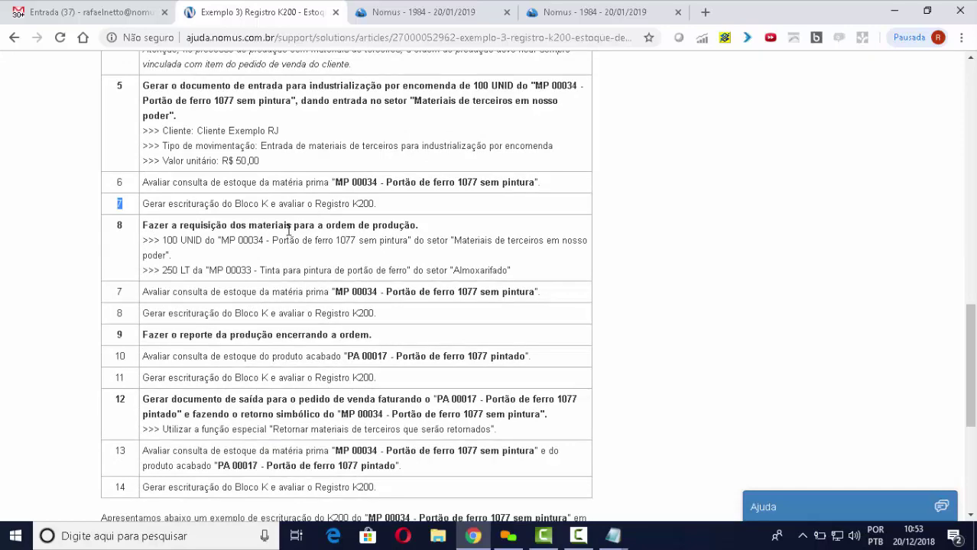
# Step: Return to the ERP's stock query and open the Ordens page
pyautogui.click(442, 12)
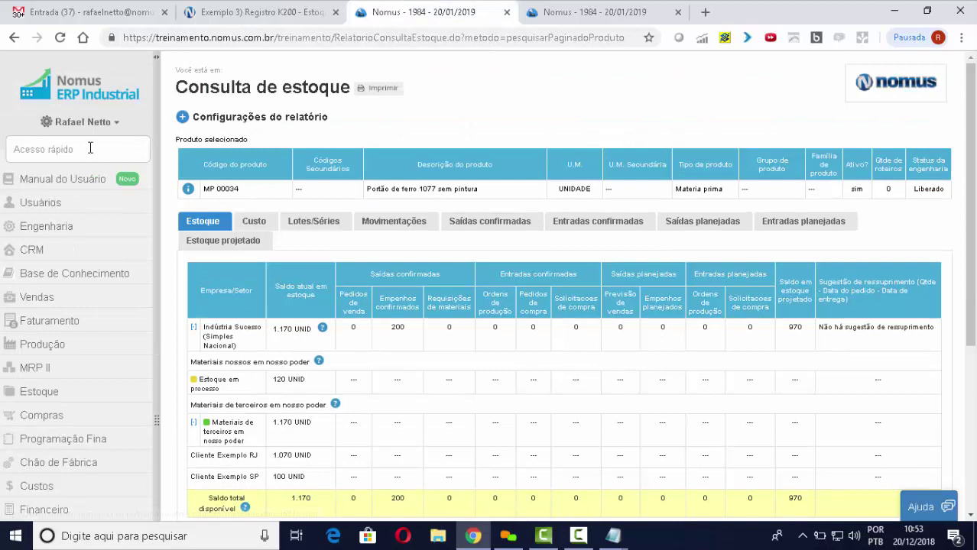
pyautogui.click(107, 148)
pyautogui.write('Ordens')
pyautogui.press('Return')
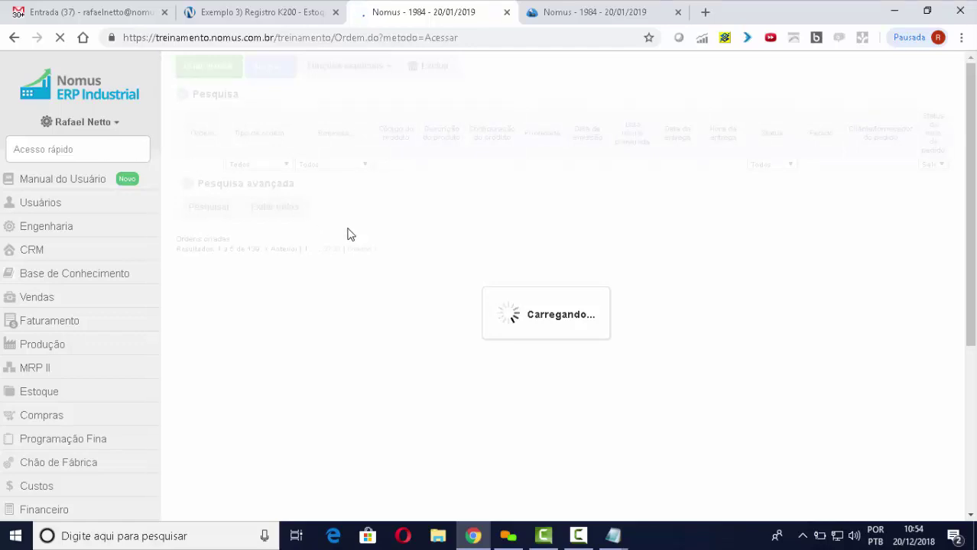
# Step: Check the MP 00034 and MP 00033 materials listed in step 8 of the help article and return to the orders list
pyautogui.click(295, 14)
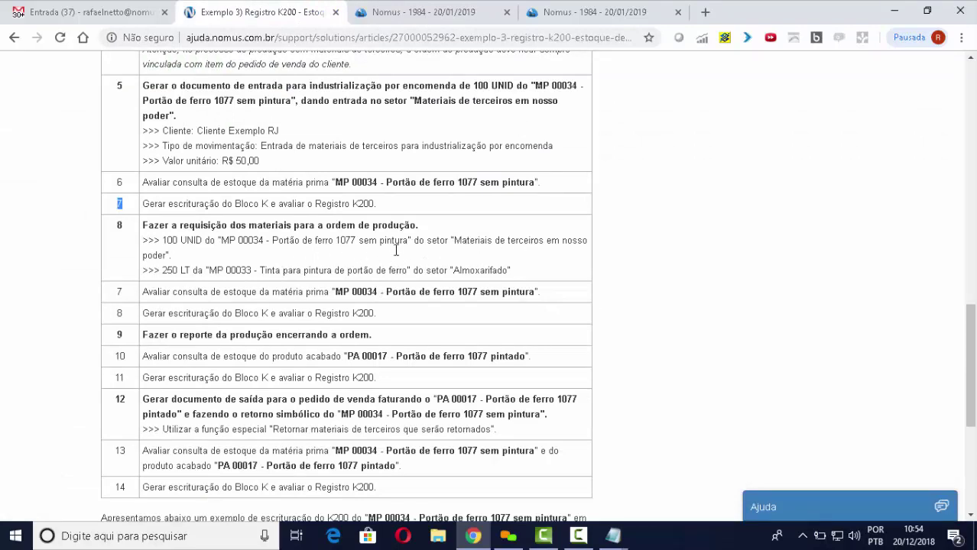
pyautogui.moveTo(409, 242); pyautogui.dragTo(223, 240)
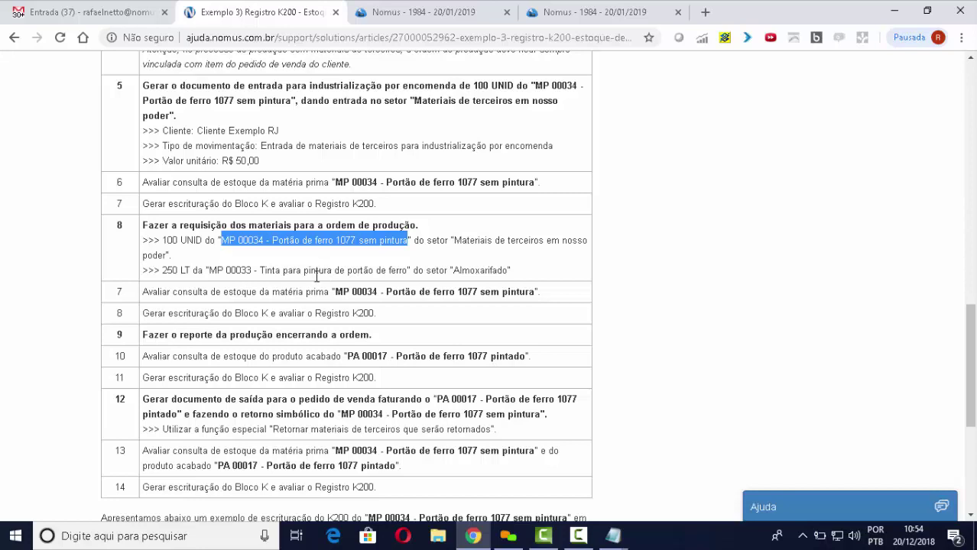
pyautogui.moveTo(261, 270); pyautogui.dragTo(409, 267)
pyautogui.click(442, 15)
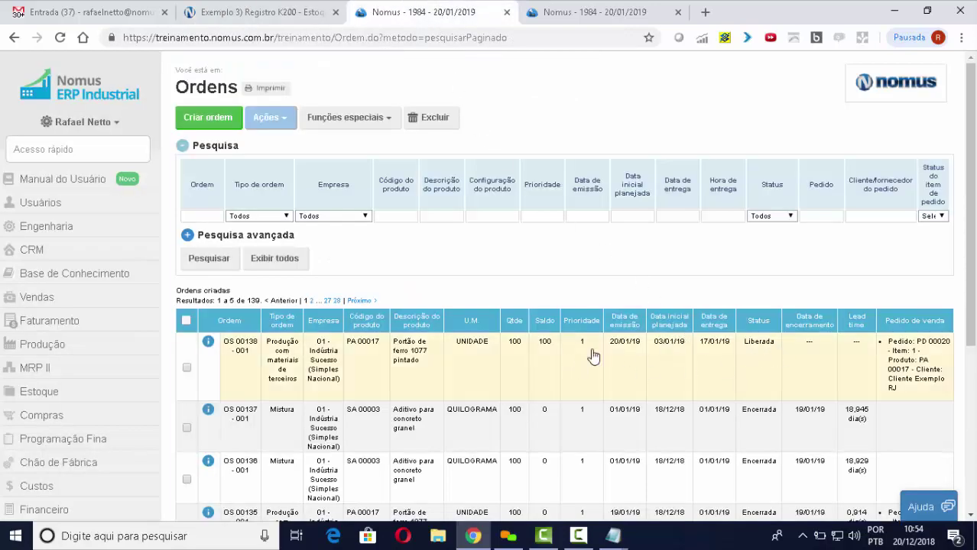
# Step: Open the material requisitions of the released PA 00017 production order with third-party materials
pyautogui.rightClick(312, 362)
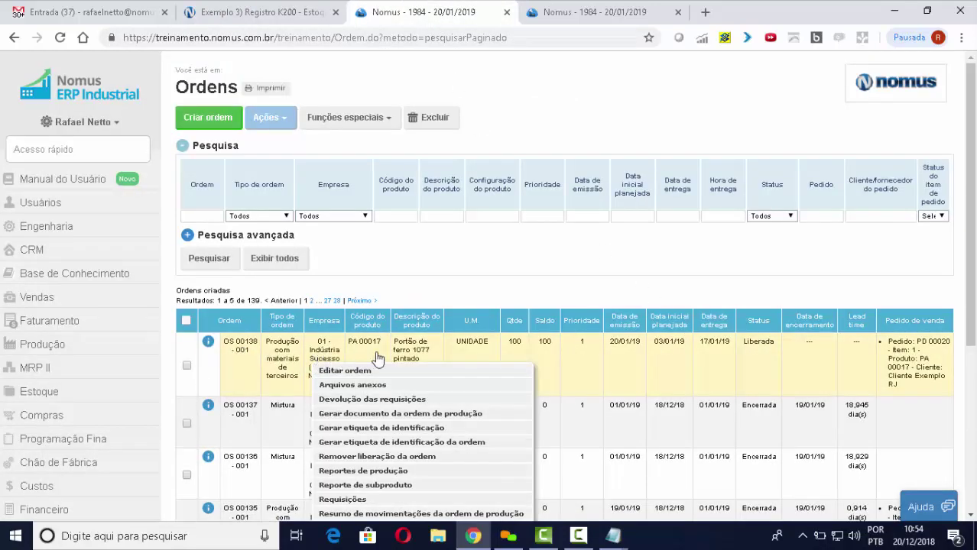
pyautogui.scroll(-1, 432, 413)
pyautogui.click(396, 429)
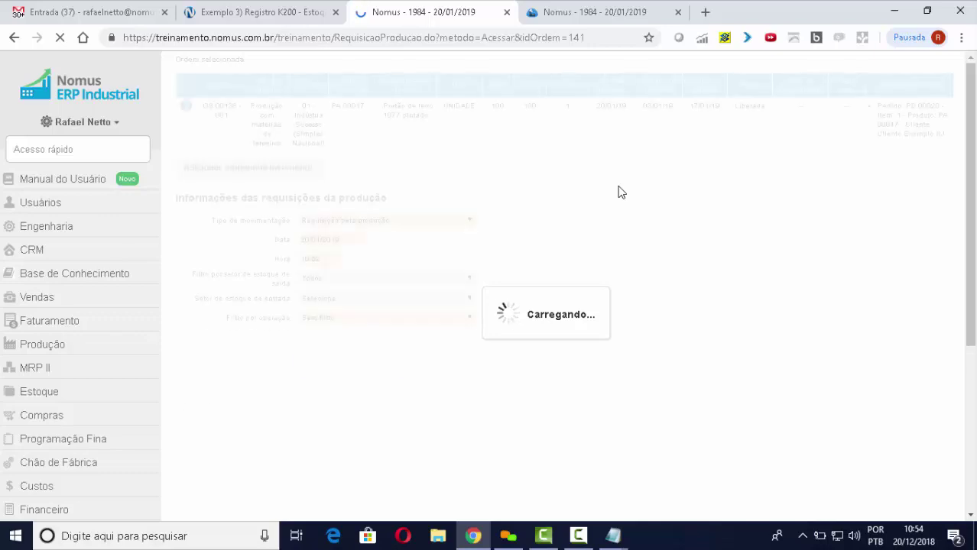
# Step: Set the requisition's Setor de estoque de entrada to Estoque em processo and load the order's empenhos
pyautogui.click(378, 412)
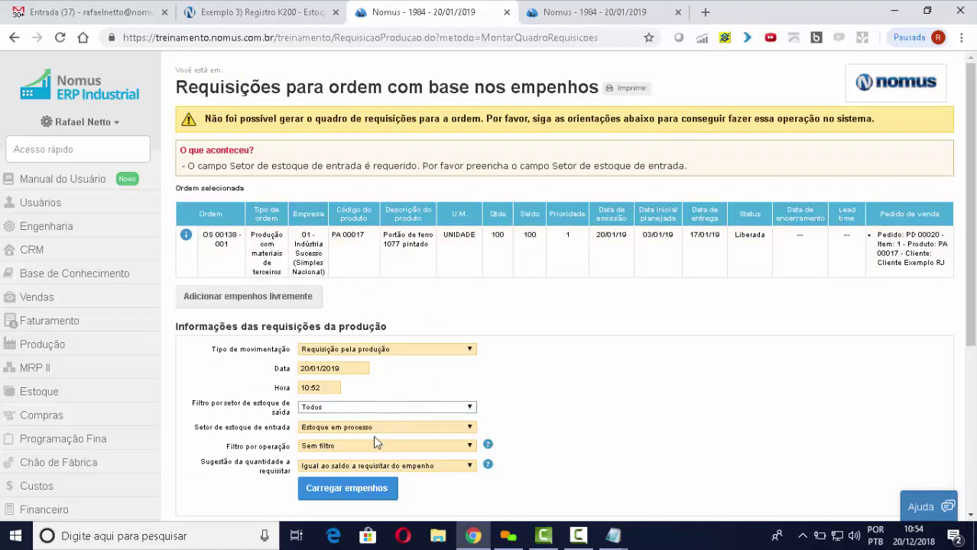
pyautogui.scroll(-1, 518, 405)
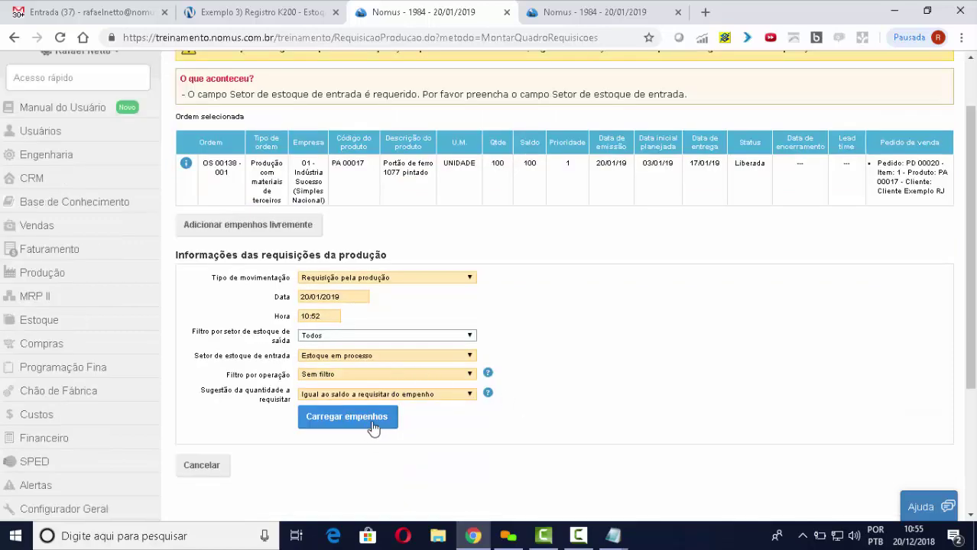
pyautogui.click(376, 356)
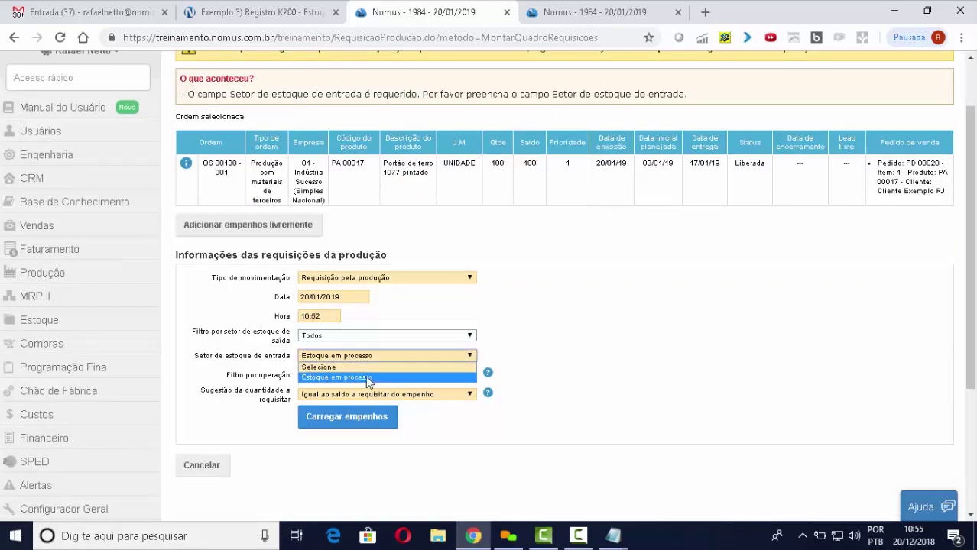
pyautogui.click(374, 367)
pyautogui.click(363, 425)
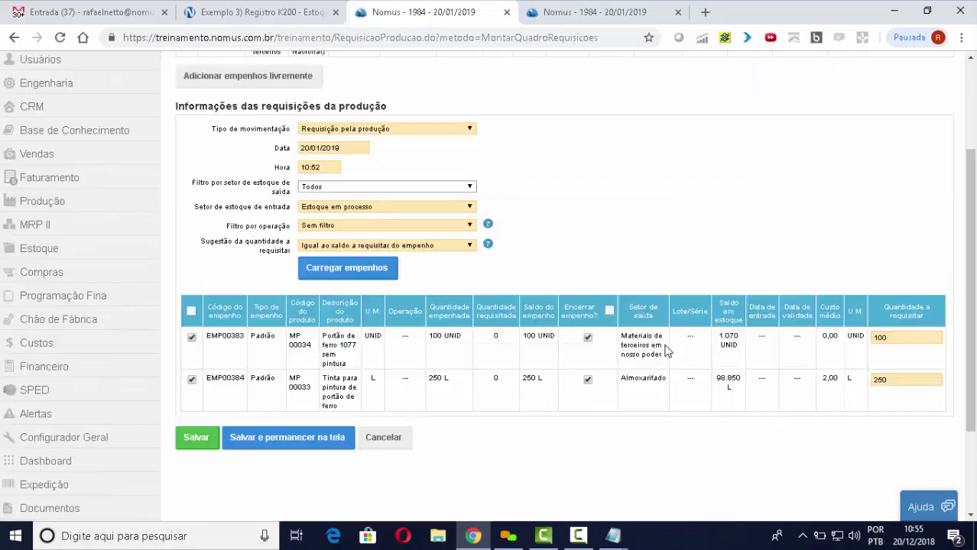
# Step: Review the MP 00034 empenho's output sector, stock balance and average cost
pyautogui.scroll(-3, 671, 350)
pyautogui.moveTo(660, 355); pyautogui.dragTo(619, 344)
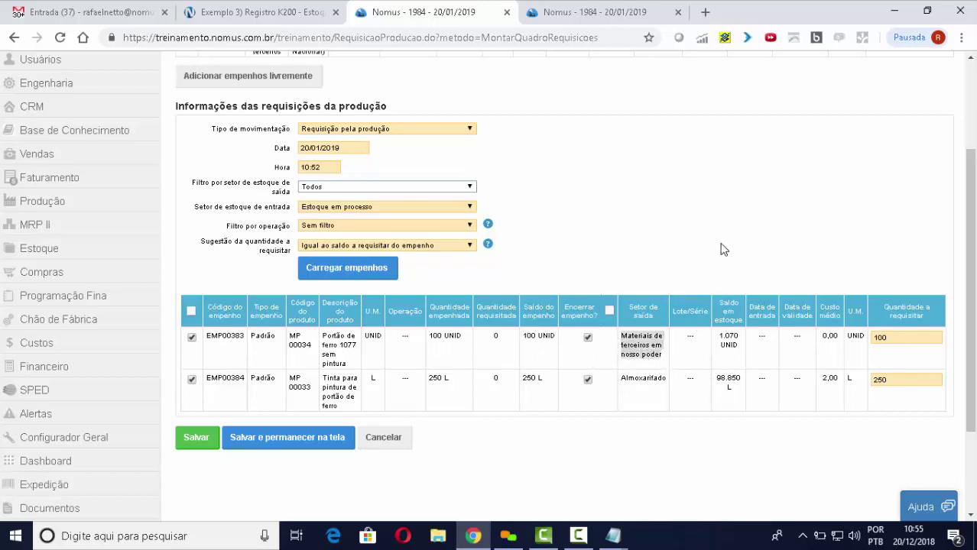
pyautogui.click(739, 349)
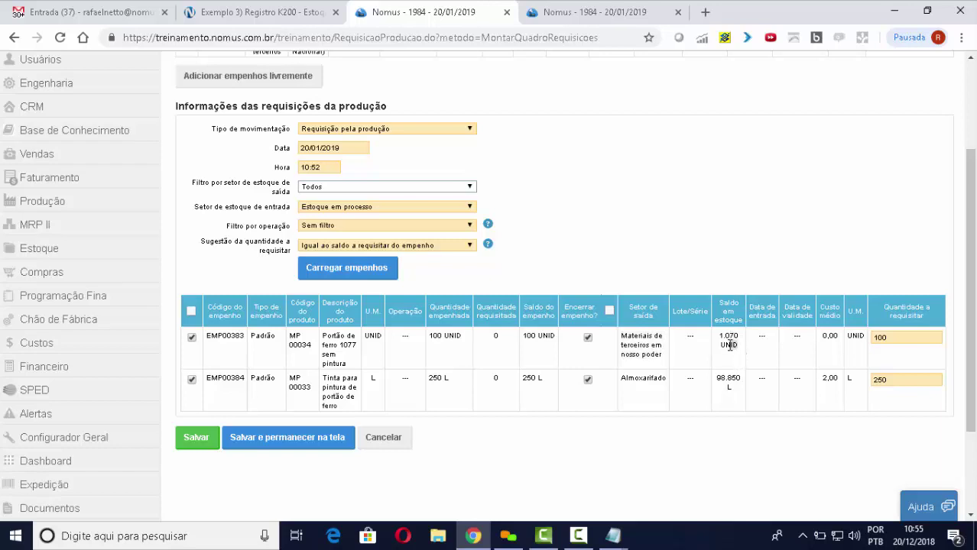
pyautogui.tripleClick(728, 345)
pyautogui.scroll(1, 741, 356)
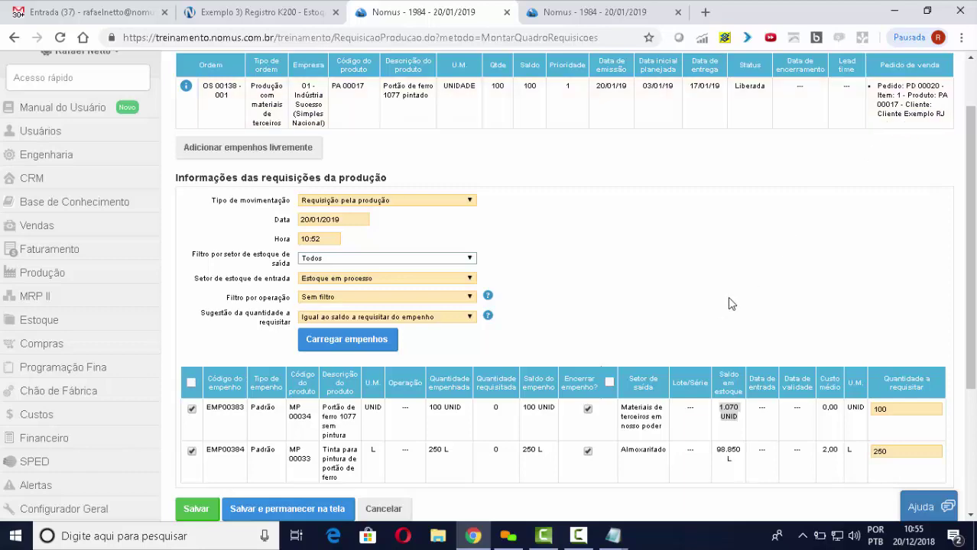
pyautogui.scroll(-1, 730, 303)
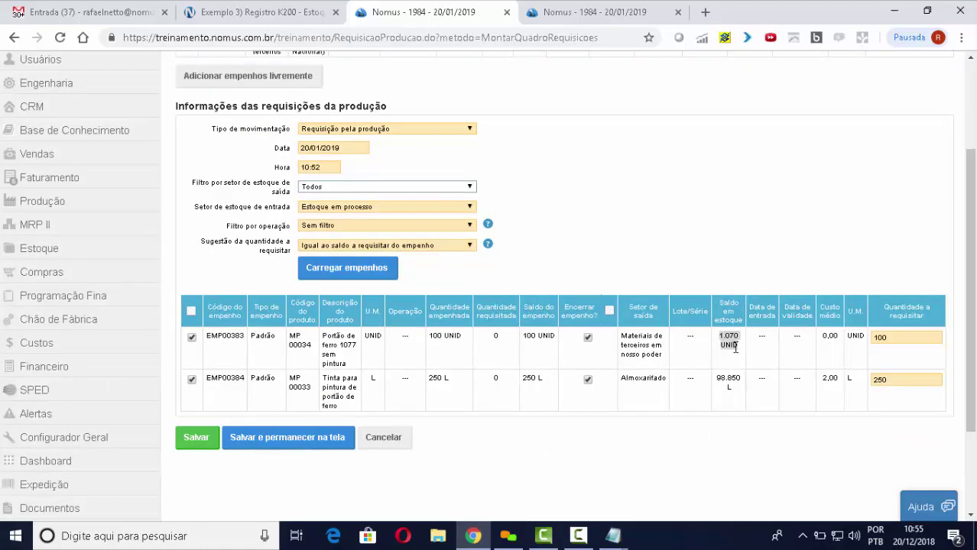
pyautogui.click(839, 342)
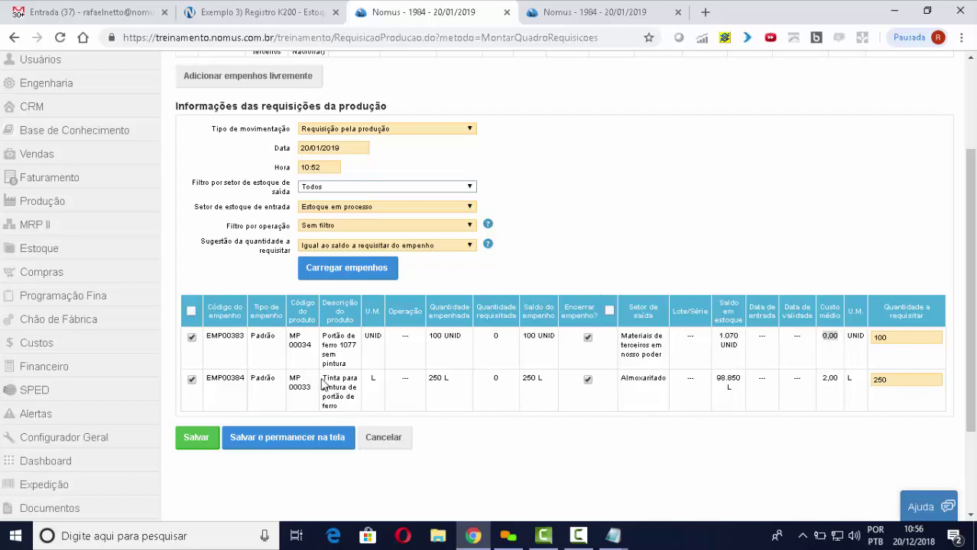
# Step: Review the MP 00033 paint empenho's quantity and output sector, and save the requisition of both materials
pyautogui.moveTo(322, 384); pyautogui.dragTo(389, 413)
pyautogui.click(744, 437)
pyautogui.click(887, 380)
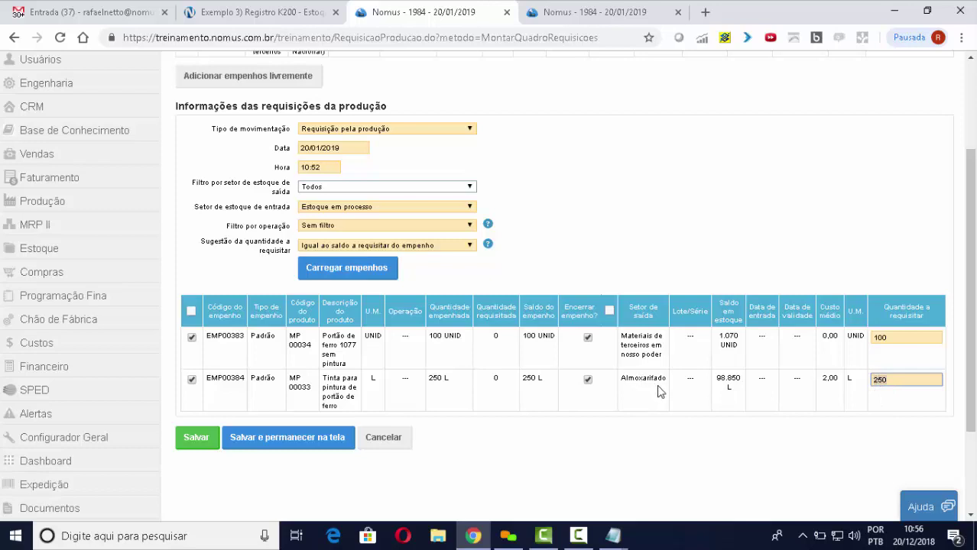
pyautogui.moveTo(666, 386); pyautogui.dragTo(620, 386)
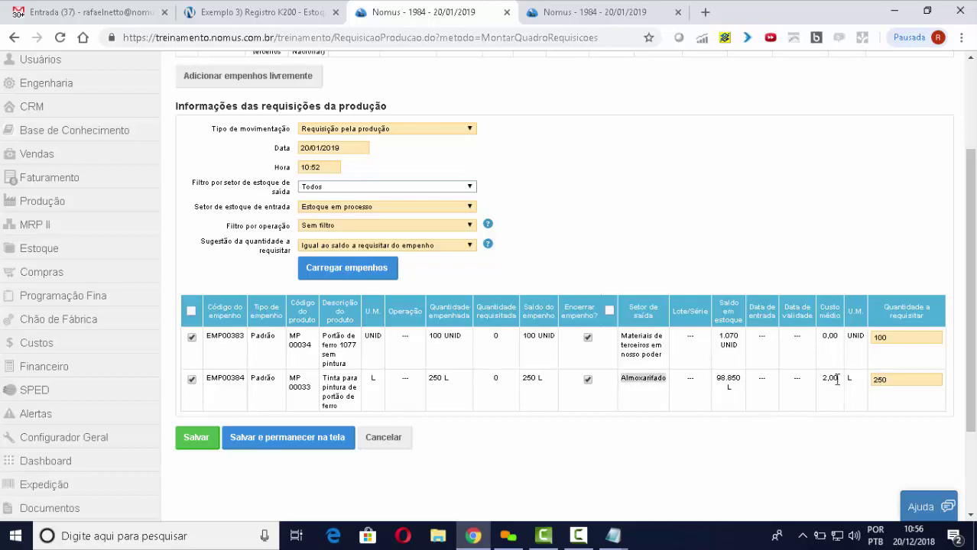
pyautogui.click(200, 437)
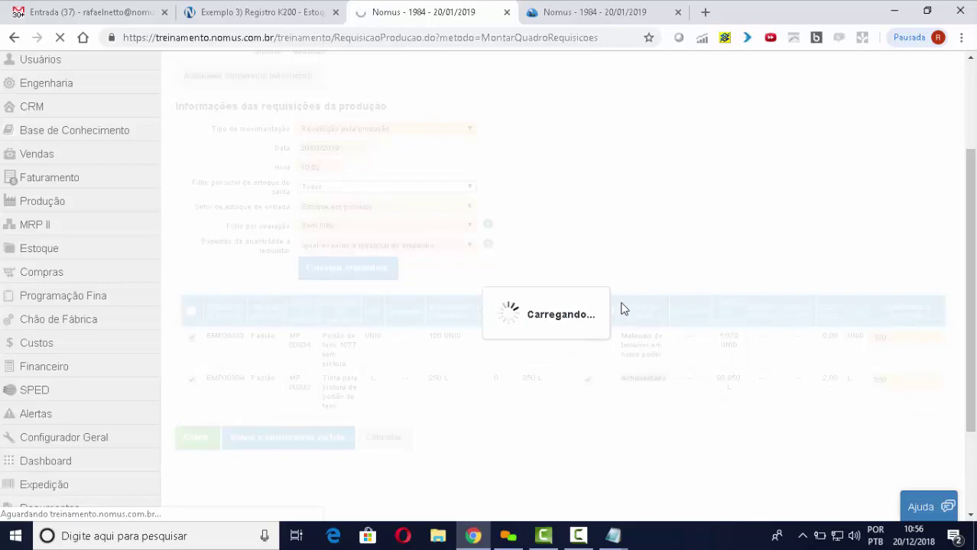
# Step: Check the guide's next step after the requisition and open the Consulta de estoque
pyautogui.click(298, 13)
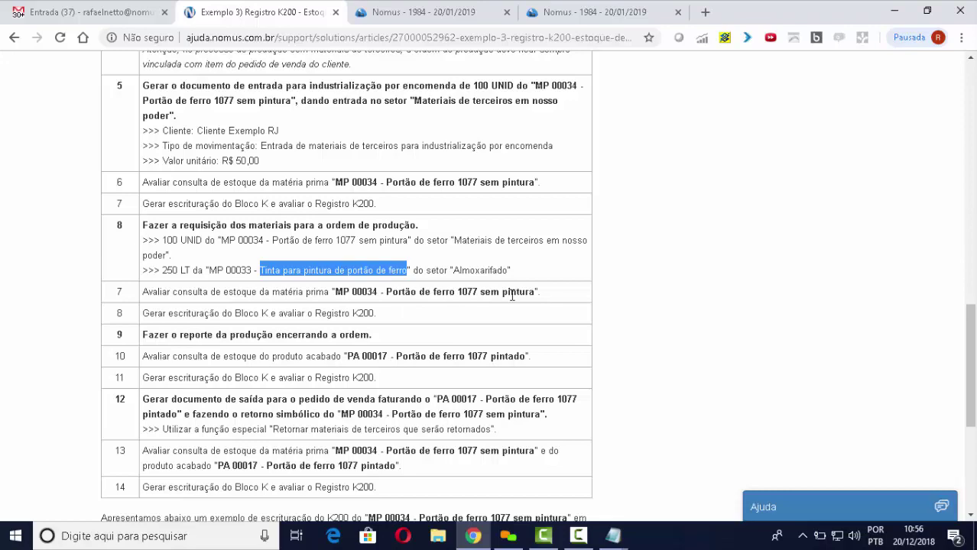
pyautogui.click(463, 16)
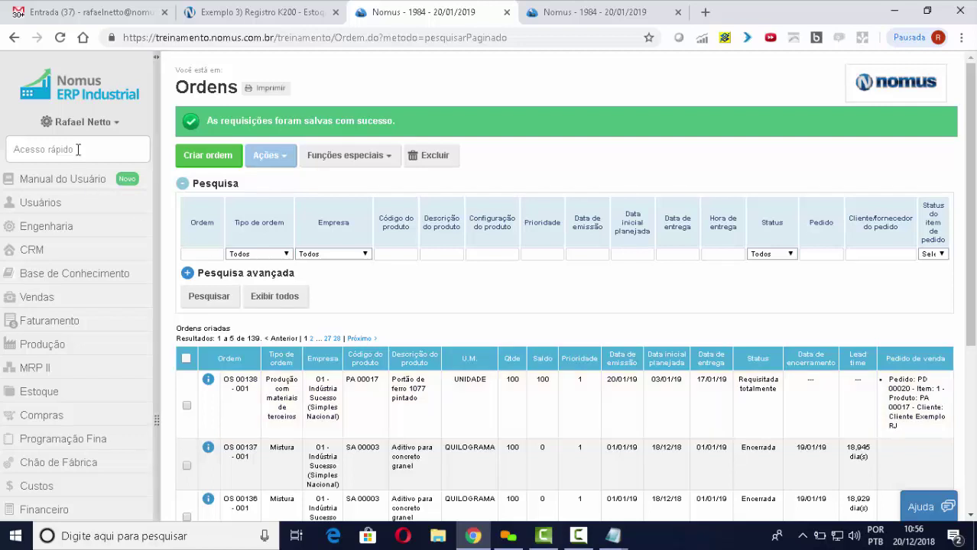
pyautogui.click(102, 147)
pyautogui.write('COns')
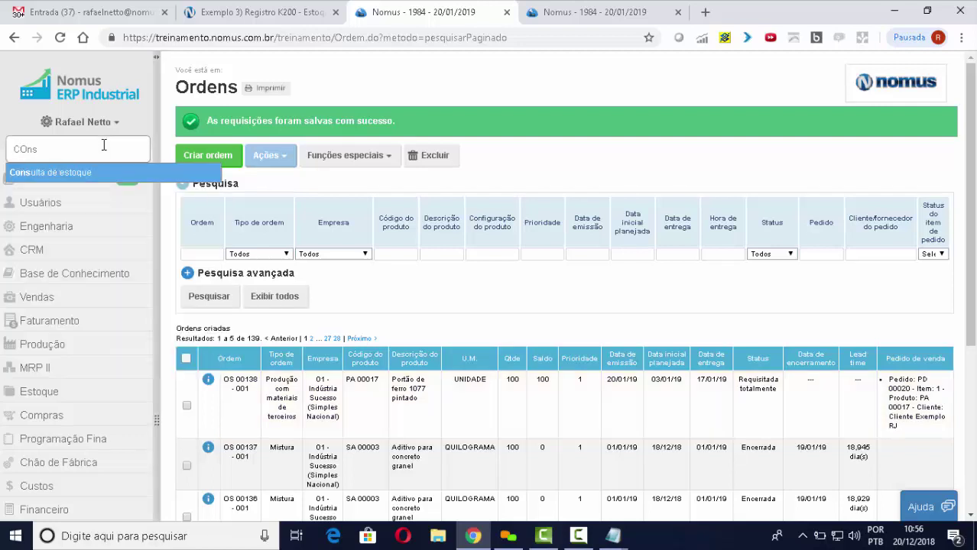
pyautogui.press('Return')
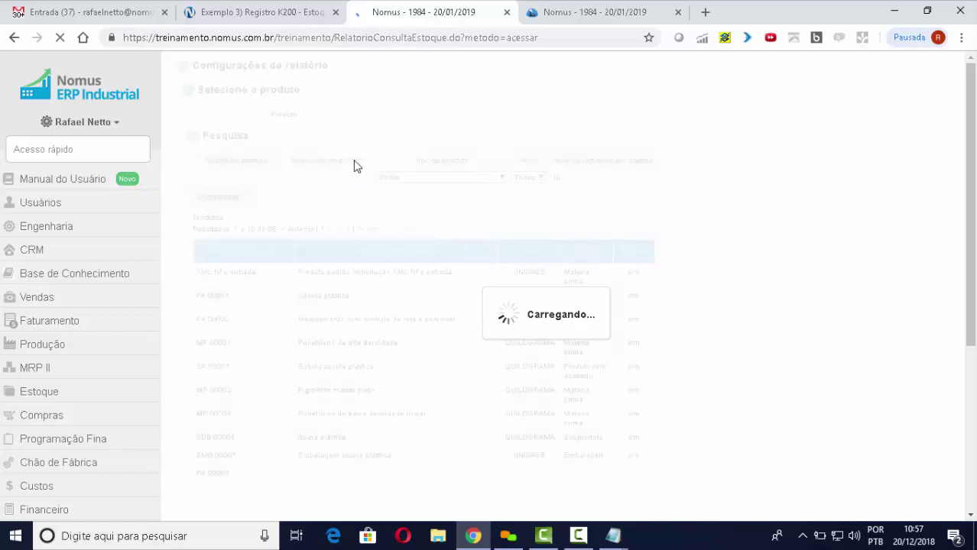
# Step: Query the stock of MP 00034 - Portão de ferro 1077 sem pintura and expand its third-party materials sector by customer
pyautogui.click(372, 167)
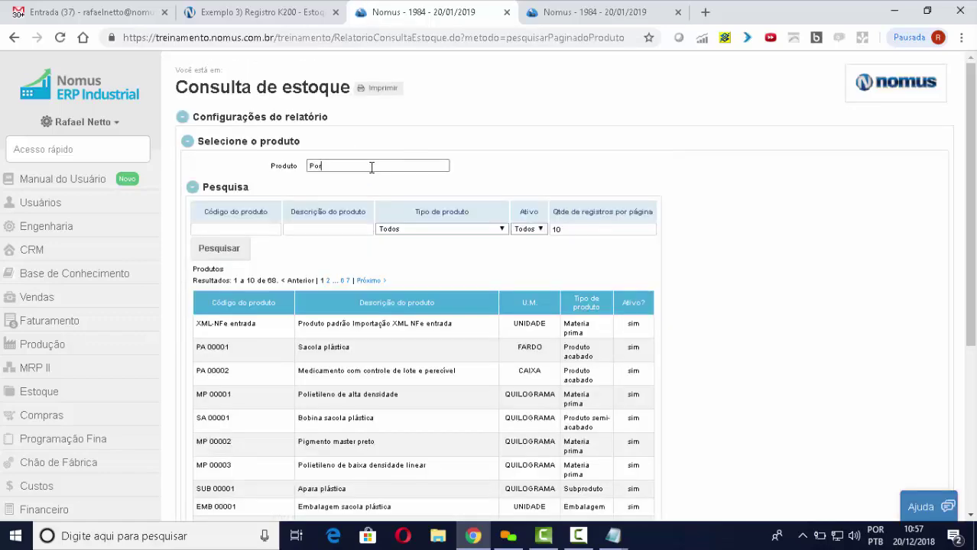
pyautogui.write('Porta')
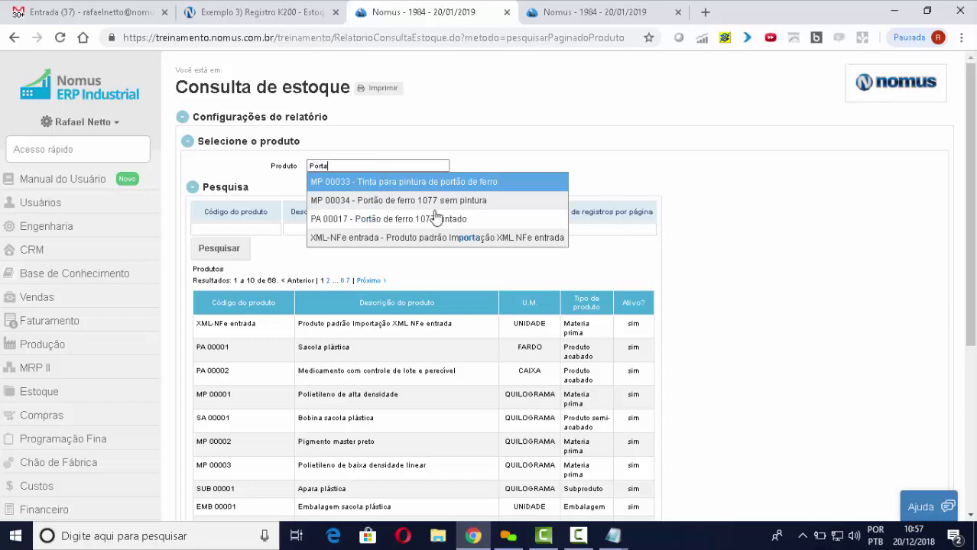
pyautogui.click(463, 202)
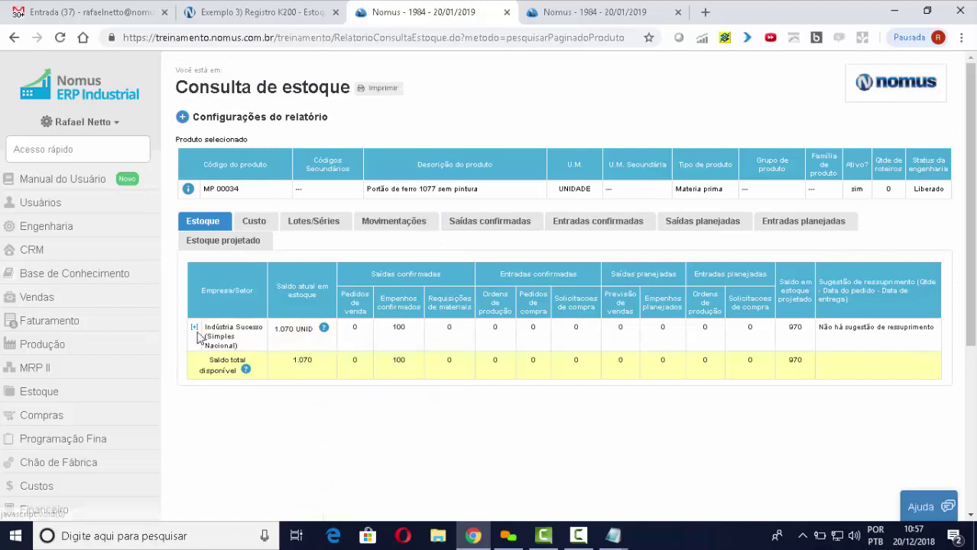
pyautogui.click(195, 329)
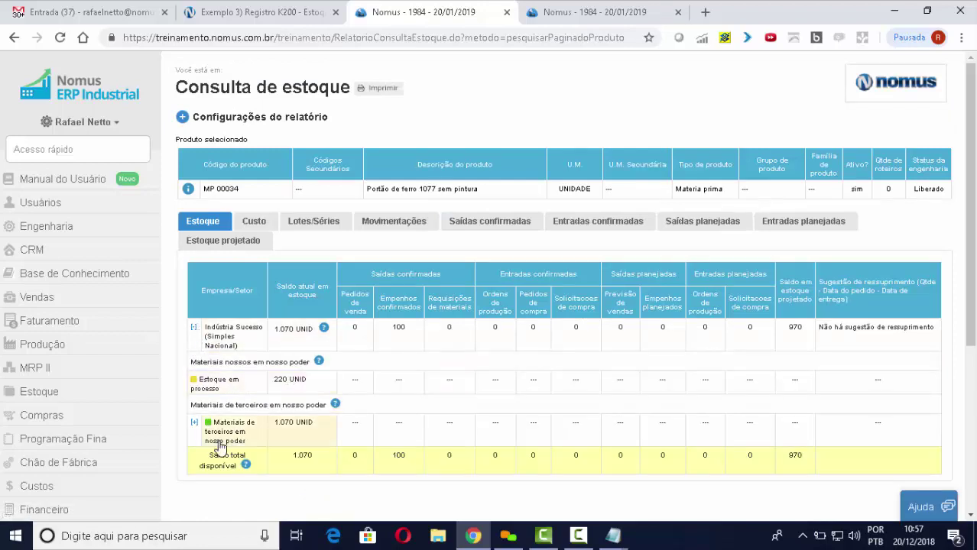
pyautogui.click(195, 422)
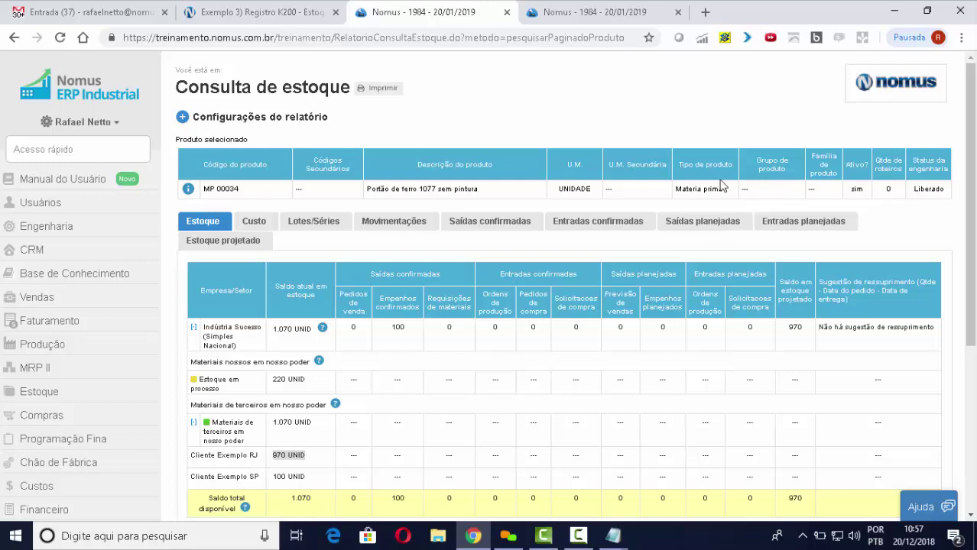
# Step: Reprocess the 01/01/19 to 31/01/19 Bloco K apuração and open its newly generated text file
pyautogui.click(610, 23)
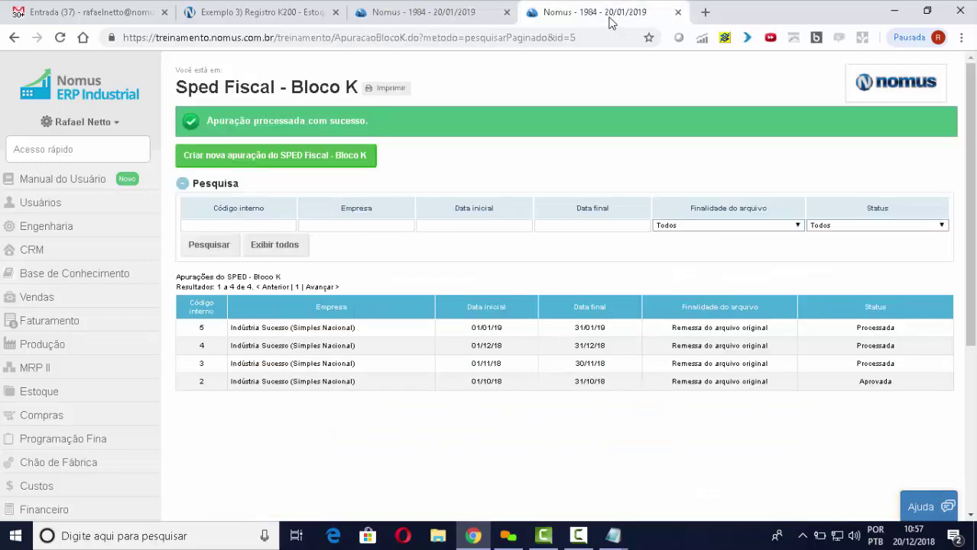
pyautogui.click(421, 329)
pyautogui.click(495, 372)
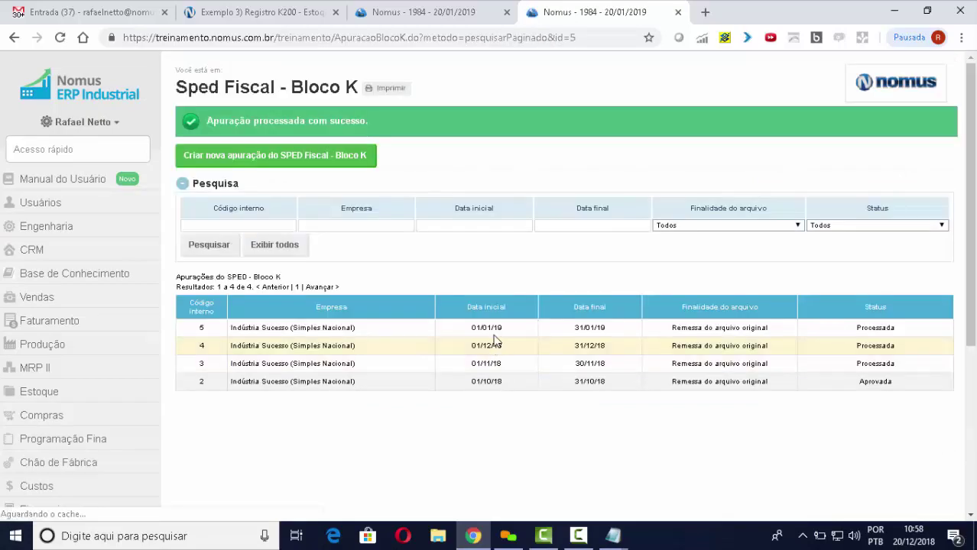
pyautogui.click(497, 330)
pyautogui.click(600, 387)
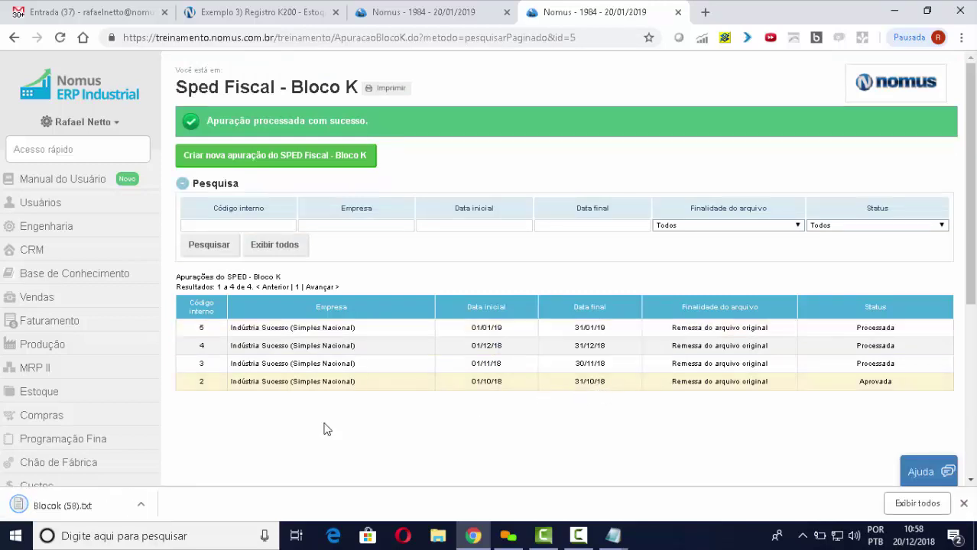
pyautogui.click(76, 505)
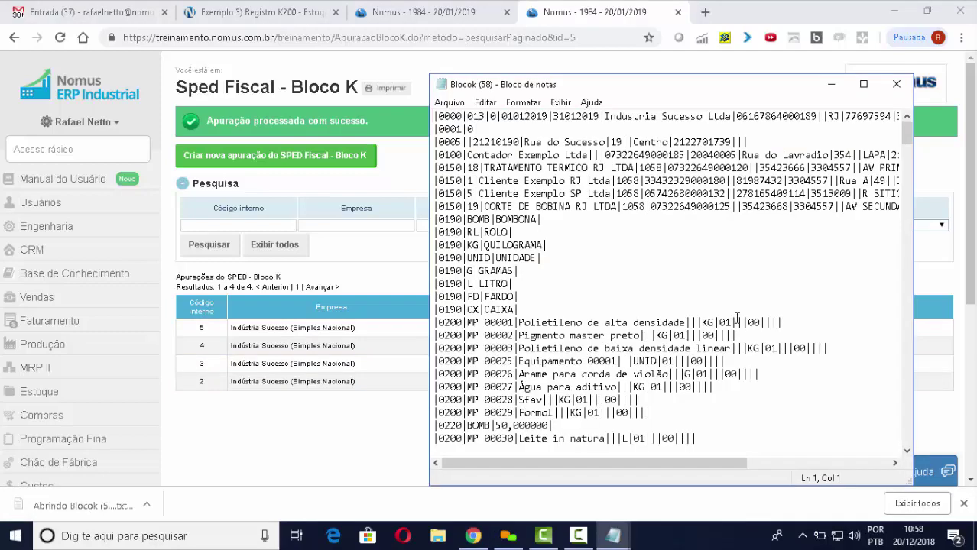
# Step: Examine the MP 00034 K200 records in the Bloco K file: quantity, stock type indicator and participant code
pyautogui.moveTo(905, 136); pyautogui.dragTo(906, 202)
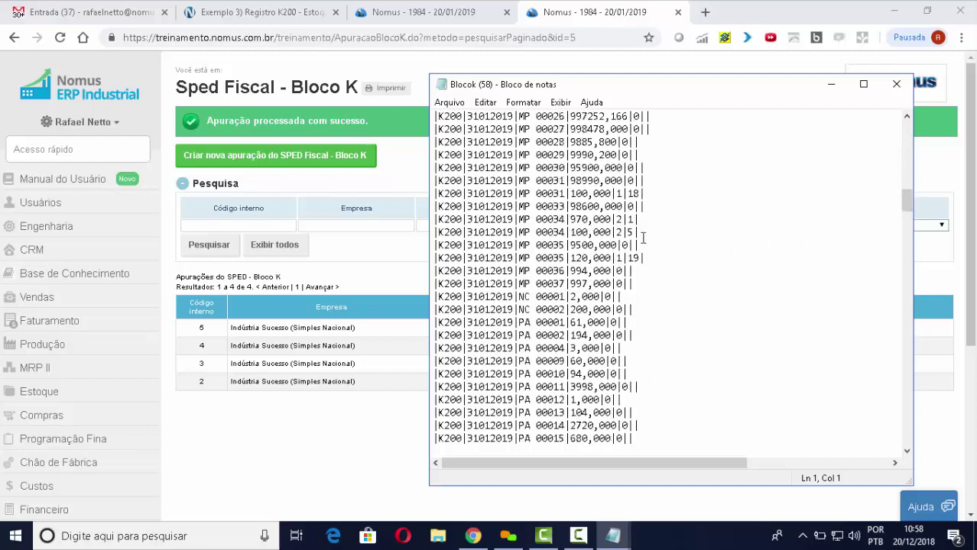
pyautogui.moveTo(641, 234); pyautogui.dragTo(431, 221)
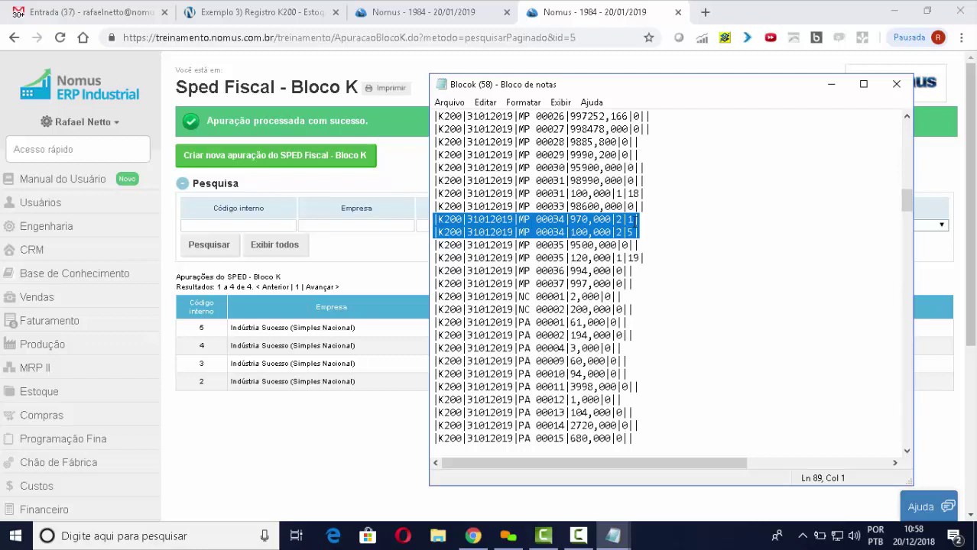
pyautogui.moveTo(636, 219); pyautogui.dragTo(433, 220)
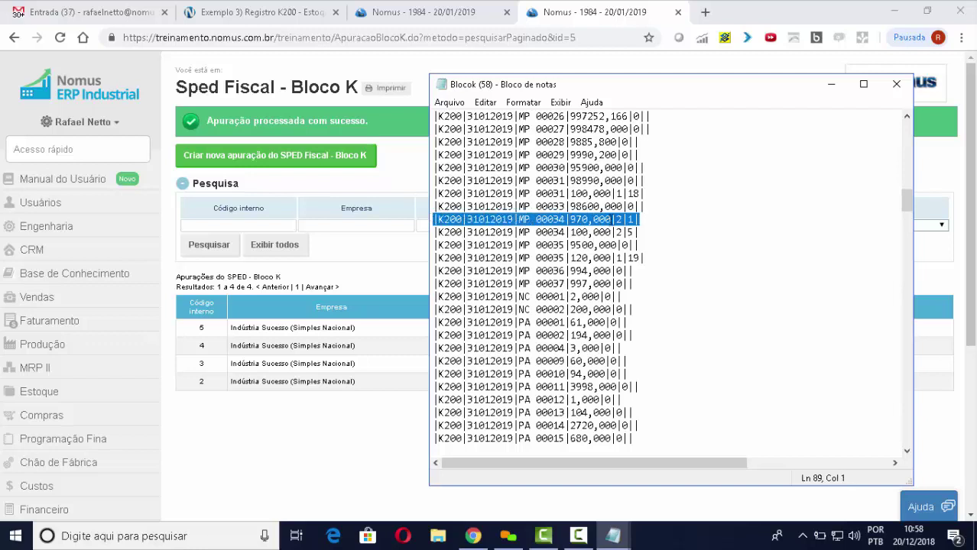
pyautogui.moveTo(611, 219); pyautogui.dragTo(569, 219)
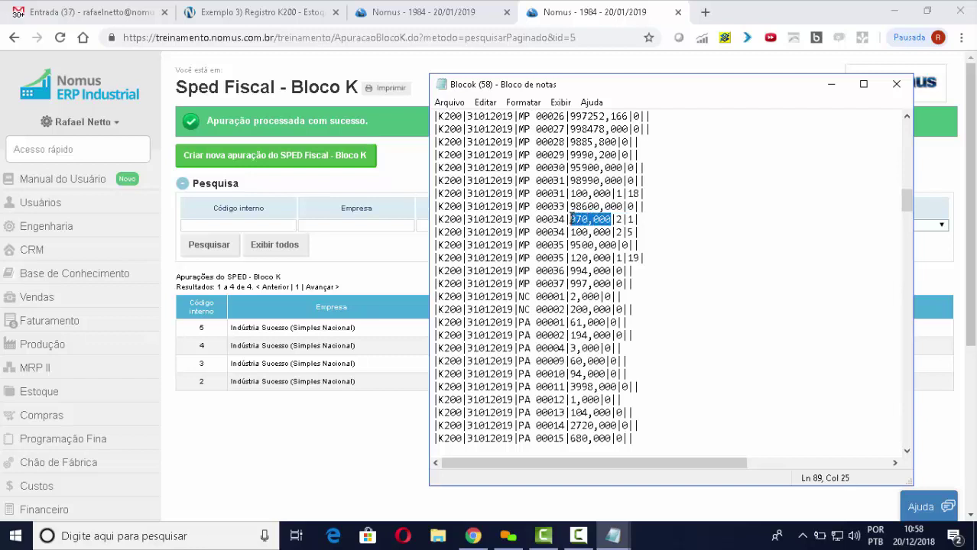
pyautogui.click(619, 219)
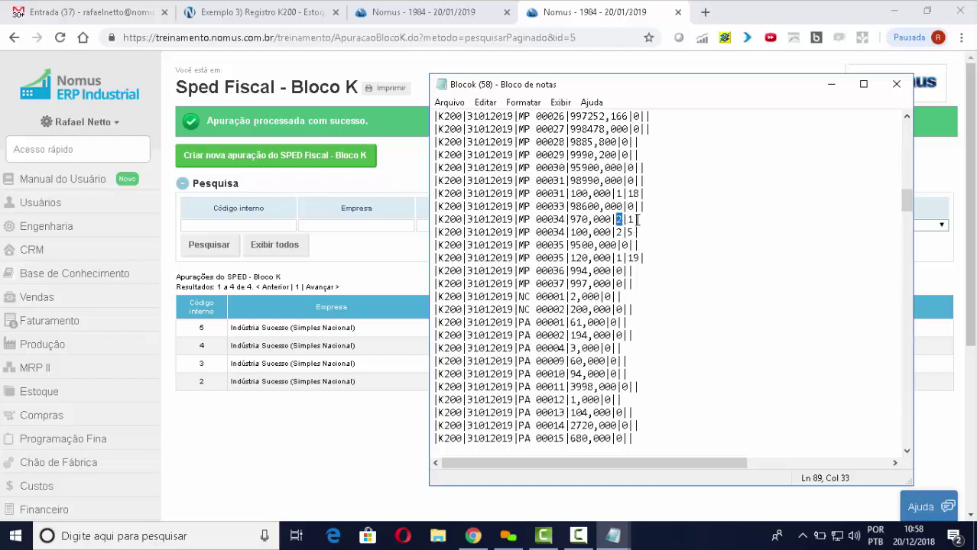
pyautogui.moveTo(637, 219); pyautogui.dragTo(629, 219)
# Step: Compare the K200 records of MP 00034 with its per-customer balances in the stock query
pyautogui.click(447, 14)
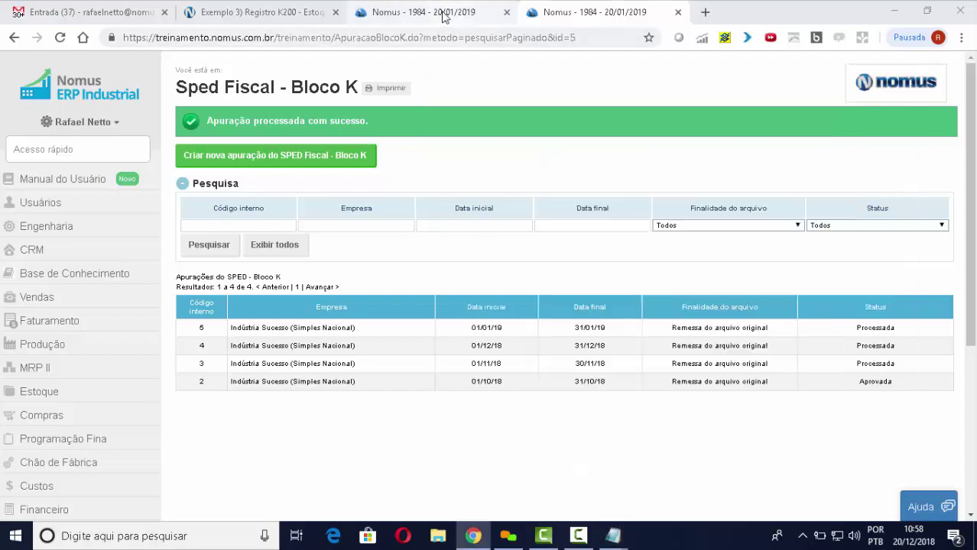
pyautogui.moveTo(614, 535)
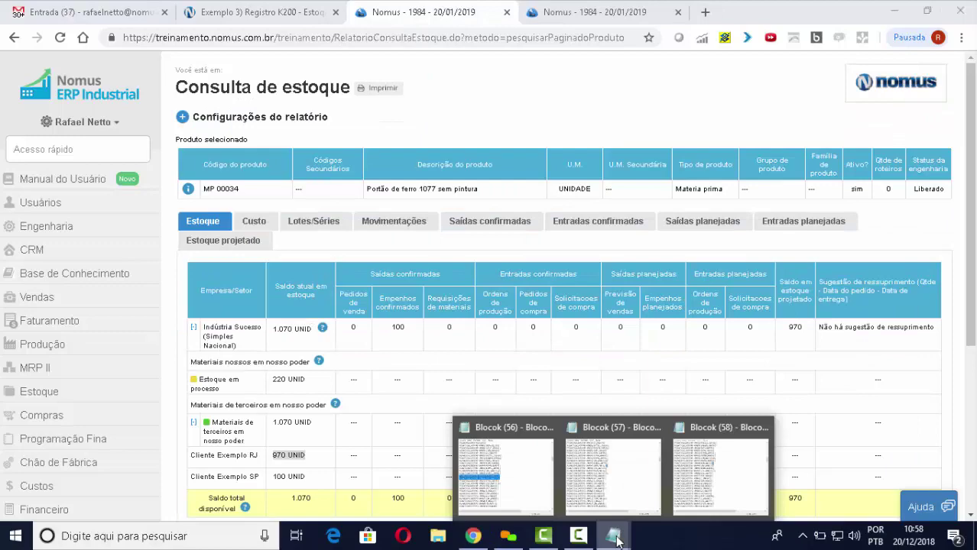
pyautogui.click(729, 486)
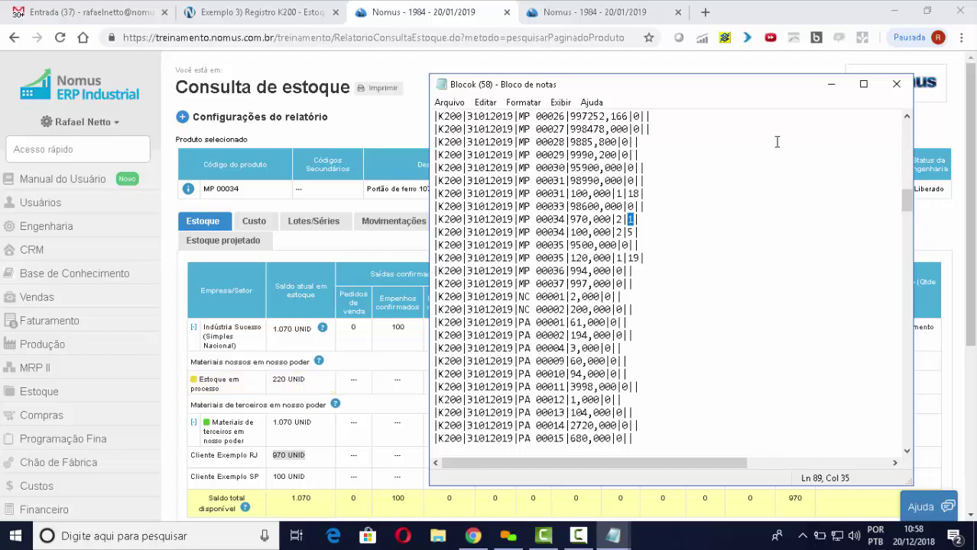
pyautogui.click(830, 85)
# Step: Read the guide's step 9 on reporting the production and closing the order
pyautogui.click(286, 13)
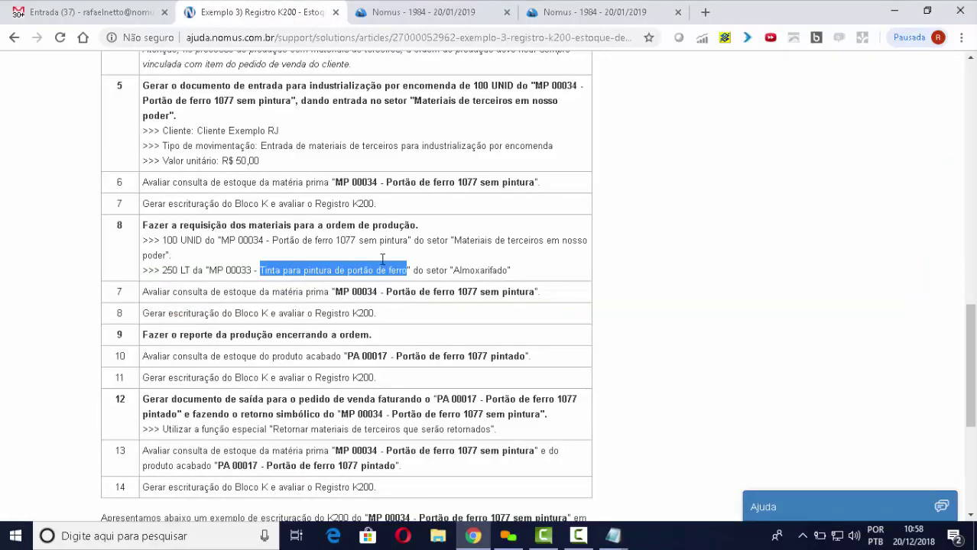
pyautogui.scroll(-1, 431, 277)
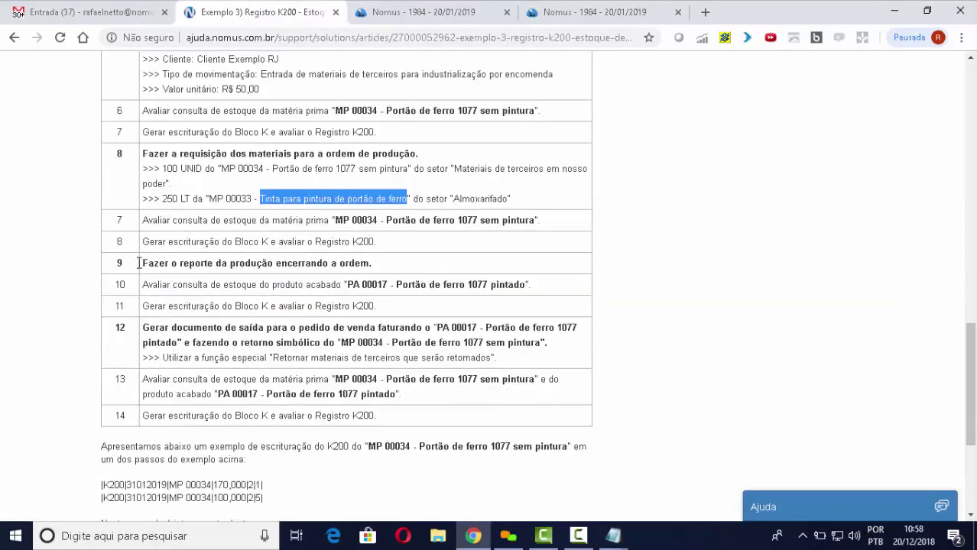
pyautogui.moveTo(390, 269); pyautogui.dragTo(143, 269)
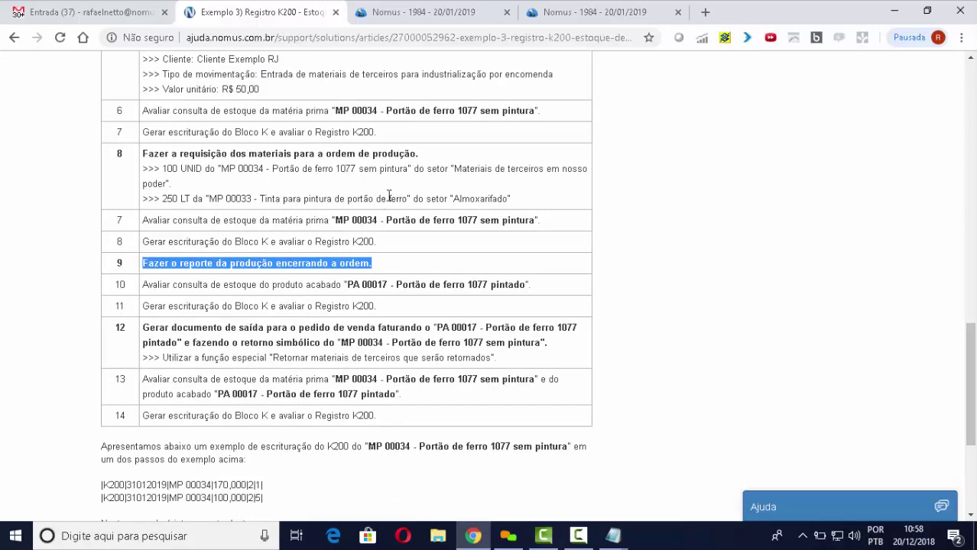
# Step: Open the Ordens list to locate the PA 00017 production order
pyautogui.click(447, 13)
pyautogui.click(115, 155)
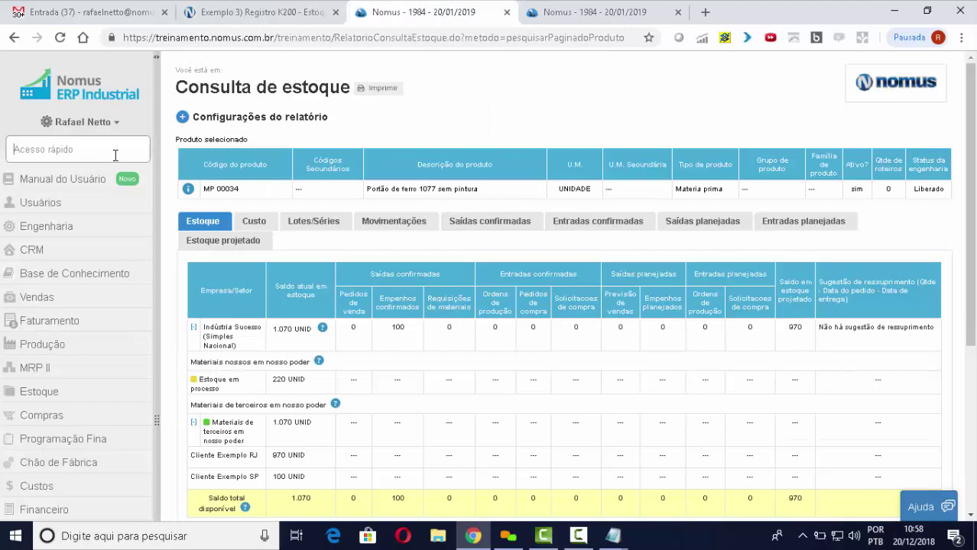
pyautogui.write('Ordens')
pyautogui.press('Return')
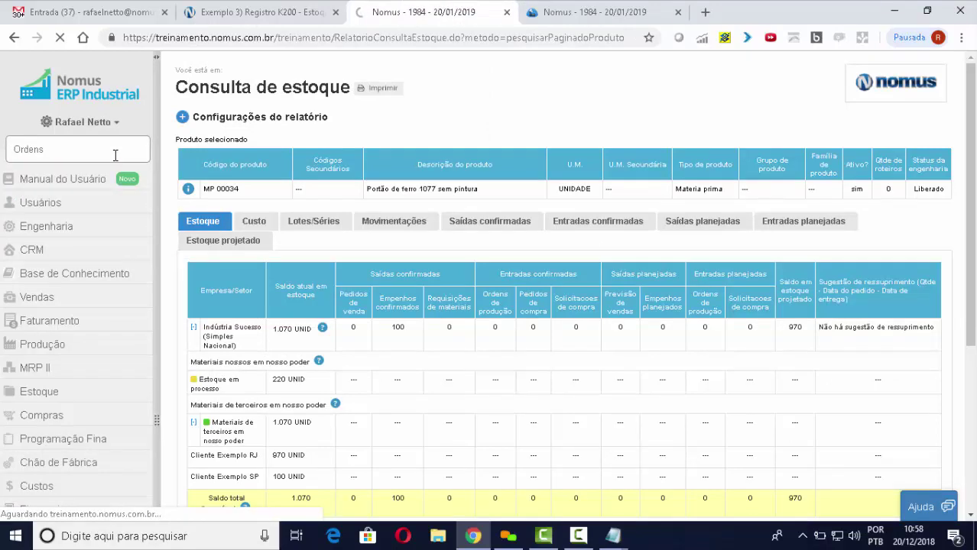
pyautogui.click(293, 13)
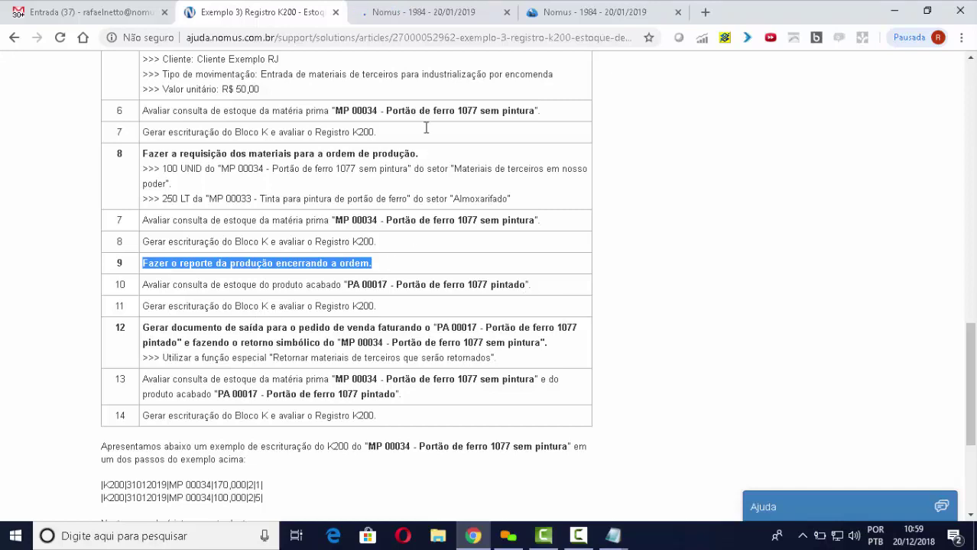
pyautogui.click(441, 17)
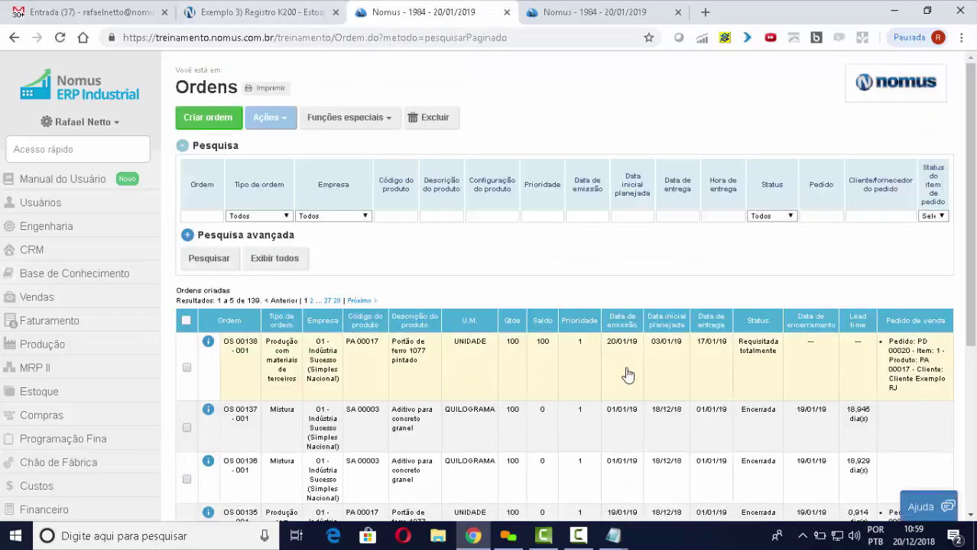
# Step: Open the production reports of the fully requisitioned PA 00017 order
pyautogui.click(363, 360)
pyautogui.scroll(-3, 429, 340)
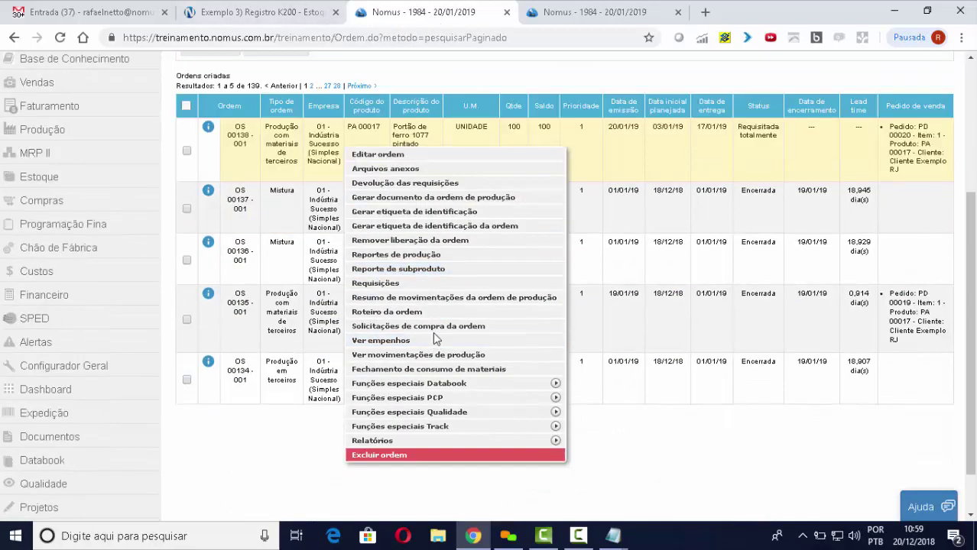
pyautogui.click(412, 257)
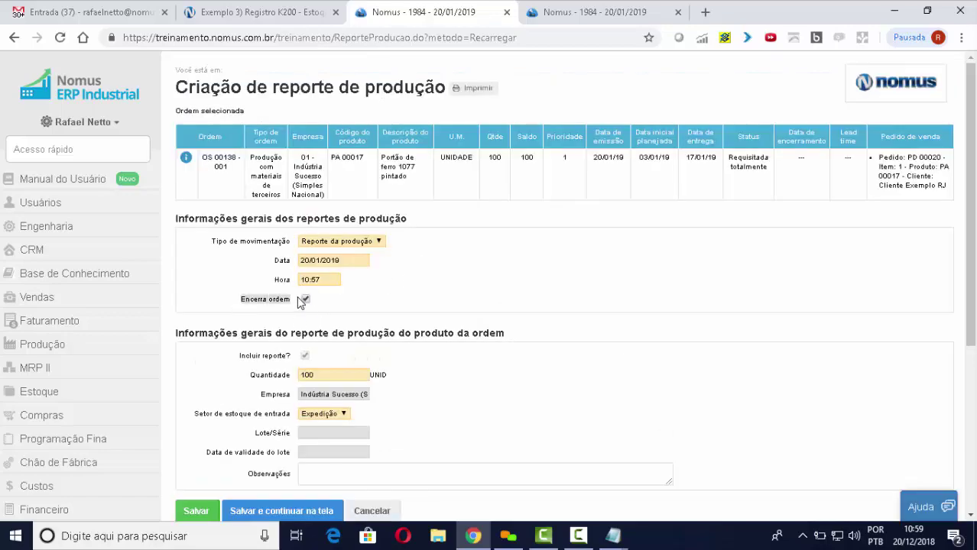
# Step: Save the production report for 100 UNID of PA 00017 into Expedição with Encerra ordem enabled, reviewing the MP 00034 cost before confirming the movements
pyautogui.scroll(-1, 431, 365)
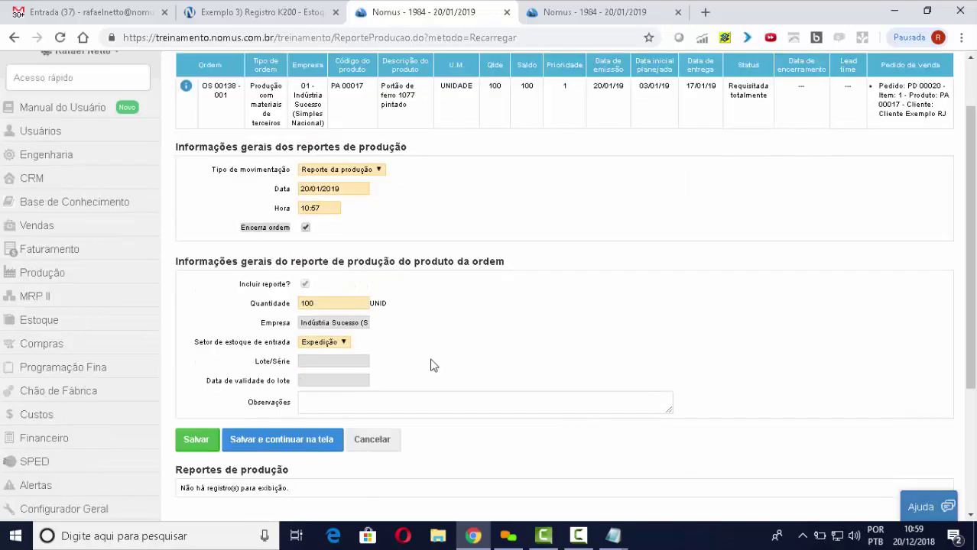
pyautogui.click(196, 440)
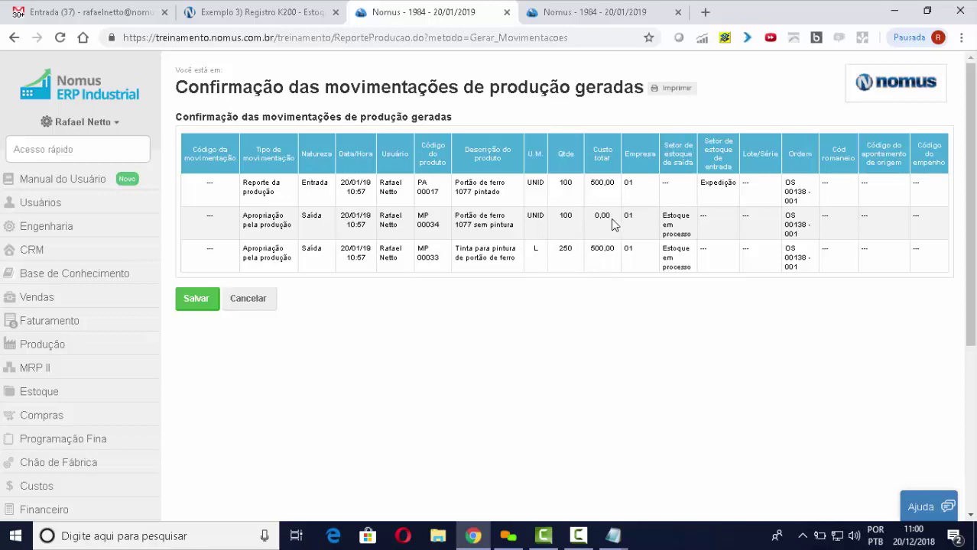
pyautogui.moveTo(610, 214); pyautogui.dragTo(596, 217)
pyautogui.click(197, 299)
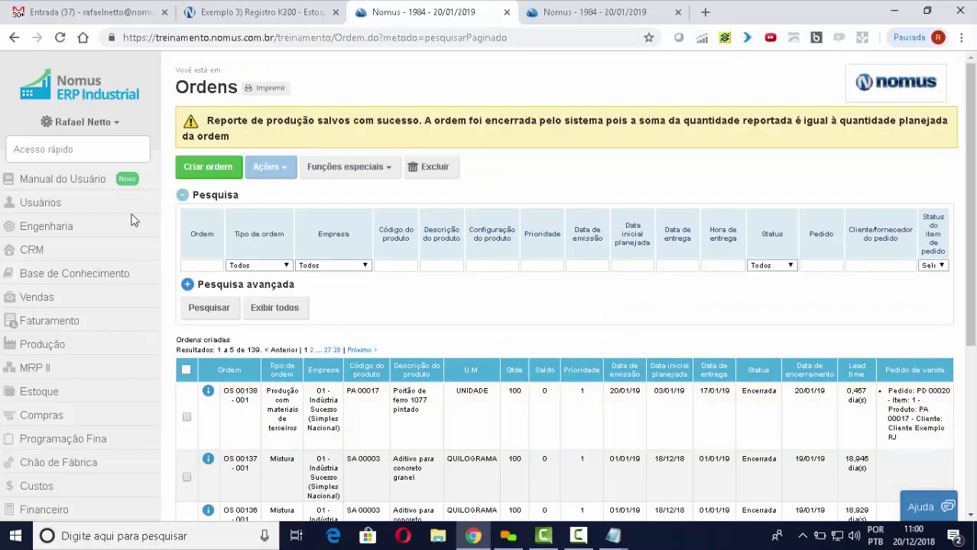
# Step: Look up PA 00017 - Portão de ferro 1077 pintado in Consulta de estoque and expand its company stock by sector
pyautogui.click(95, 144)
pyautogui.write('Cons')
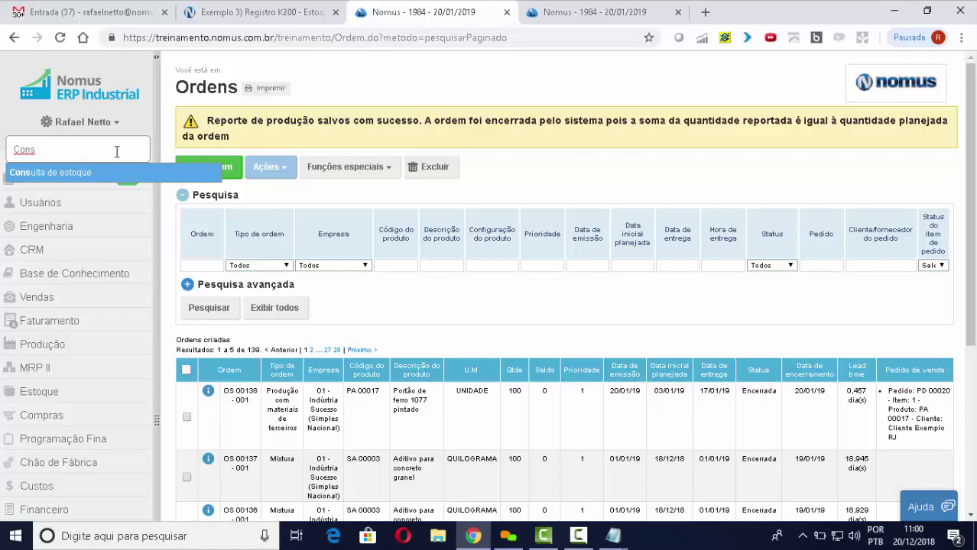
pyautogui.press('Return')
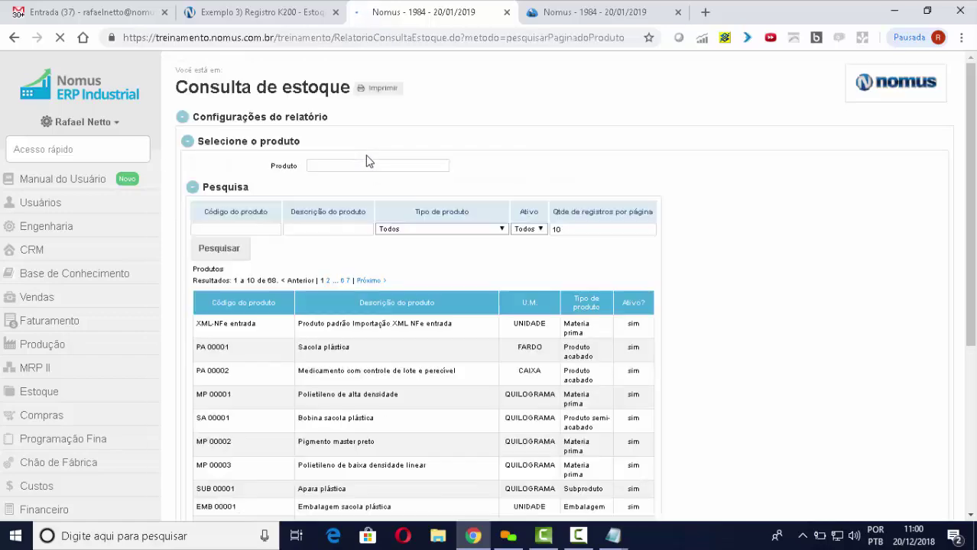
pyautogui.click(367, 162)
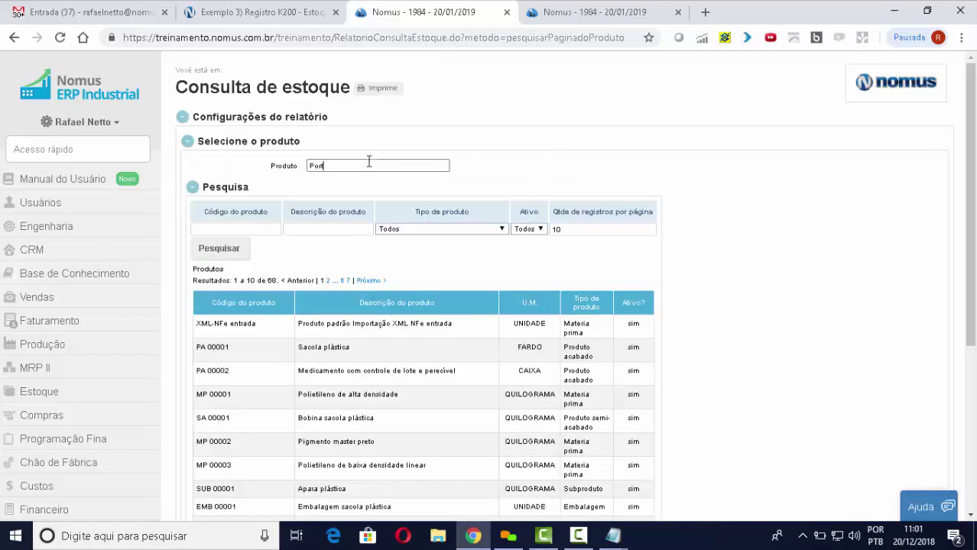
pyautogui.write('Portão')
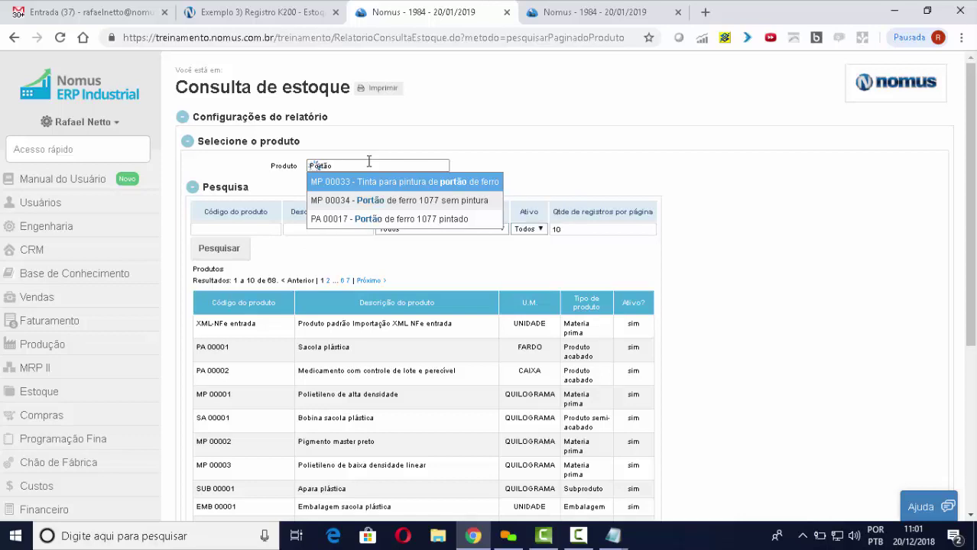
pyautogui.press('Down')
pyautogui.press('Down')
pyautogui.press('Return')
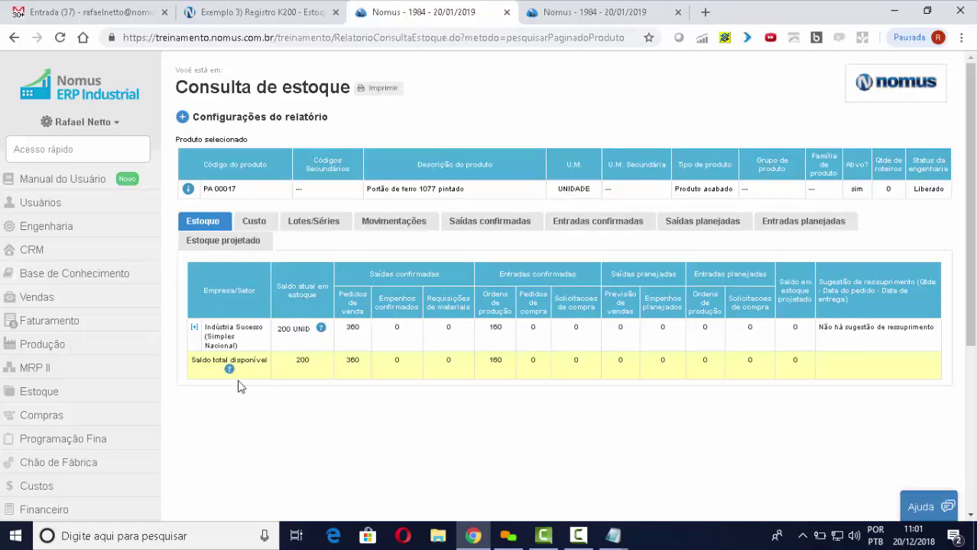
pyautogui.click(194, 328)
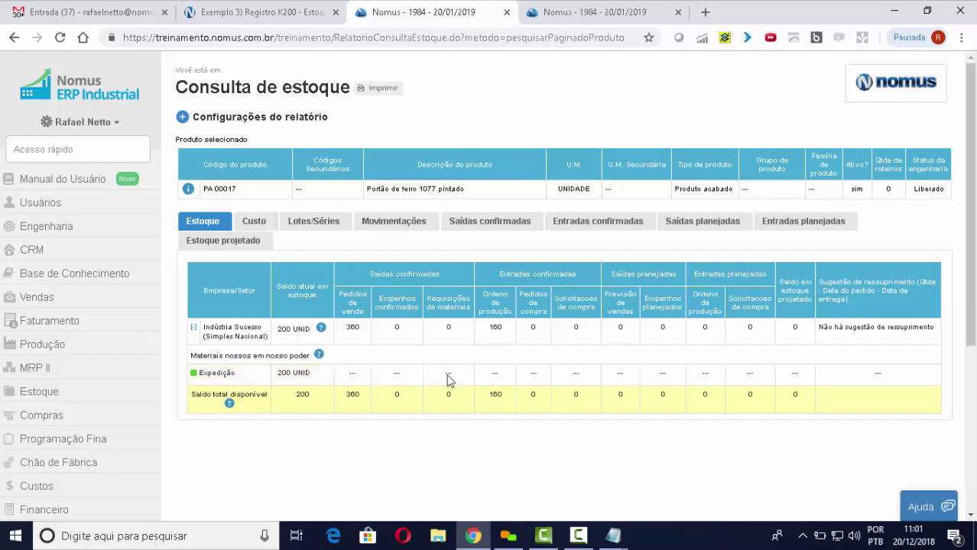
# Step: Examine the quantity and stock-type indicator in the PA 00017 K200 line of the earlier Blocok (58) file
pyautogui.moveTo(627, 544)
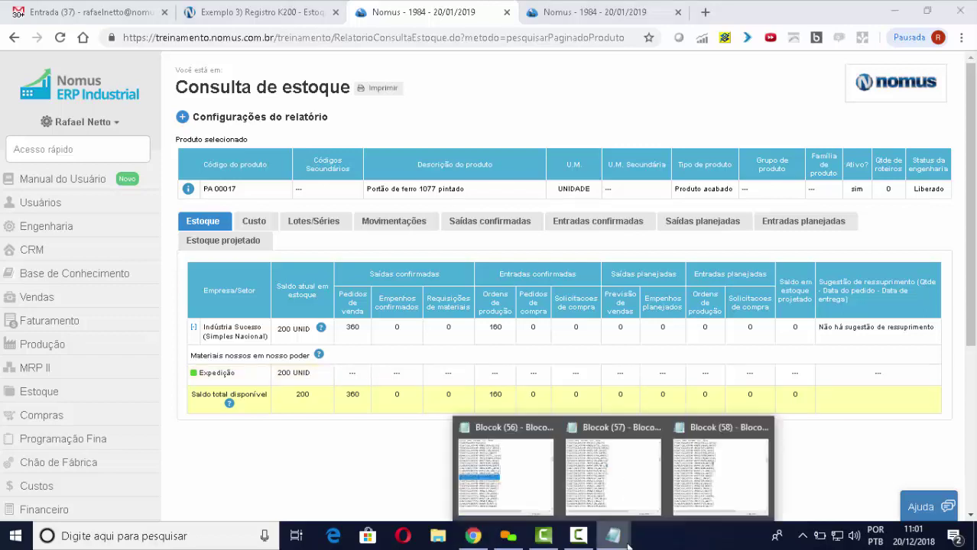
pyautogui.click(736, 484)
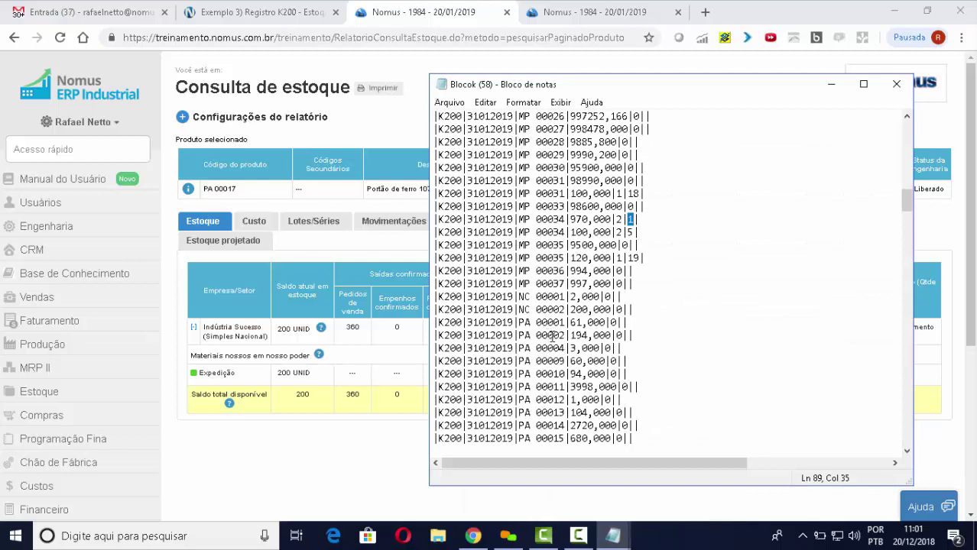
pyautogui.scroll(-1, 607, 361)
pyautogui.moveTo(633, 426); pyautogui.dragTo(432, 425)
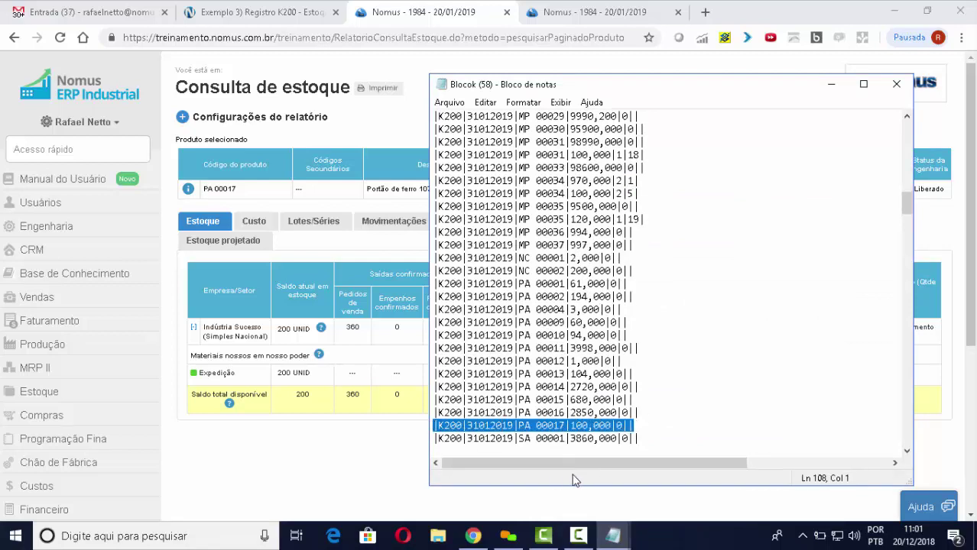
pyautogui.click(601, 426)
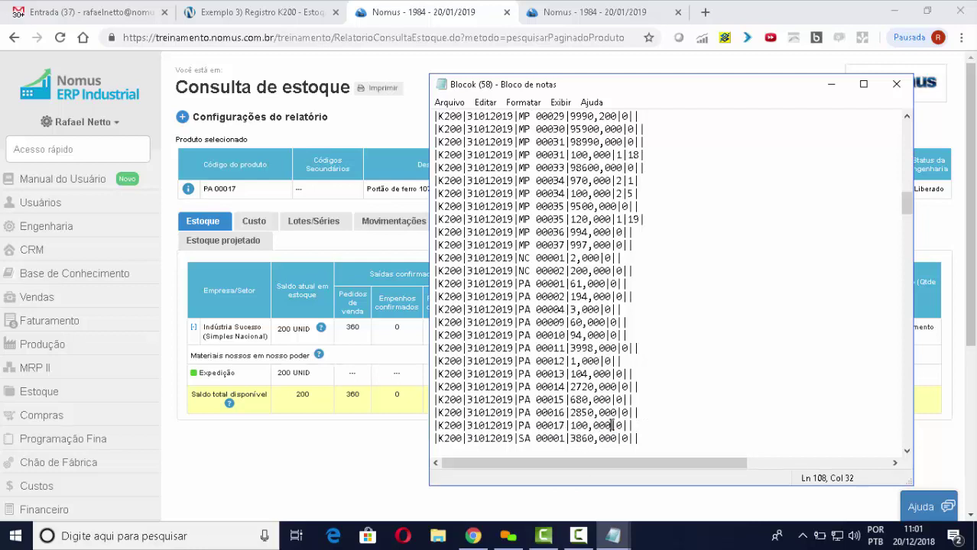
pyautogui.moveTo(611, 425); pyautogui.dragTo(579, 425)
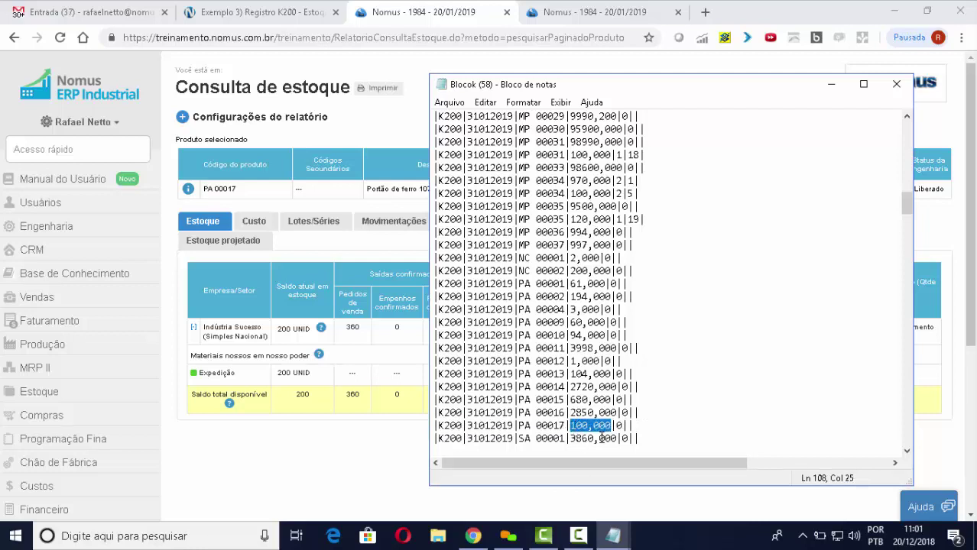
pyautogui.click(624, 426)
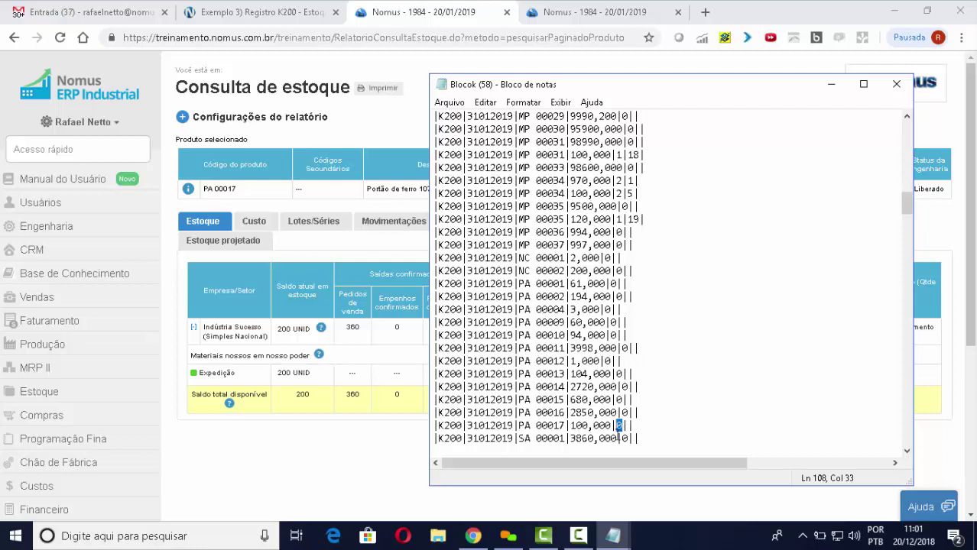
pyautogui.moveTo(611, 426); pyautogui.dragTo(570, 425)
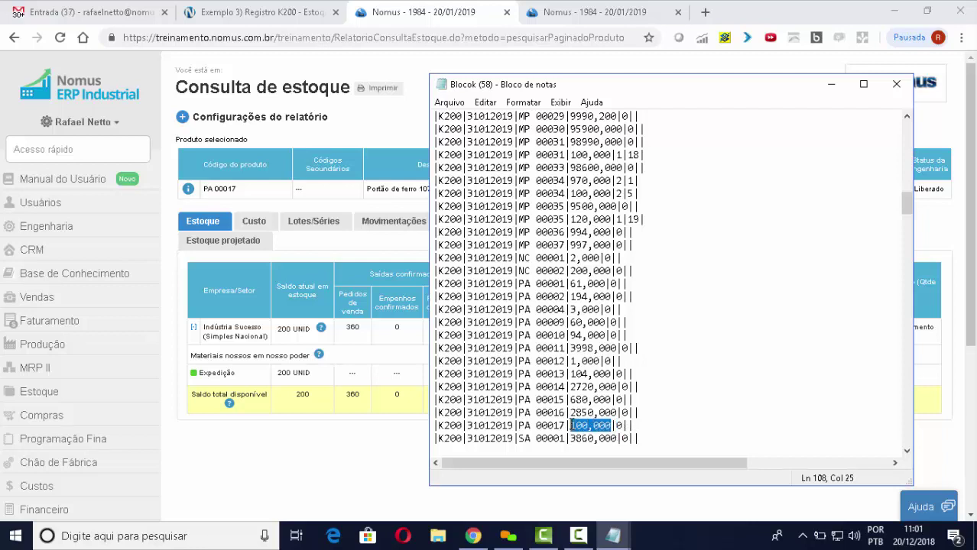
pyautogui.click(830, 84)
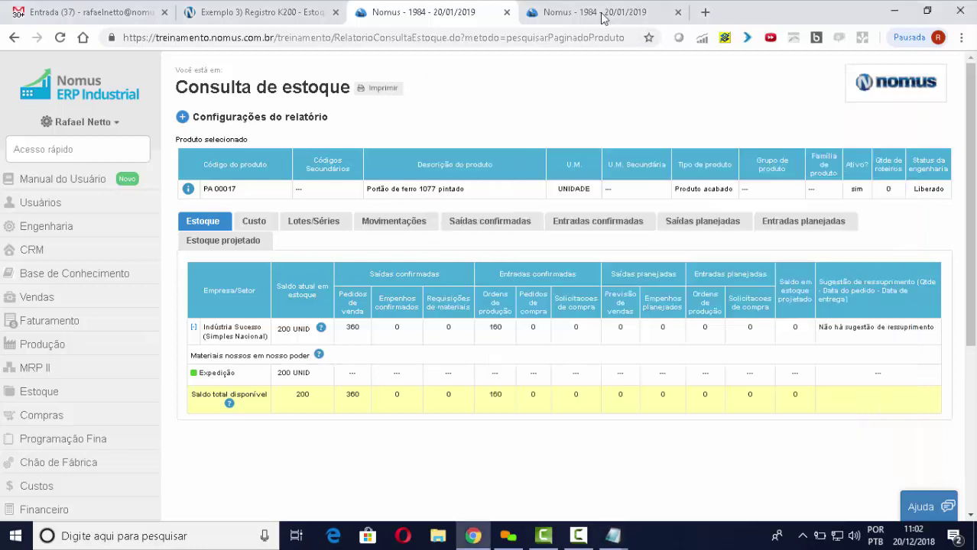
# Step: Reprocess the 01/01/19 to 31/01/19 SPED Fiscal Bloco K assessment, then download and open its file
pyautogui.click(604, 14)
pyautogui.click(522, 330)
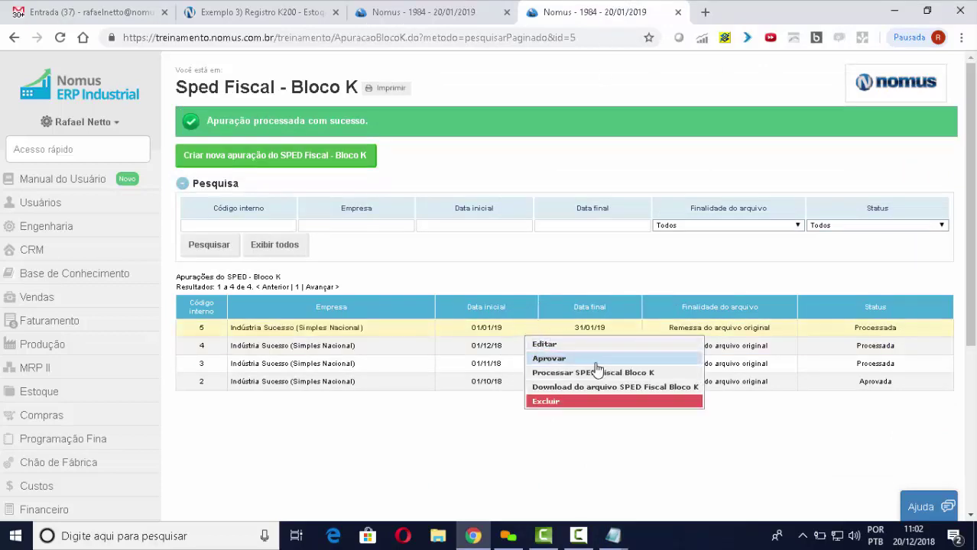
pyautogui.click(626, 371)
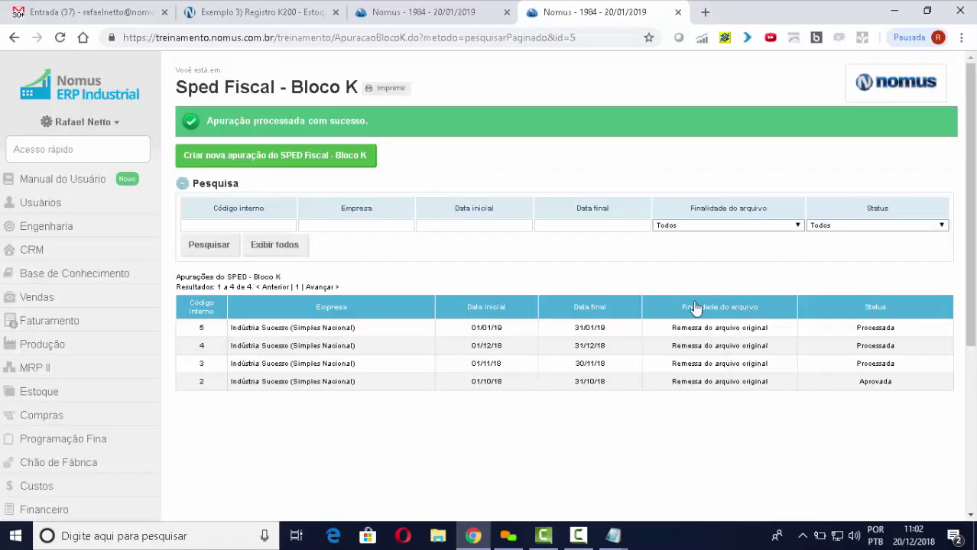
pyautogui.click(565, 329)
pyautogui.click(647, 387)
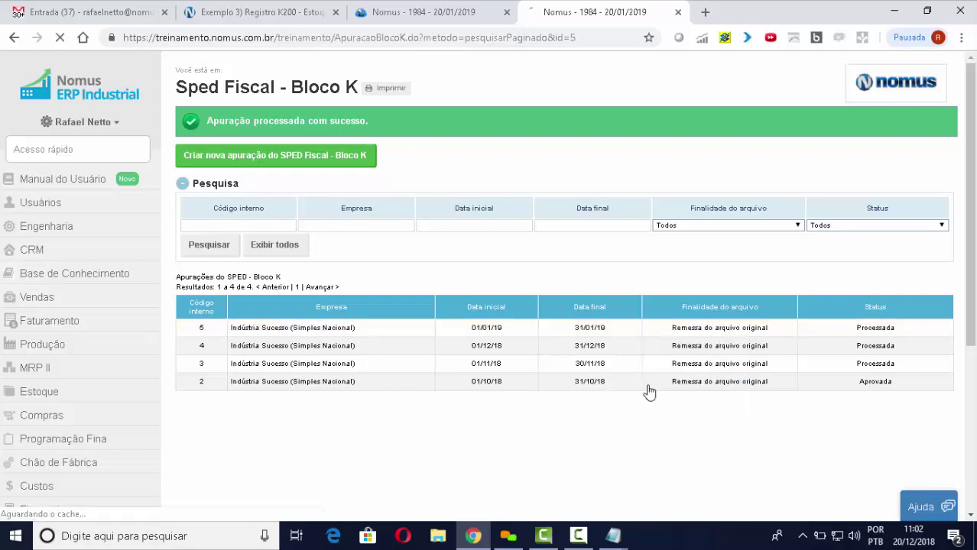
pyautogui.click(57, 504)
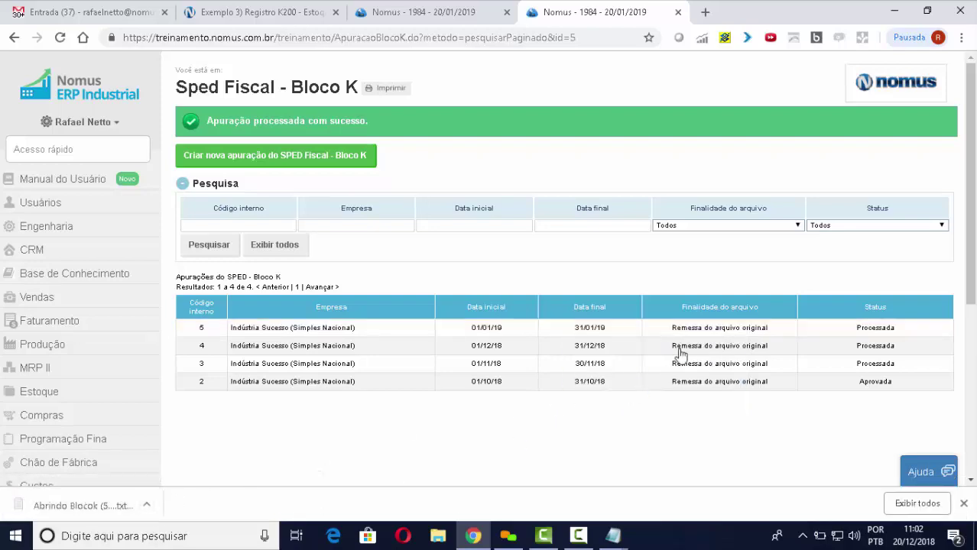
# Step: Locate the PA 00017 K200 record in the Blocok (59) file and highlight the whole line
pyautogui.scroll(-20, 669, 269)
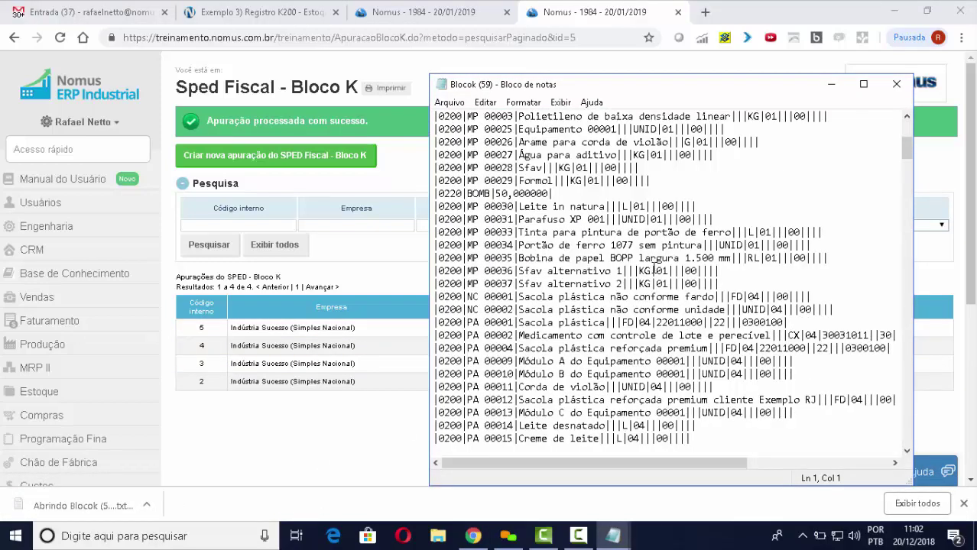
pyautogui.scroll(-6, 659, 270)
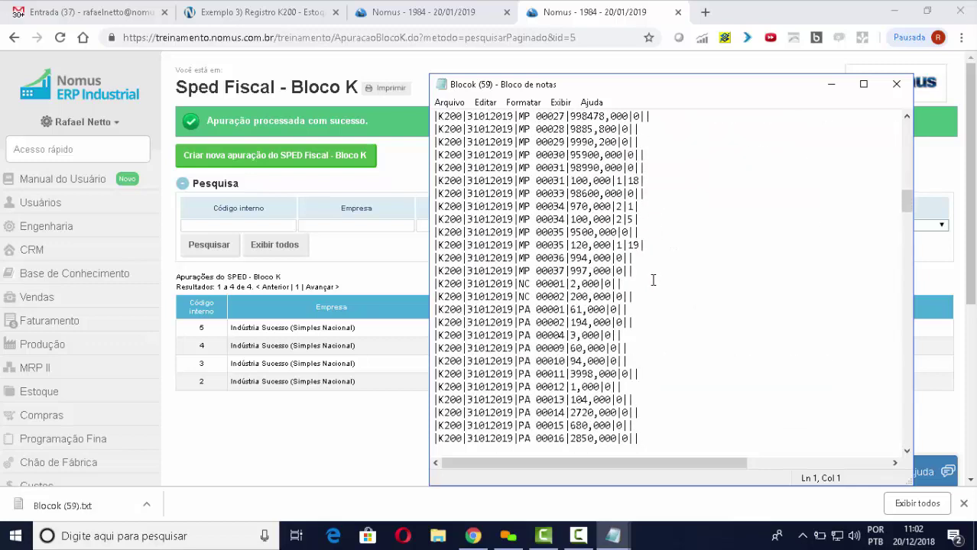
pyautogui.scroll(-2, 655, 283)
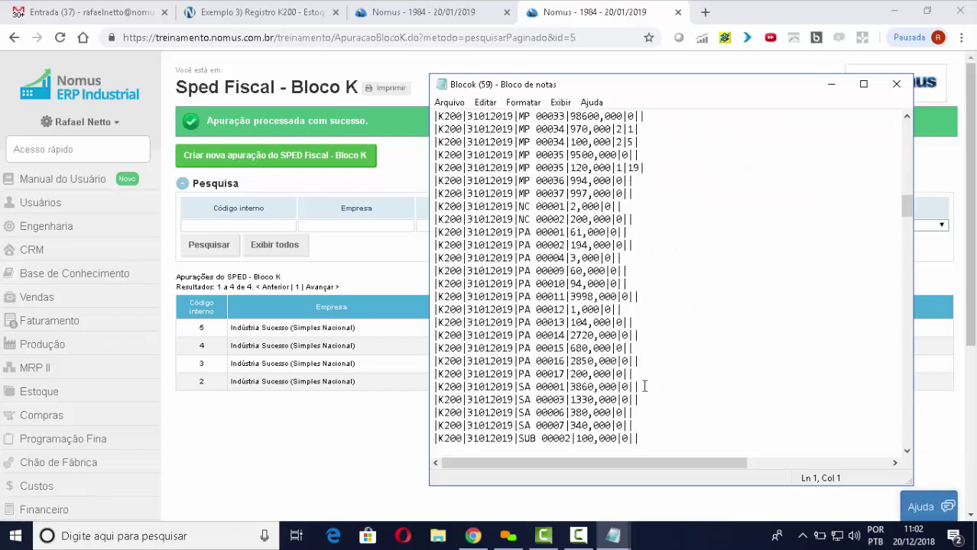
pyautogui.moveTo(634, 373); pyautogui.dragTo(434, 379)
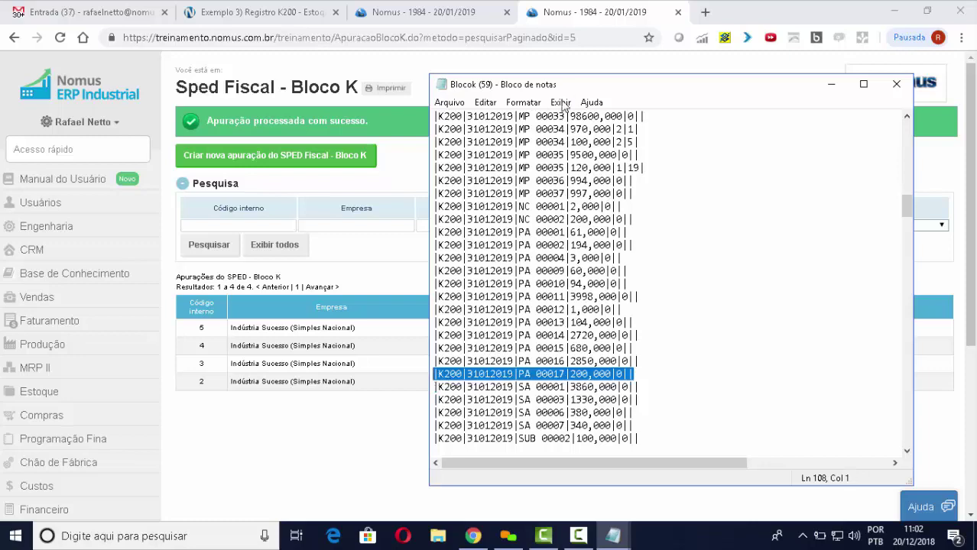
# Step: Compare the PA 00017 quantity in Blocok (59) with the Expedição balance in Consulta de estoque
pyautogui.click(453, 10)
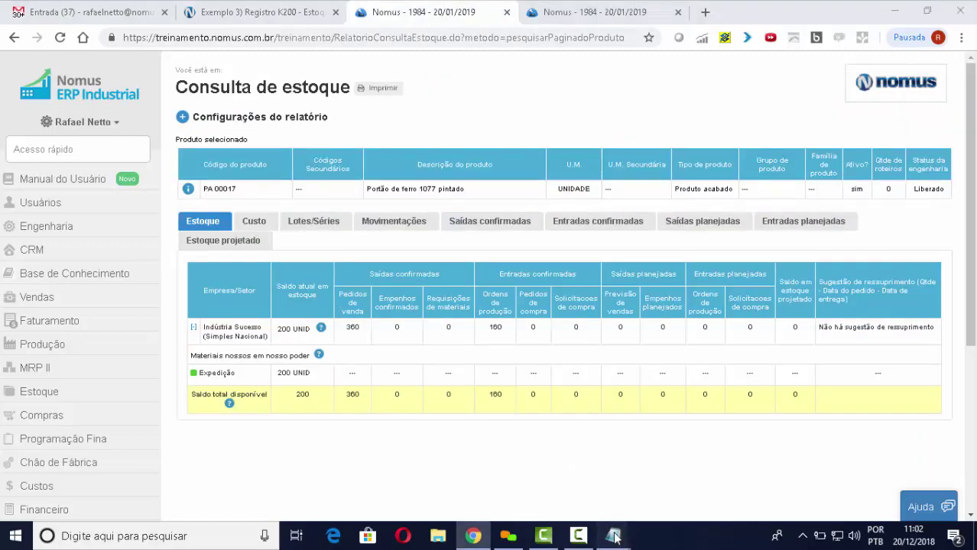
pyautogui.moveTo(613, 535)
pyautogui.click(788, 505)
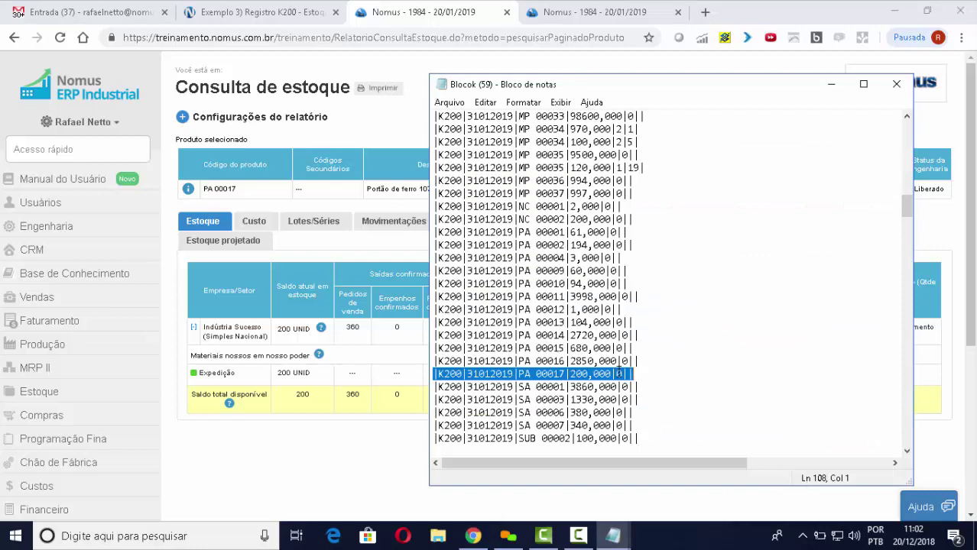
pyautogui.click(609, 374)
pyautogui.moveTo(612, 374); pyautogui.dragTo(526, 373)
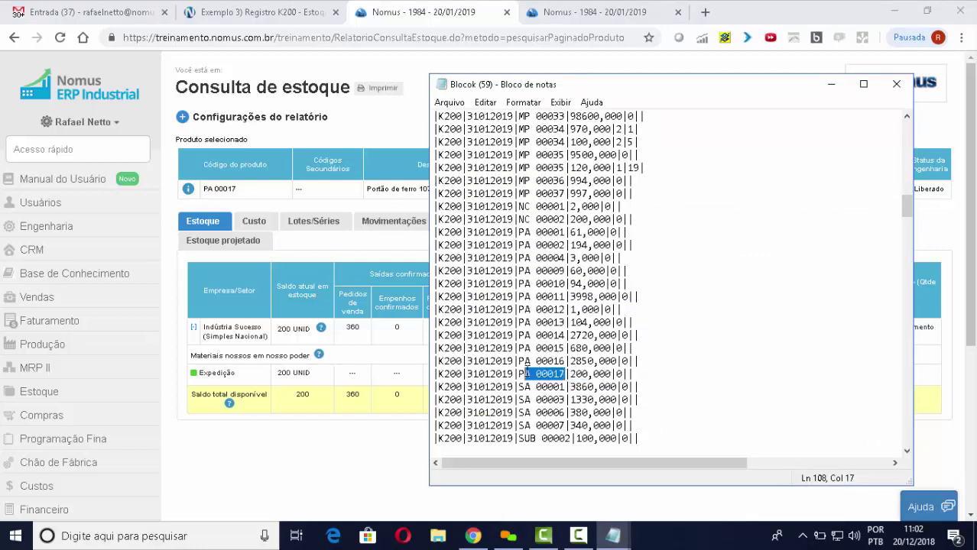
pyautogui.click(320, 379)
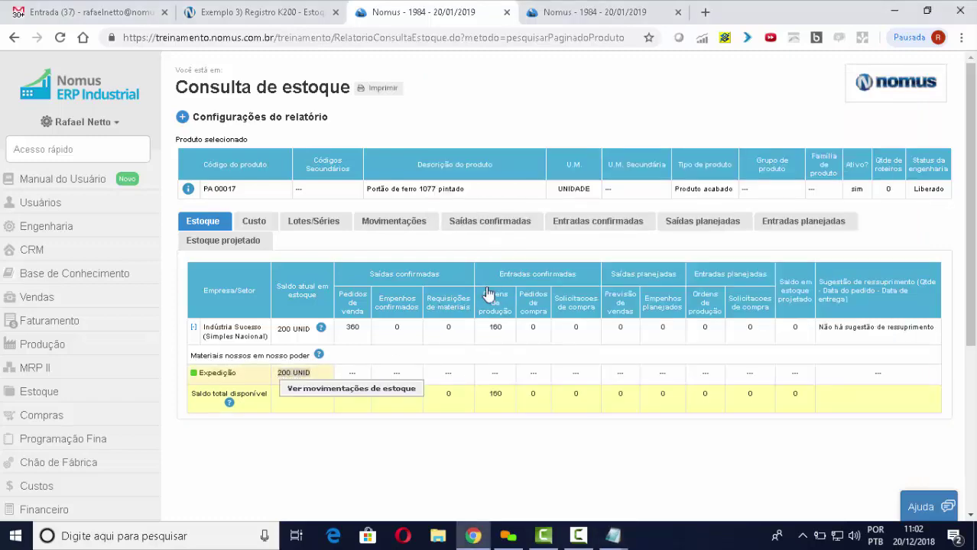
# Step: Read the guide's step 12 on generating the exit document and the symbolic return of MP 00034
pyautogui.click(243, 13)
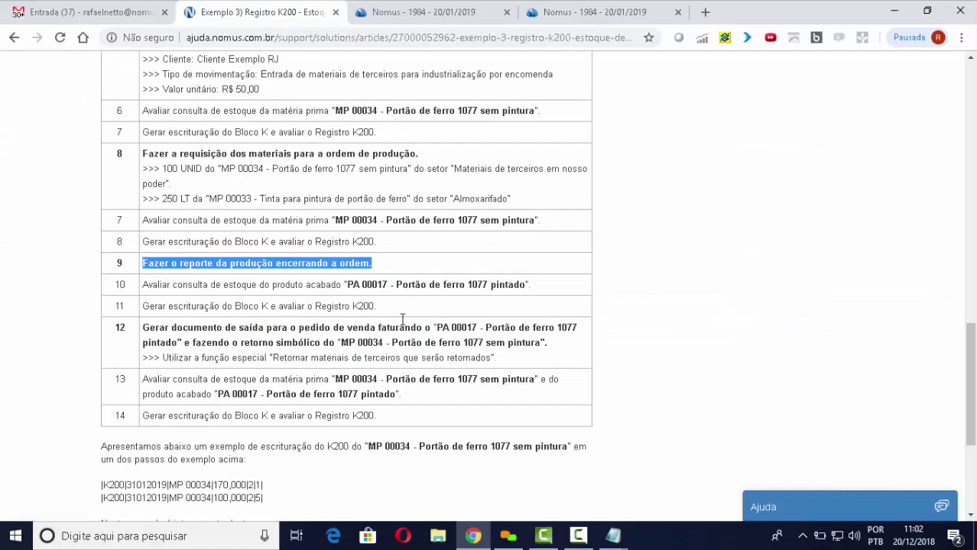
pyautogui.scroll(-1, 433, 283)
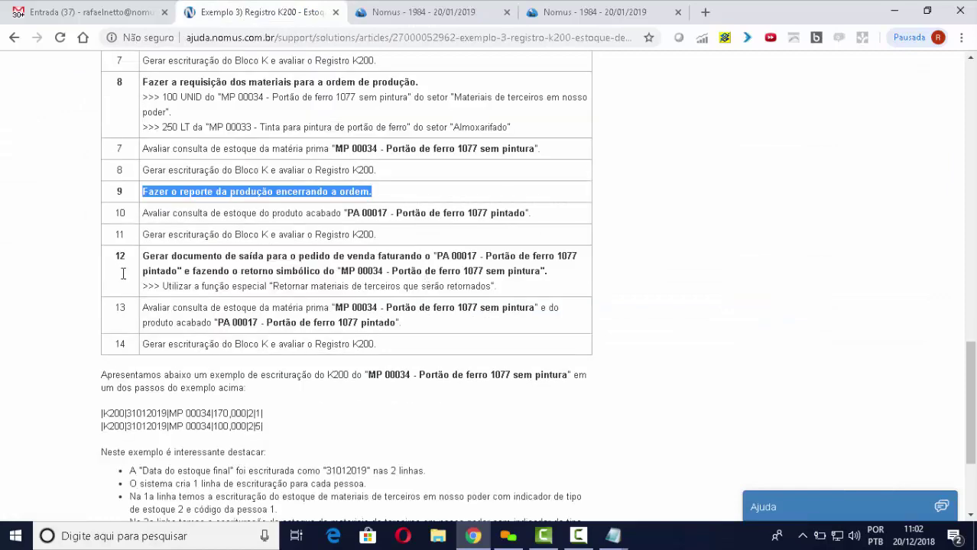
pyautogui.moveTo(128, 257); pyautogui.dragTo(114, 255)
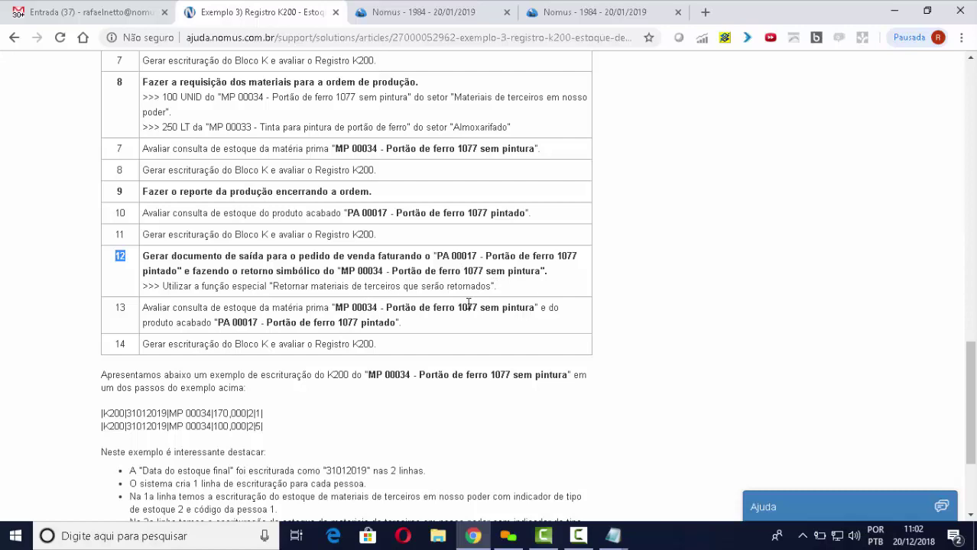
# Step: Open the Pedidos de venda list in Nomus
pyautogui.click(424, 12)
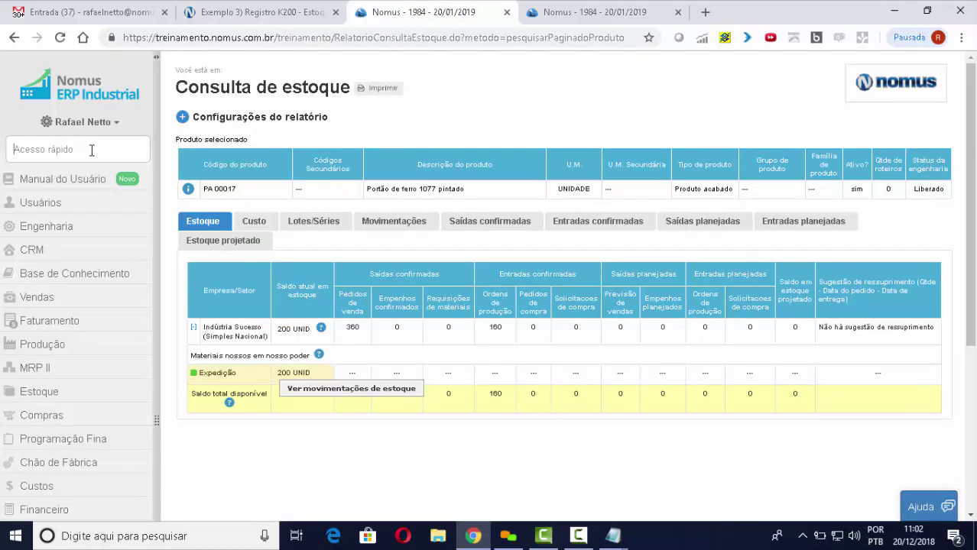
pyautogui.click(92, 150)
pyautogui.write('Pedidos')
pyautogui.press('Return')
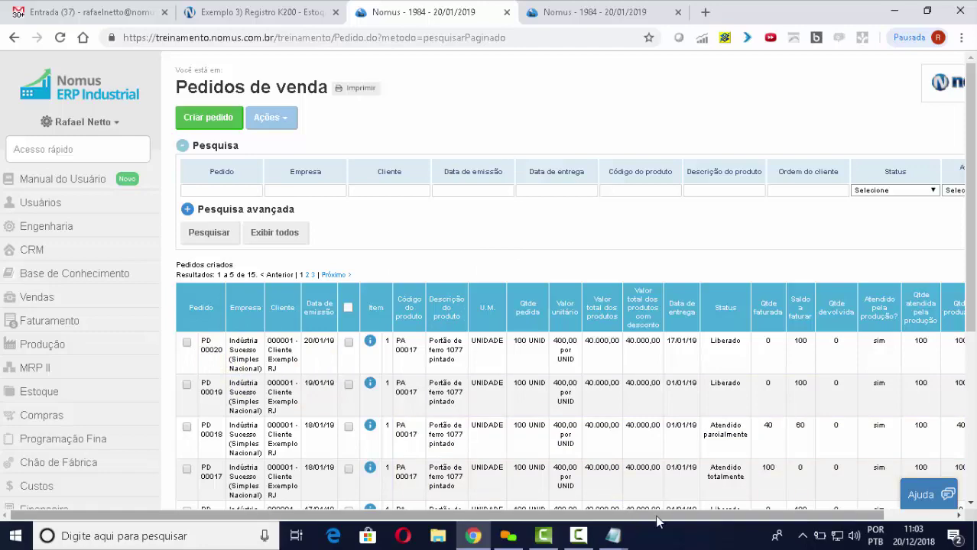
# Step: Check the produced quantity and the quantity pending invoicing on the 20/01/19 sales order for PA 00017
pyautogui.moveTo(662, 517); pyautogui.dragTo(735, 519)
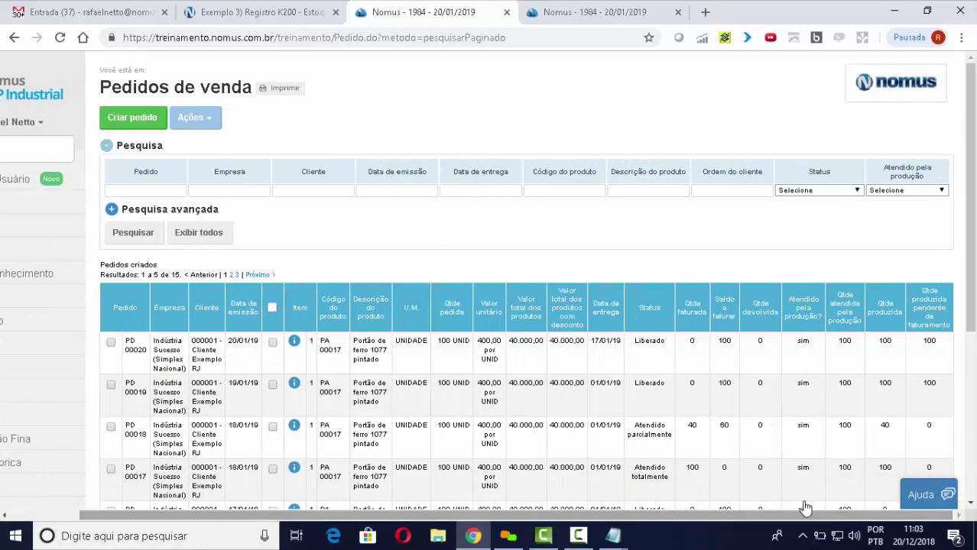
pyautogui.rightClick(880, 347)
pyautogui.click(886, 275)
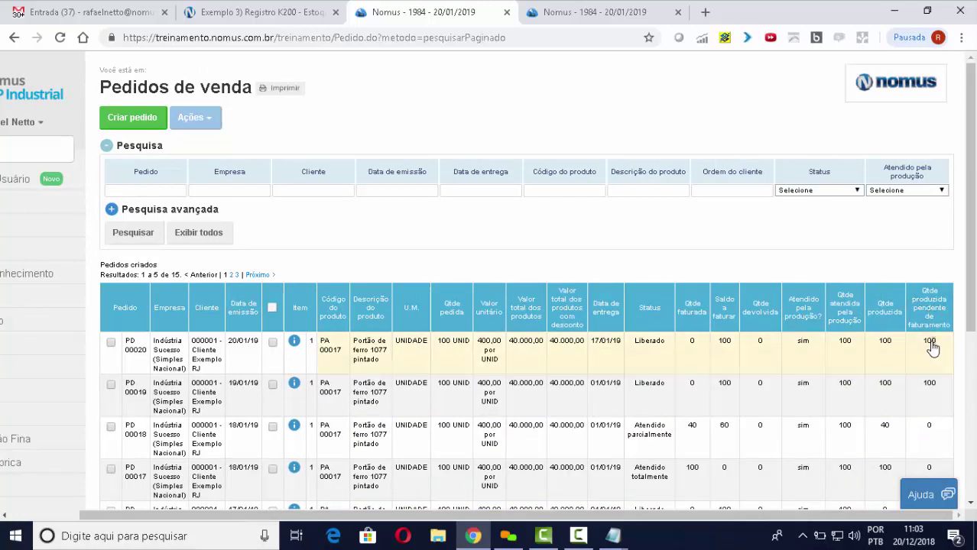
pyautogui.rightClick(922, 346)
pyautogui.click(881, 267)
# Step: Generate a documento de saída from the 20/01/19 sales order for PA 00017
pyautogui.click(205, 351)
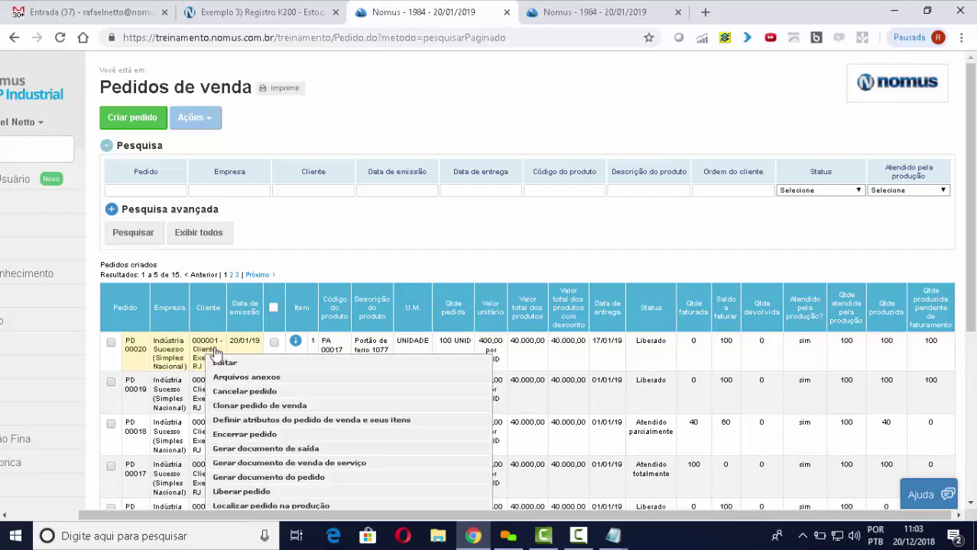
pyautogui.scroll(-1, 218, 350)
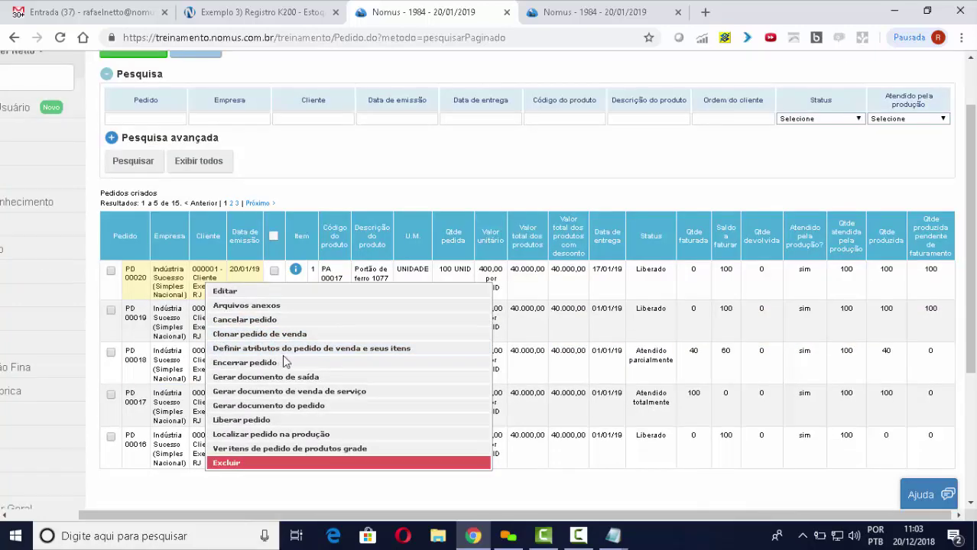
pyautogui.click(308, 377)
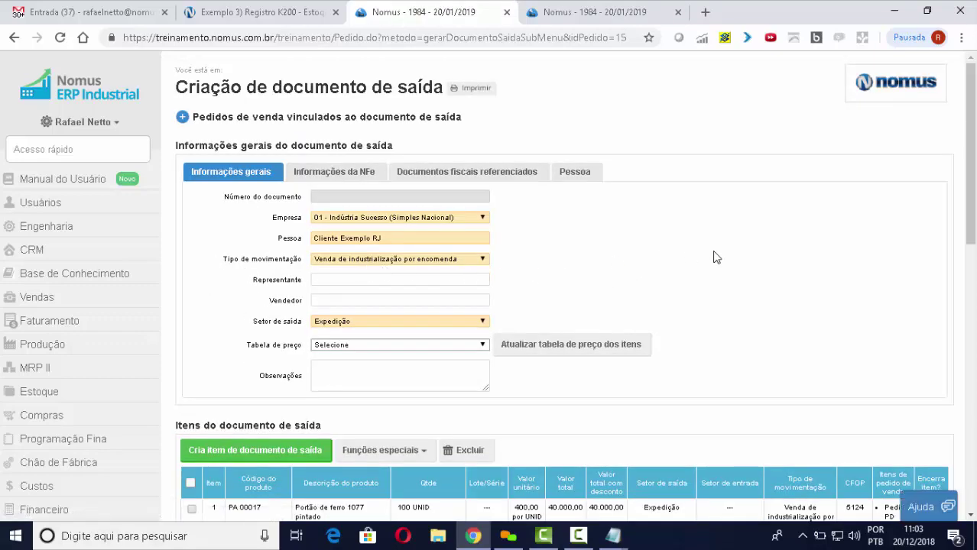
# Step: Add the symbolic return of third-party material MP 00034 from the last listed entry document, with a returned quantity of 100
pyautogui.scroll(-2, 726, 262)
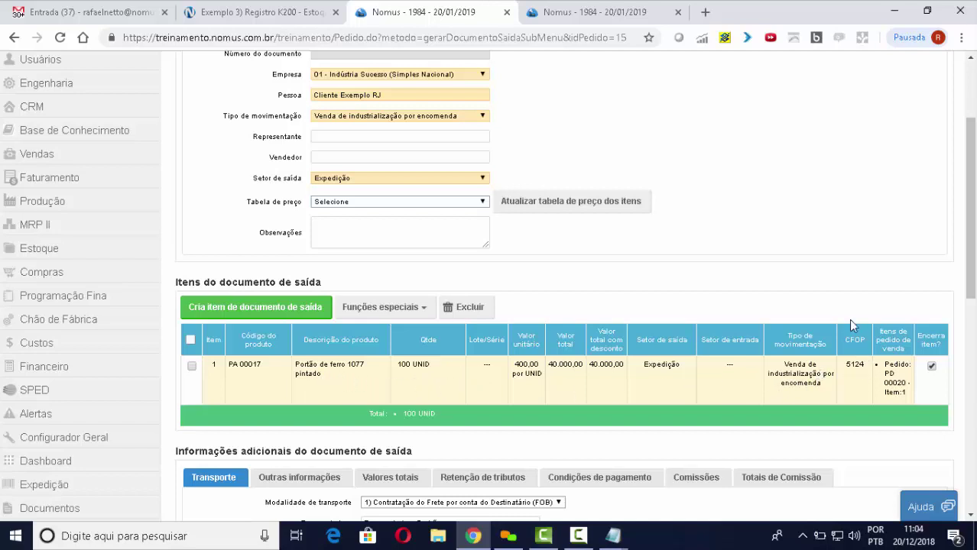
pyautogui.scroll(-1, 850, 310)
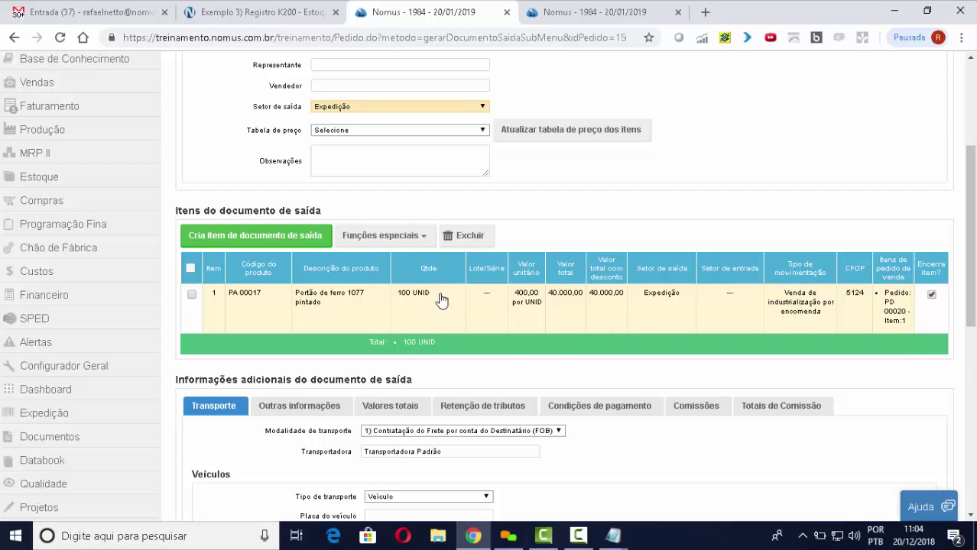
pyautogui.click(429, 241)
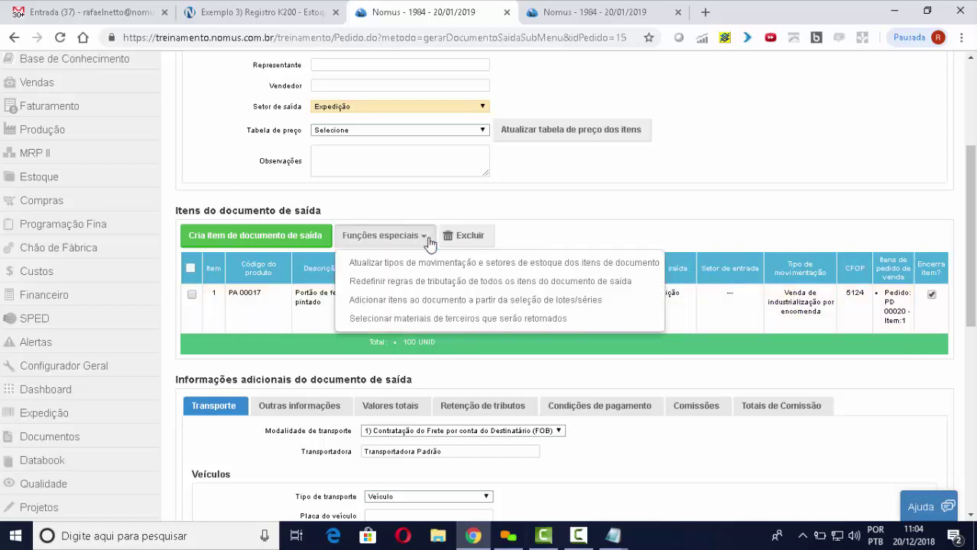
pyautogui.click(523, 319)
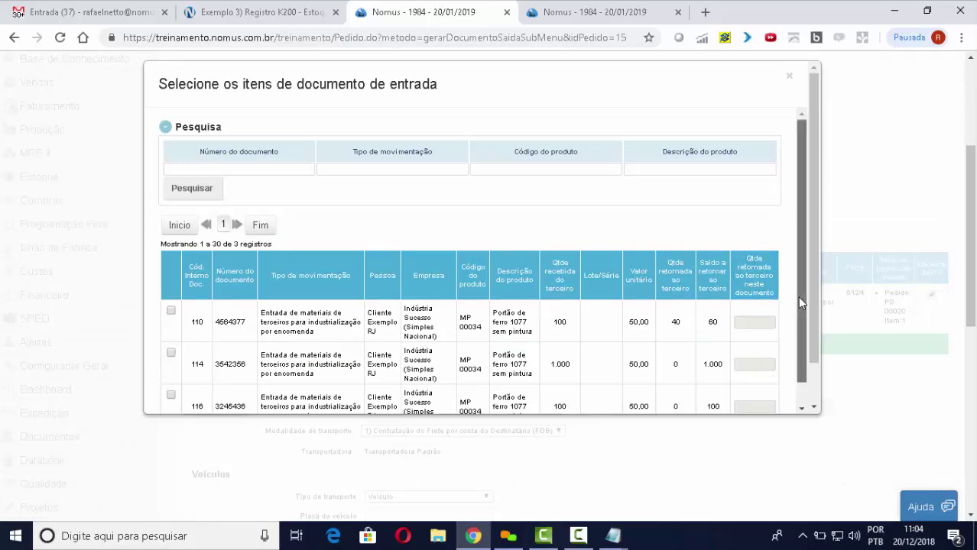
pyautogui.moveTo(797, 296); pyautogui.dragTo(803, 332)
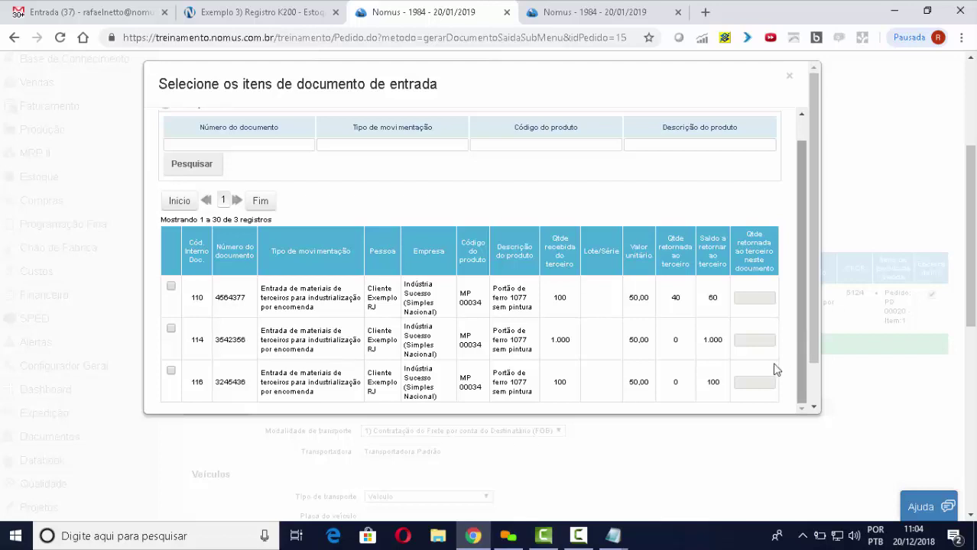
pyautogui.click(171, 372)
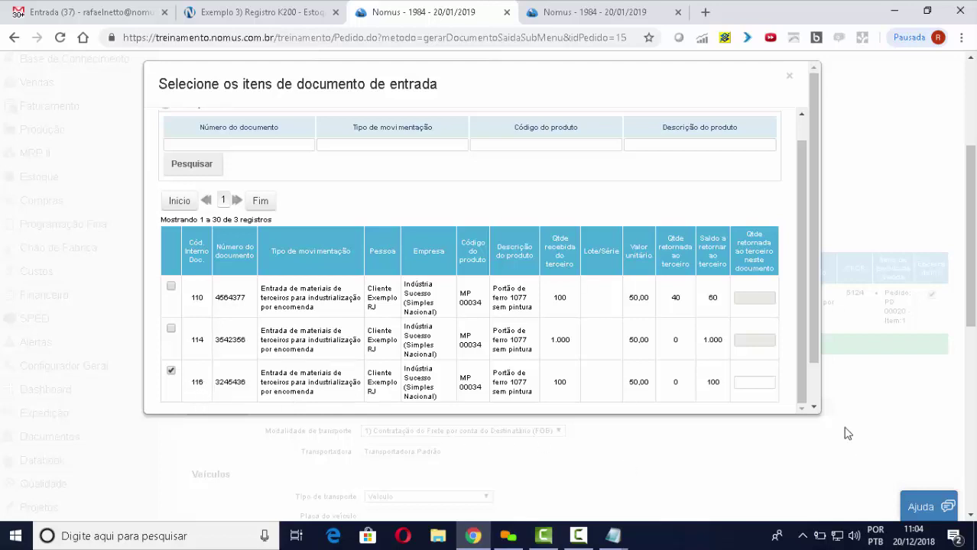
pyautogui.click(756, 383)
pyautogui.scroll(-2, 813, 353)
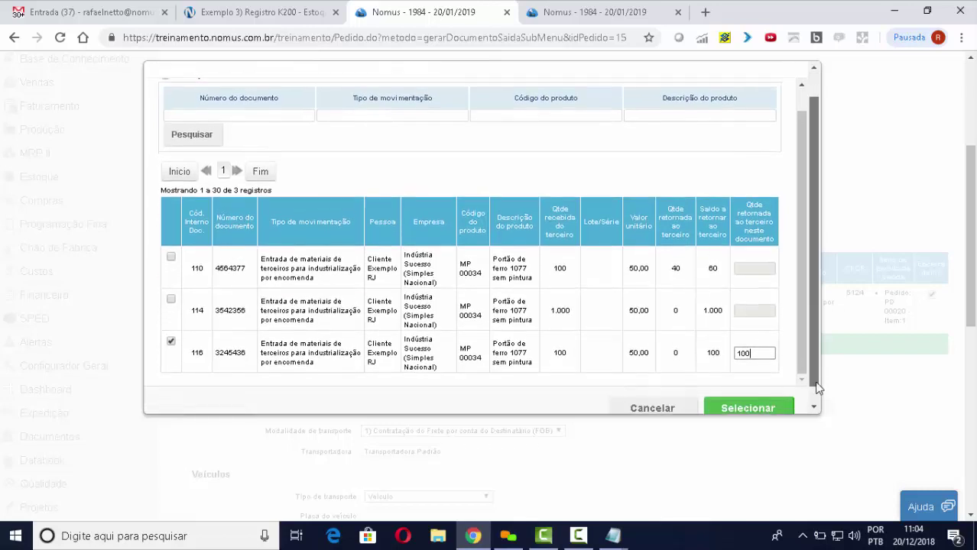
pyautogui.click(764, 393)
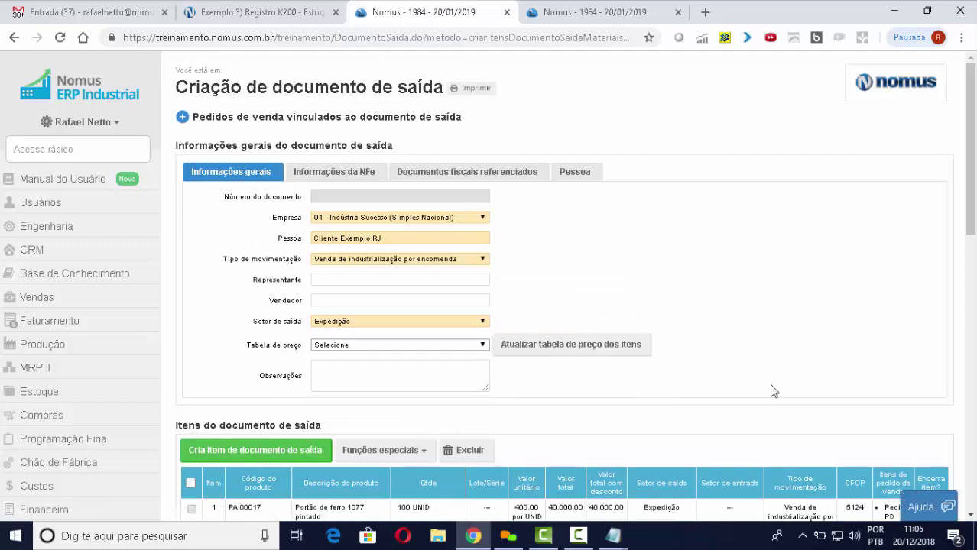
# Step: Check the MP 00034 return item's sectors, movement type and CFOP, and compare the item values with the exit document's totals
pyautogui.scroll(-2, 771, 386)
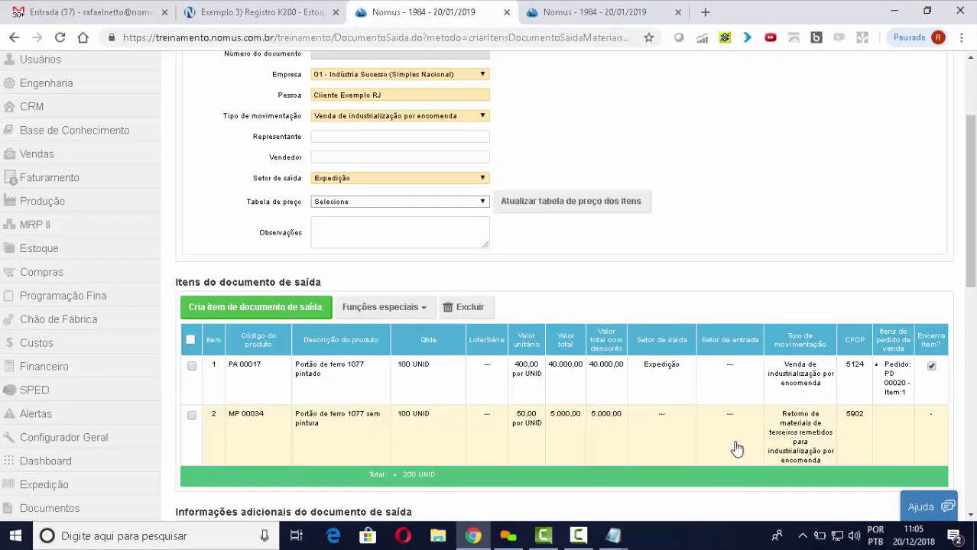
pyautogui.scroll(-1, 753, 440)
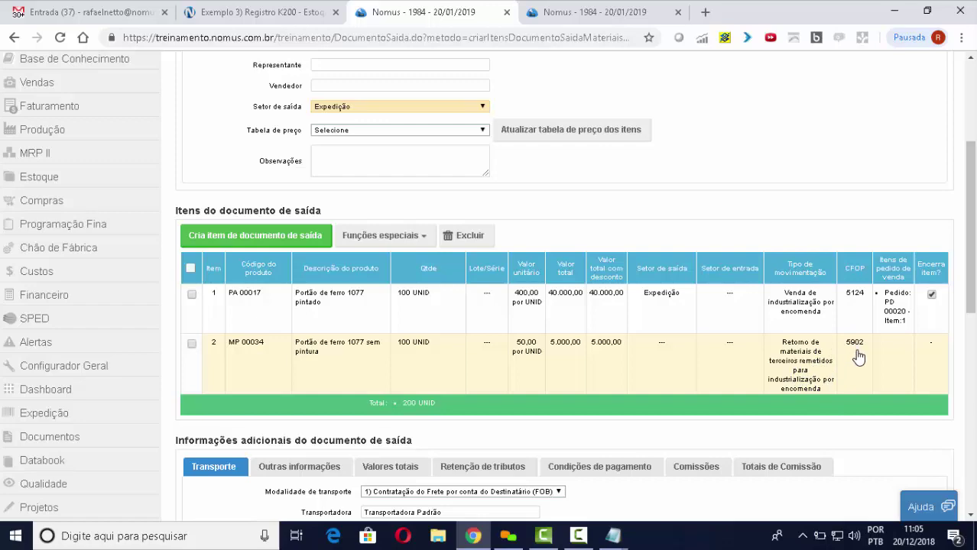
pyautogui.scroll(-2, 833, 348)
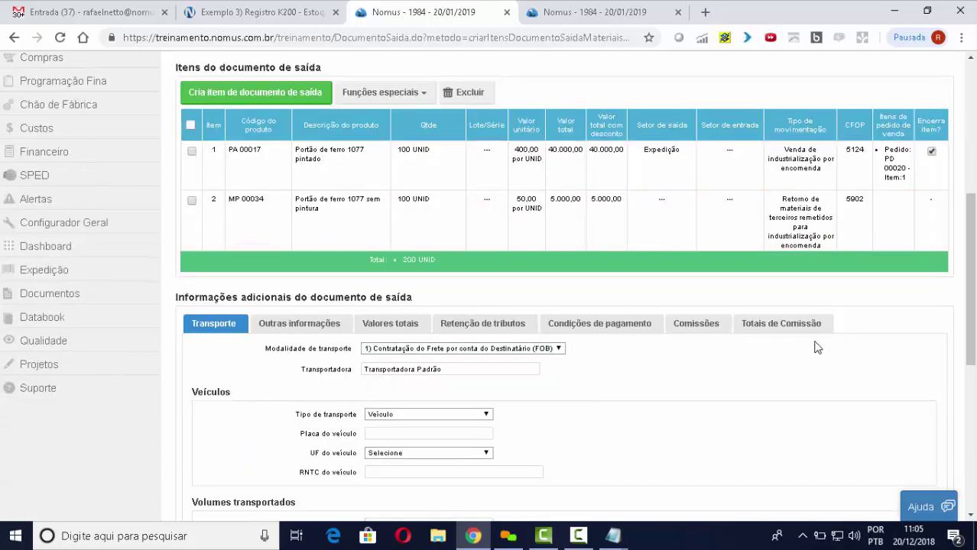
pyautogui.click(408, 326)
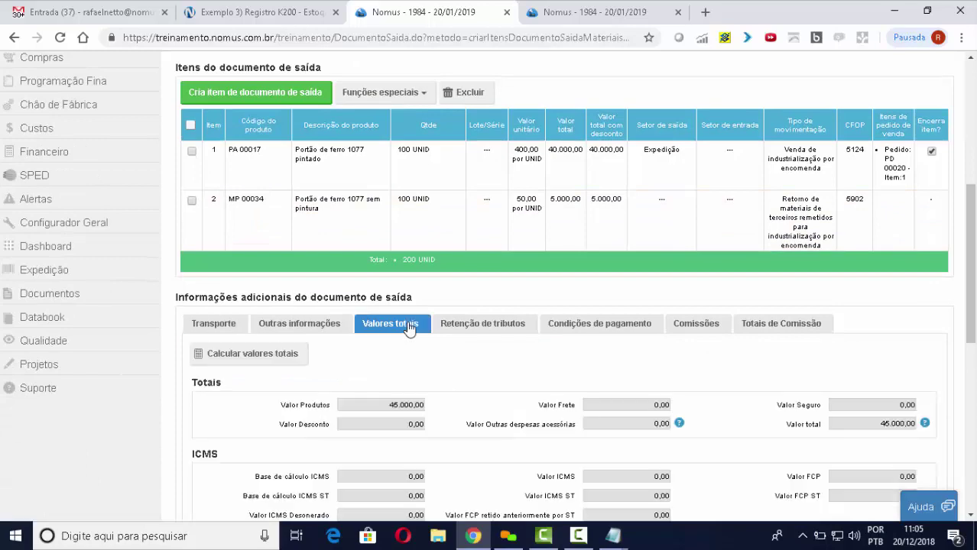
pyautogui.scroll(-1, 408, 325)
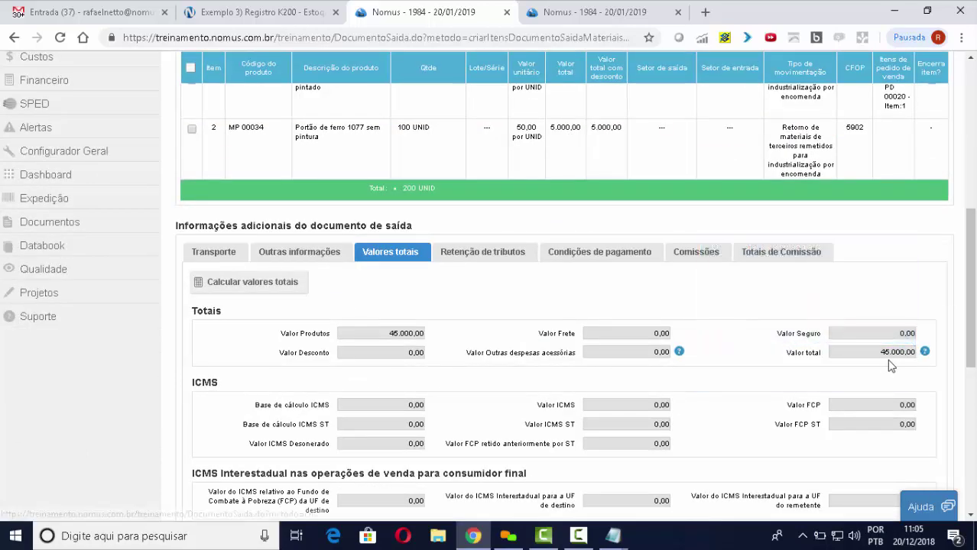
pyautogui.scroll(1, 886, 366)
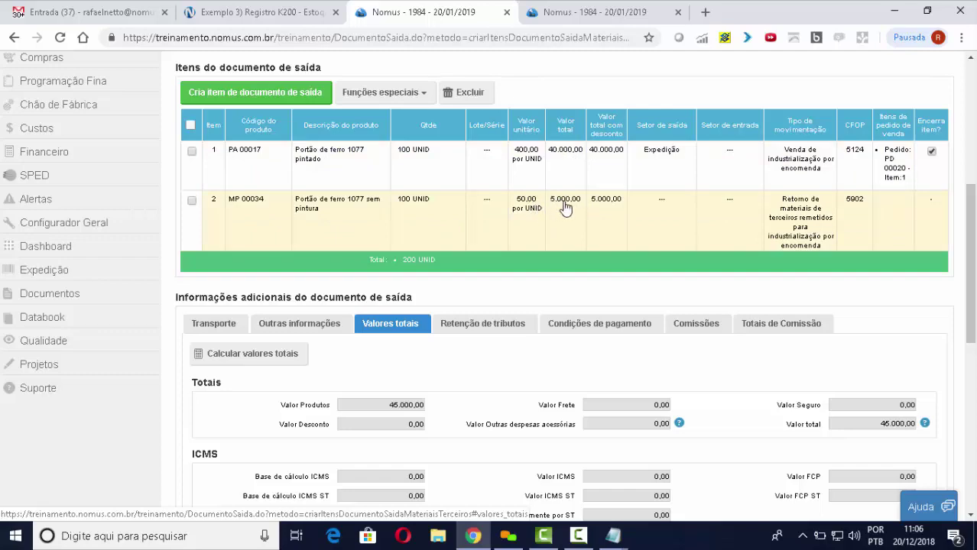
# Step: Set the receivable's bank account to Bradesco in the payment conditions and save the exit document
pyautogui.click(628, 325)
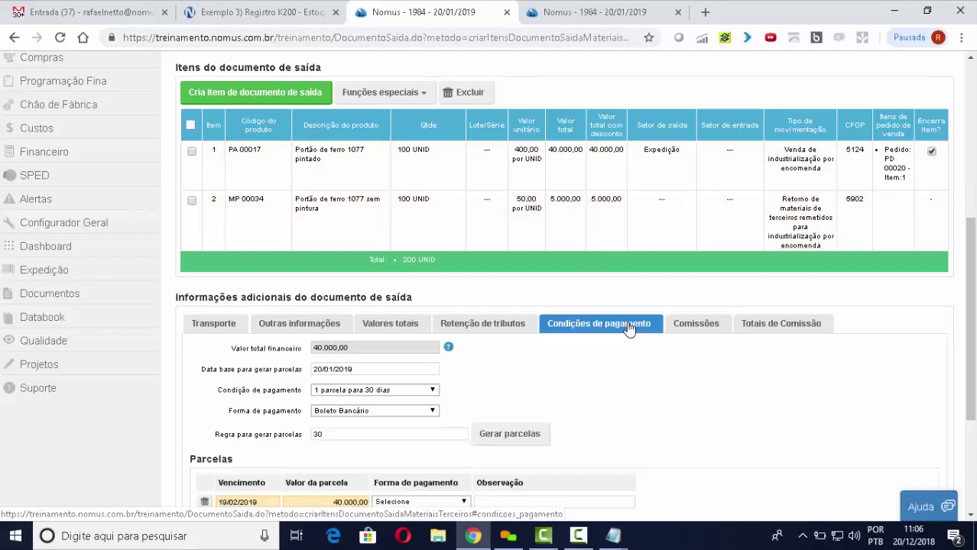
pyautogui.scroll(-2, 367, 296)
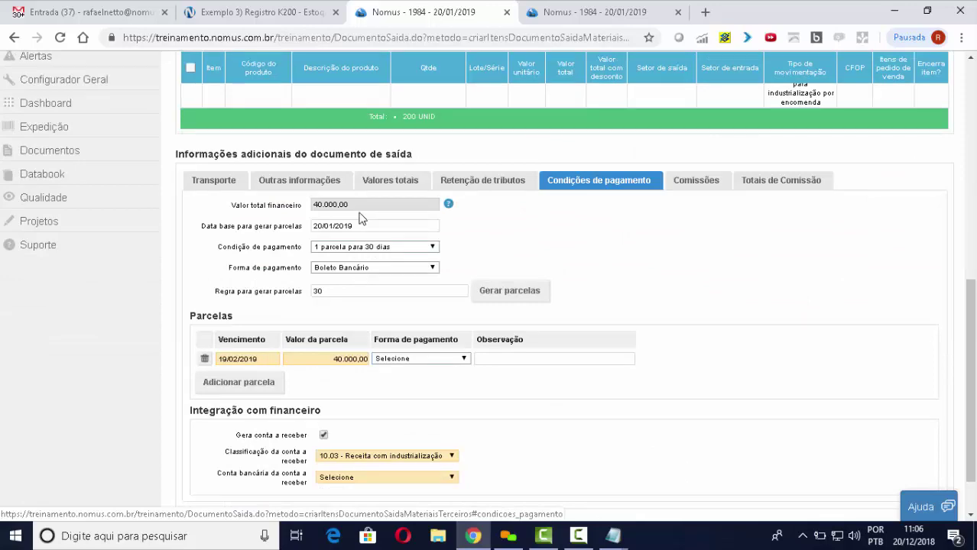
pyautogui.click(424, 478)
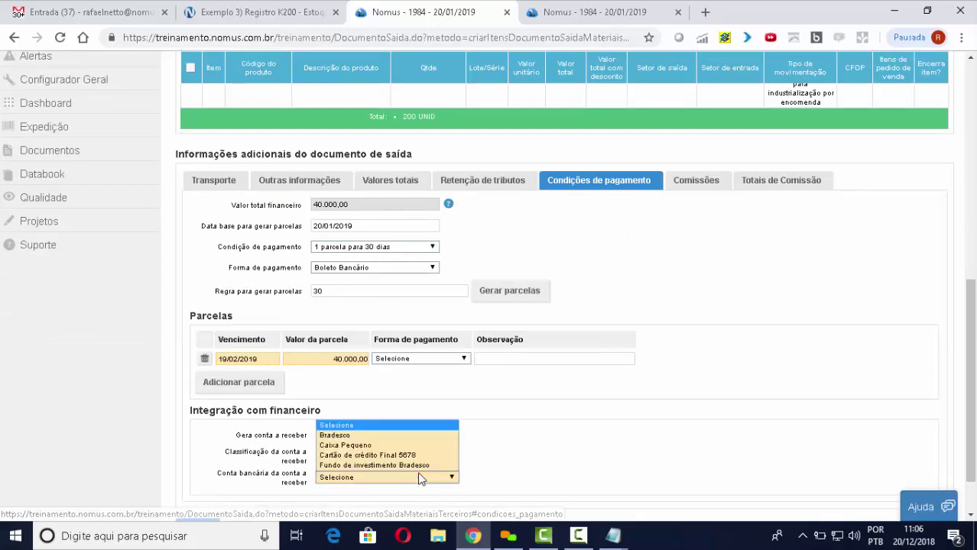
pyautogui.click(368, 436)
pyautogui.scroll(2, 588, 271)
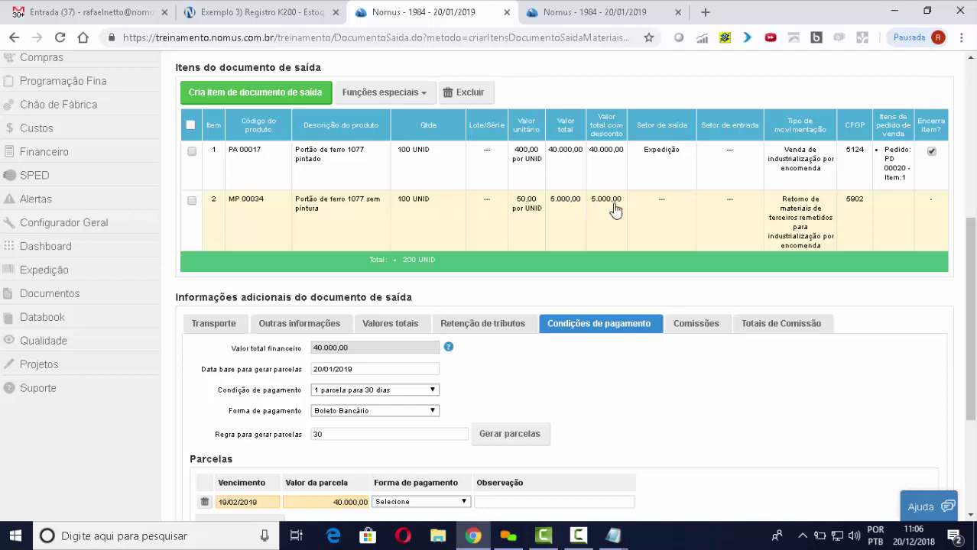
pyautogui.scroll(-3, 698, 388)
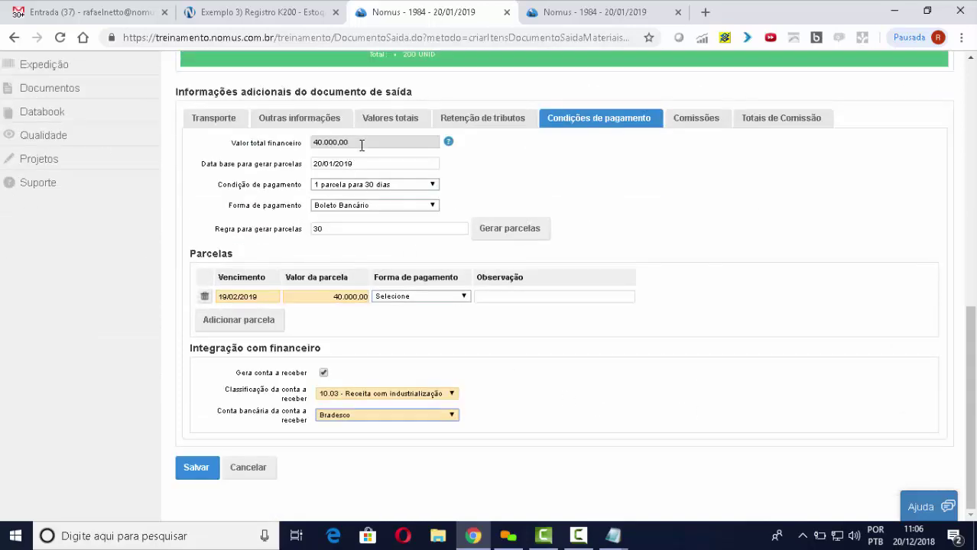
pyautogui.click(205, 474)
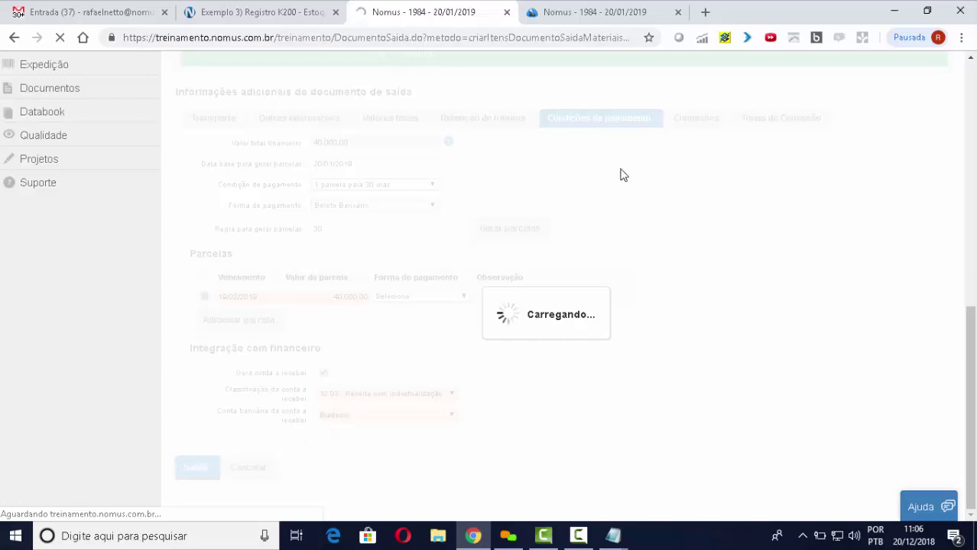
# Step: Read the guide's step 13 on checking MP 00034 and PA 00017 stock, and open Consulta de estoque in Nomus
pyautogui.click(294, 16)
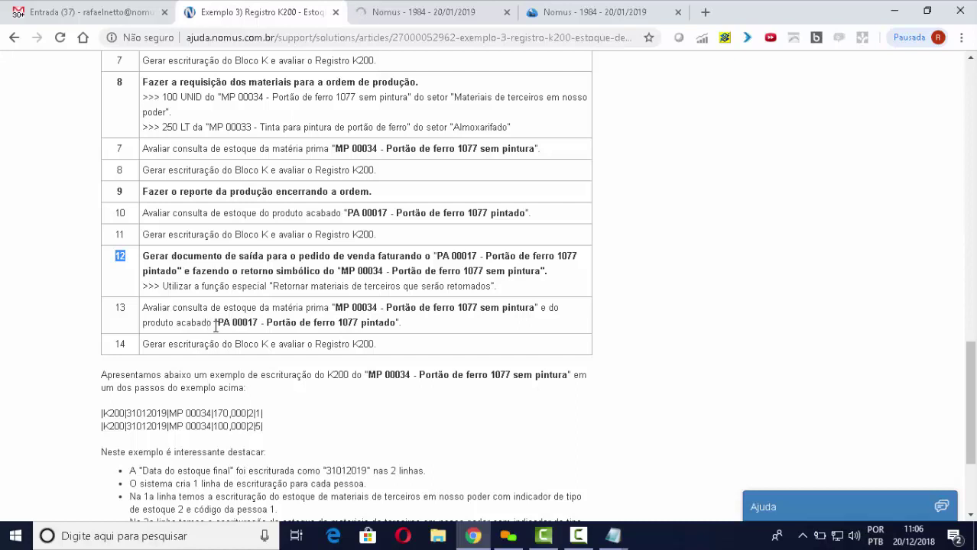
pyautogui.moveTo(144, 308); pyautogui.dragTo(401, 325)
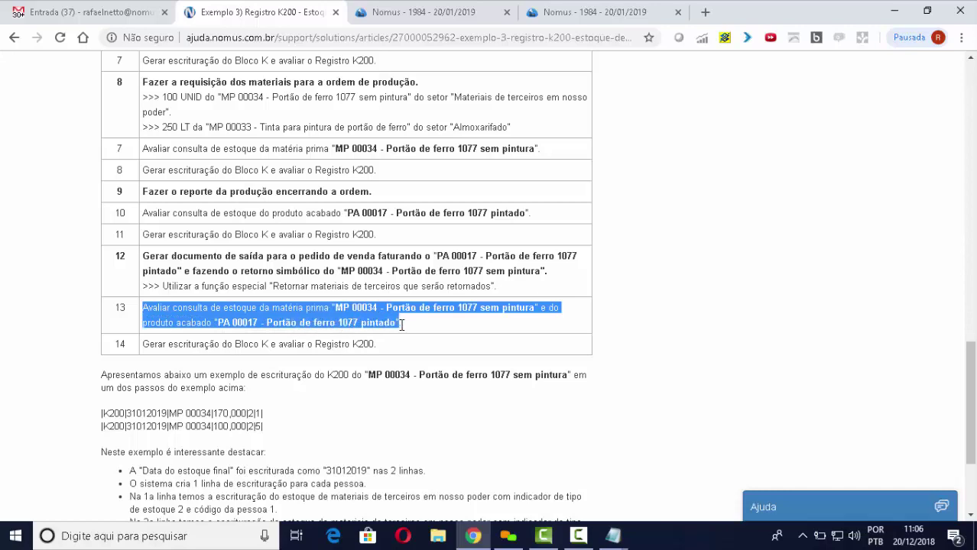
pyautogui.click(463, 19)
pyautogui.click(113, 150)
pyautogui.write('Con')
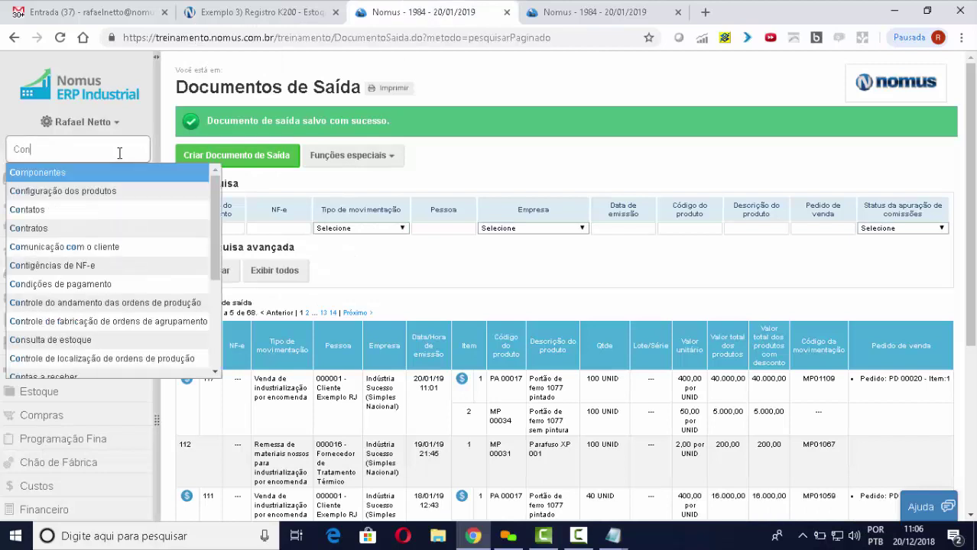
pyautogui.write('sul')
pyautogui.press('Return')
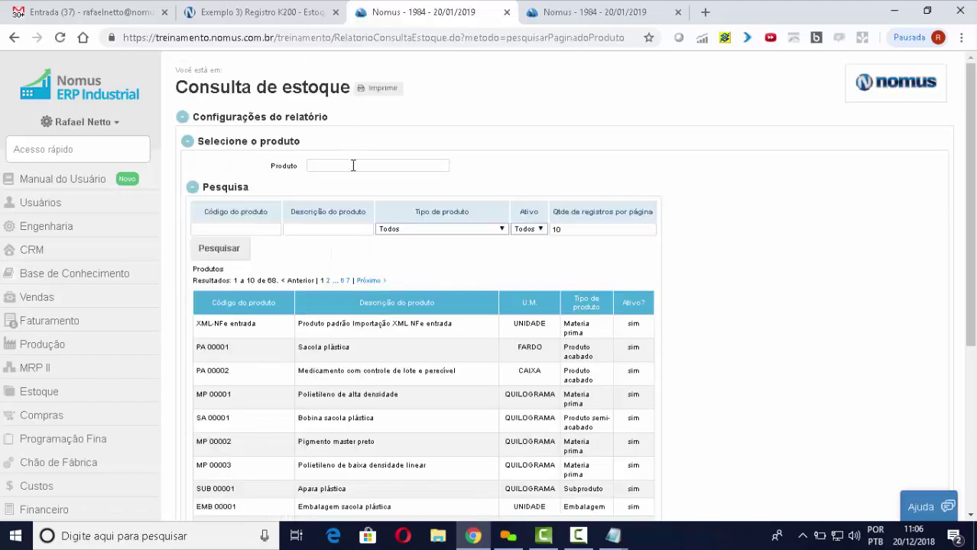
# Step: Look up MP 00034 stock and check the Cliente Exemplo RJ balance under third-party materials in our possession
pyautogui.click(353, 165)
pyautogui.write('Portão')
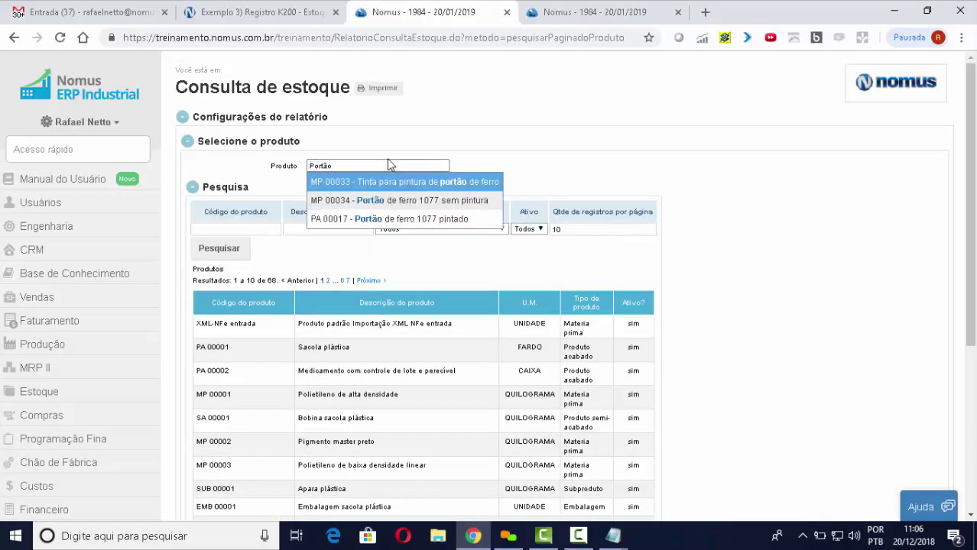
pyautogui.click(457, 199)
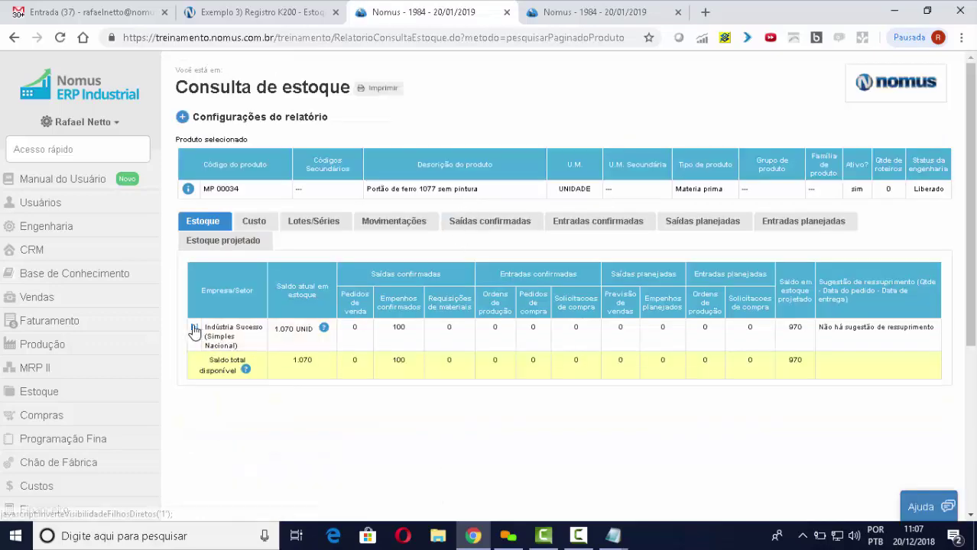
pyautogui.click(195, 330)
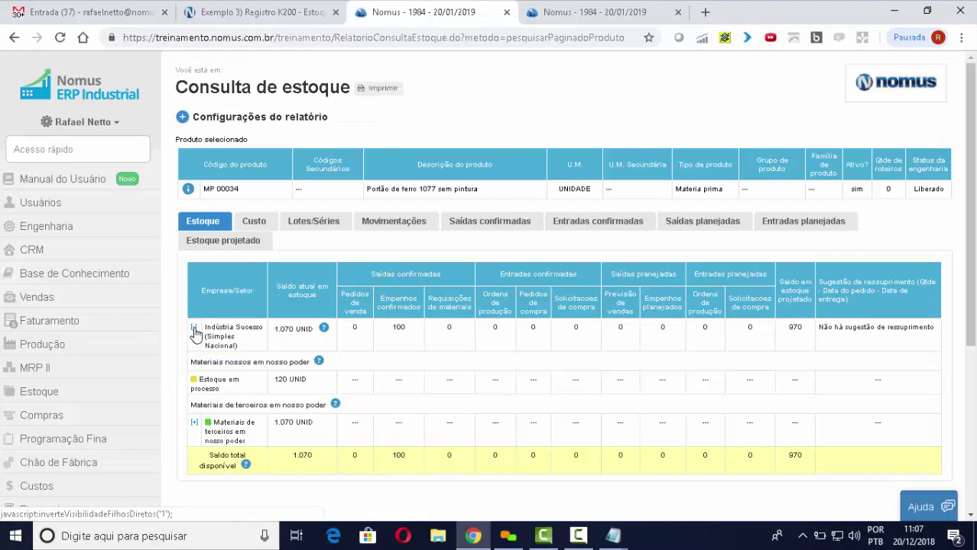
pyautogui.click(194, 423)
pyautogui.scroll(-1, 414, 404)
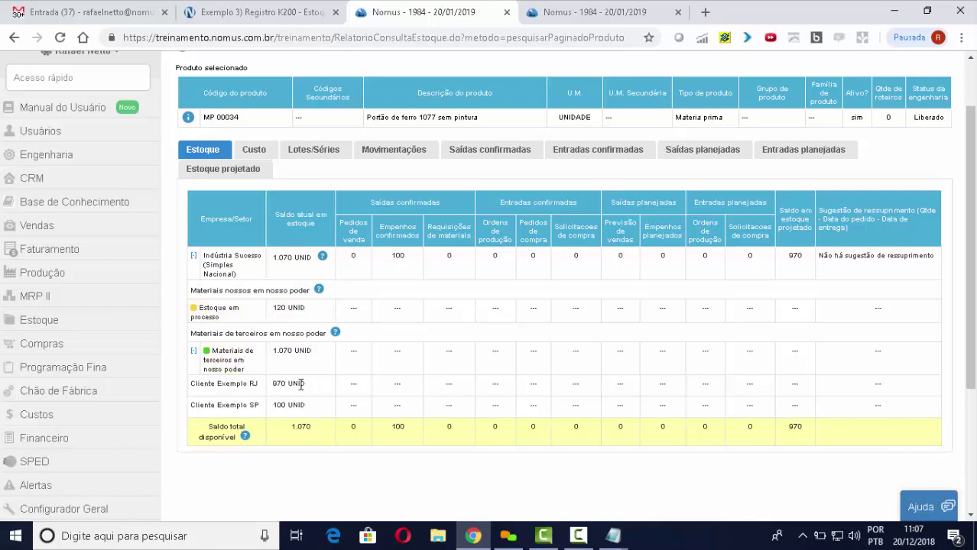
pyautogui.moveTo(301, 385); pyautogui.dragTo(269, 391)
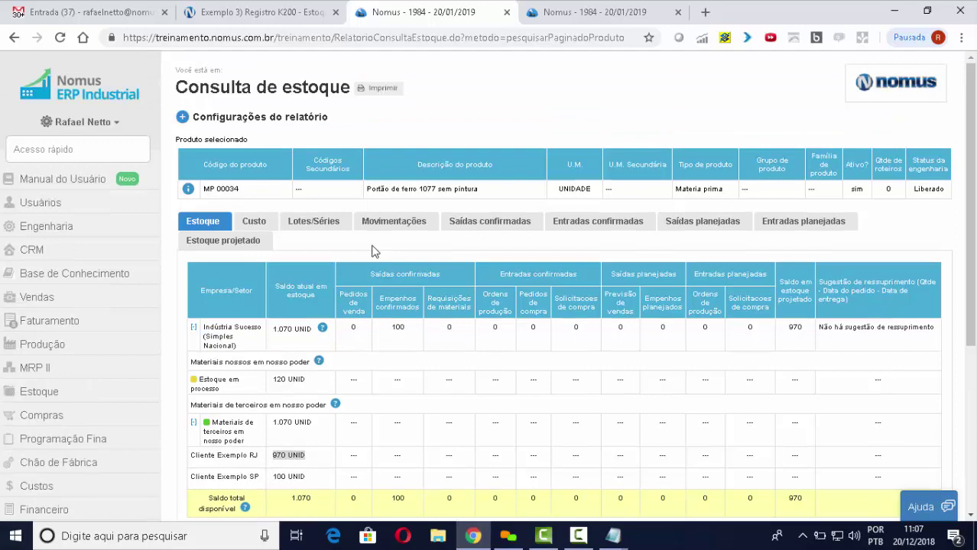
# Step: Look up the stock of PA 00017 - Portão de ferro 1077 pintado
pyautogui.click(182, 117)
pyautogui.moveTo(353, 166); pyautogui.dragTo(322, 164)
pyautogui.write('P')
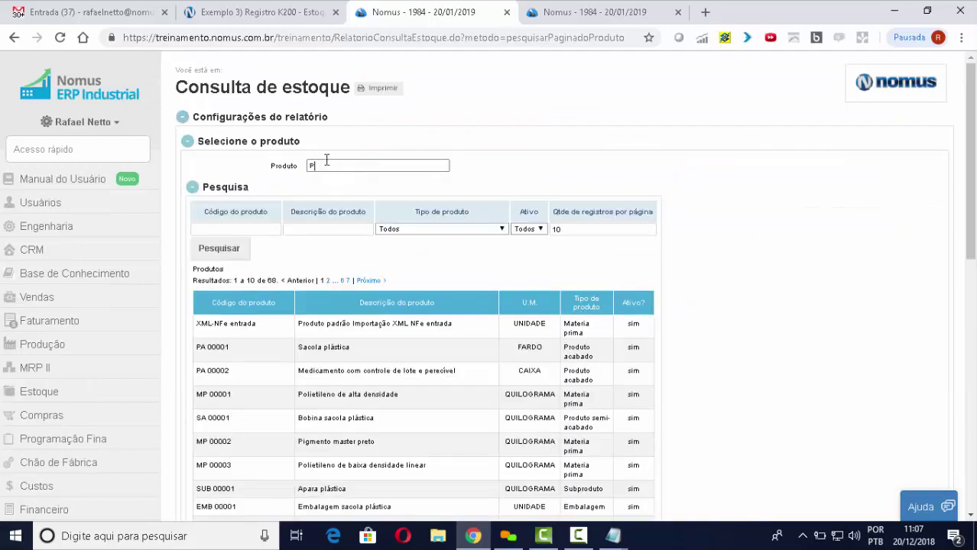
pyautogui.write('ort')
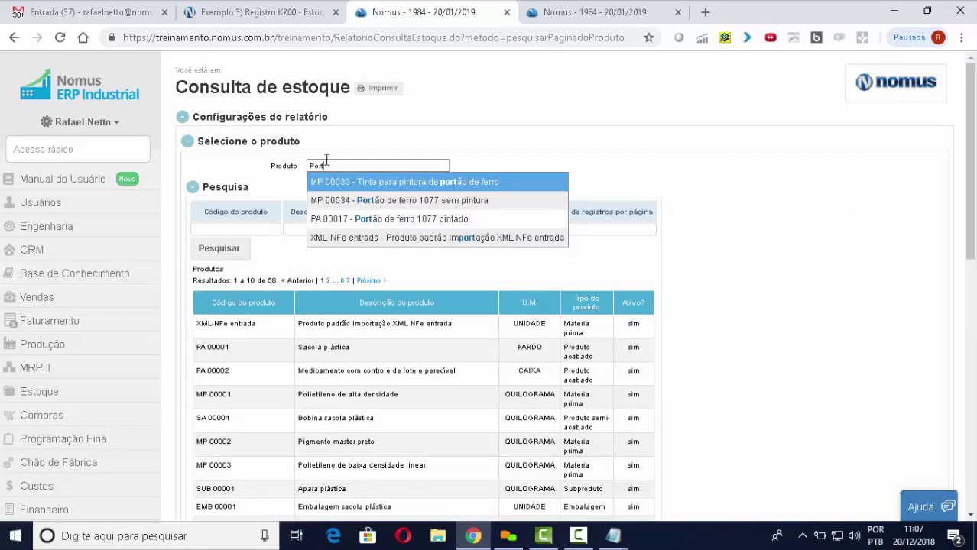
pyautogui.press('Down')
pyautogui.press('Down')
pyautogui.press('Return')
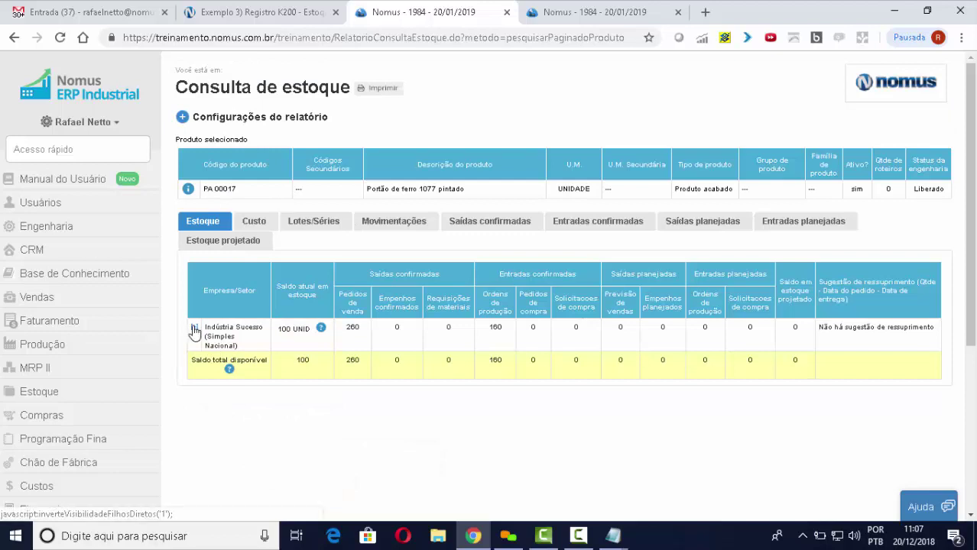
# Step: Expand the Indústria Sucesso row of the PA 00017 stock to check its balance by sector
pyautogui.click(193, 329)
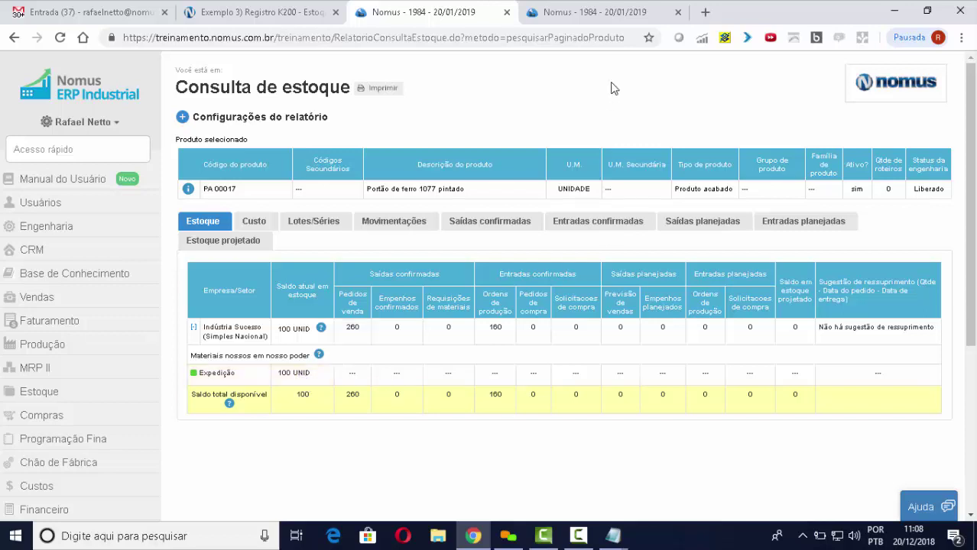
# Step: Reprocess the SPED Fiscal Bloco K assessment for 01/01/19 to 31/01/19, then download its file and open it in Bloco de notas
pyautogui.click(617, 12)
pyautogui.click(422, 334)
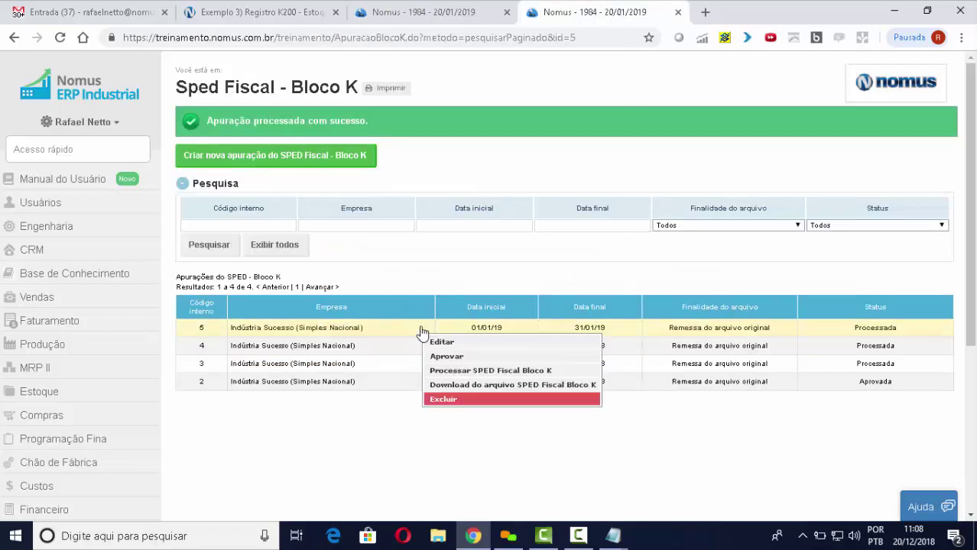
pyautogui.click(502, 371)
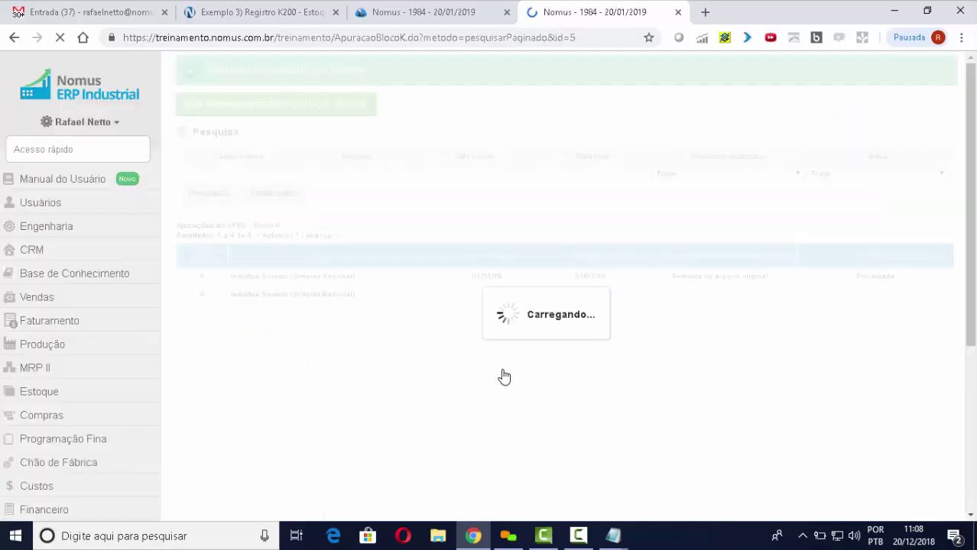
pyautogui.click(452, 334)
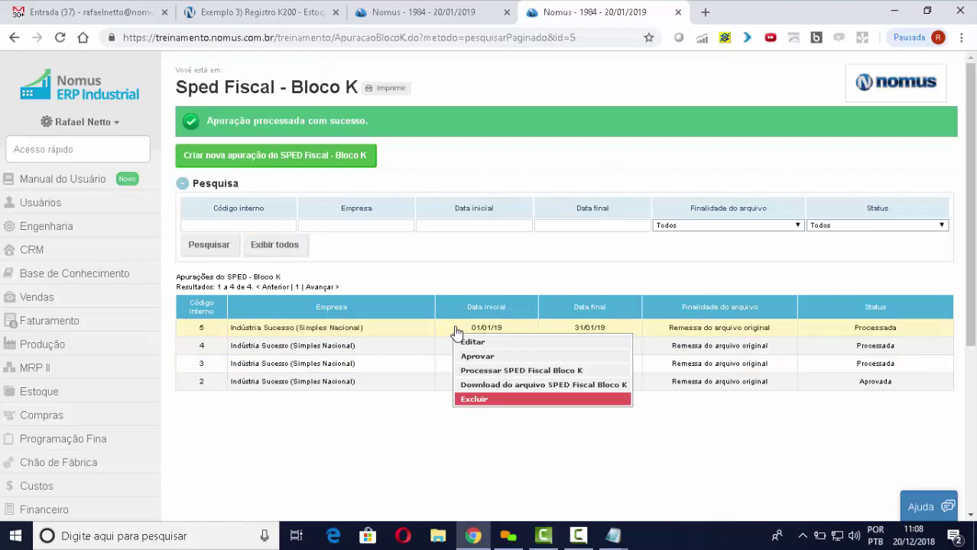
pyautogui.click(542, 384)
pyautogui.click(52, 508)
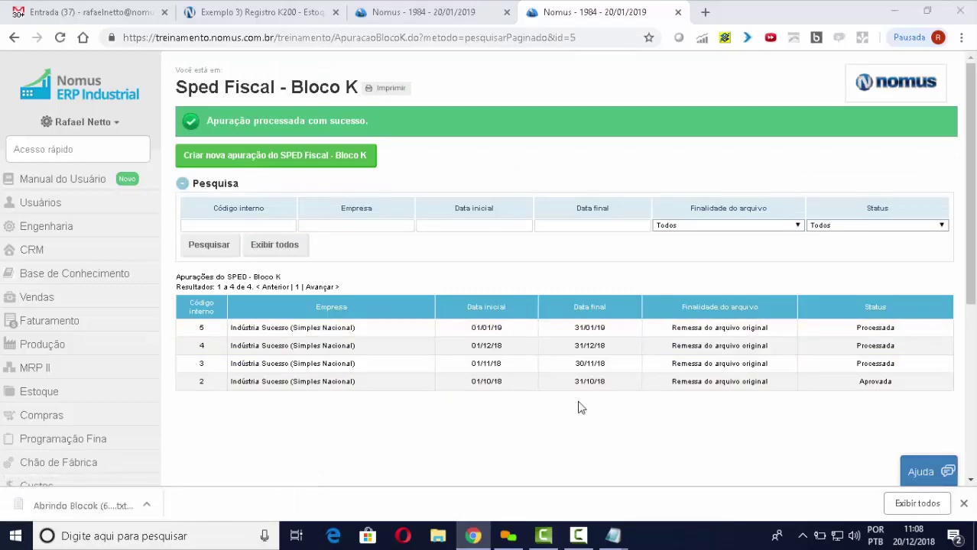
# Step: Find the K200 records of MP 00034 in the Bloco K file and examine the line for each person
pyautogui.scroll(-10, 673, 373)
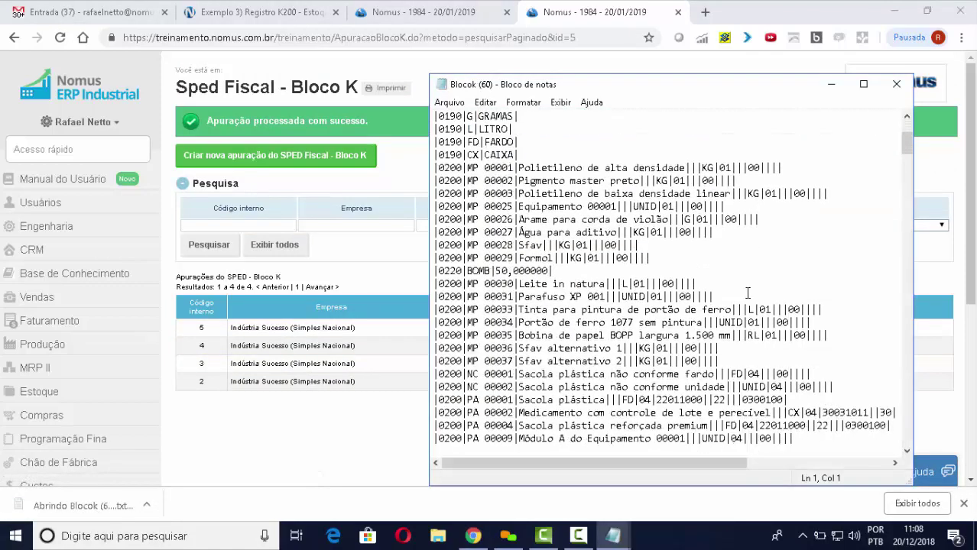
pyautogui.scroll(-15, 745, 298)
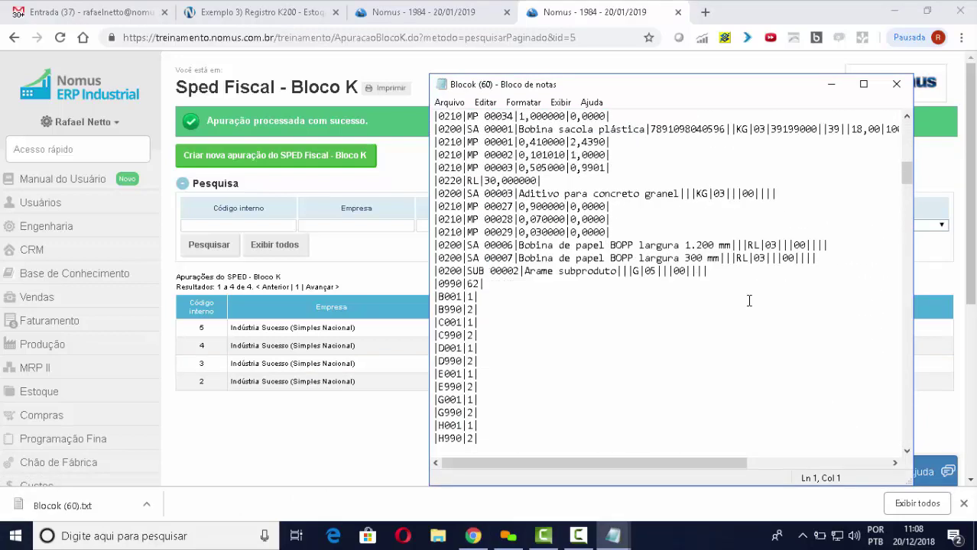
pyautogui.scroll(-1, 749, 299)
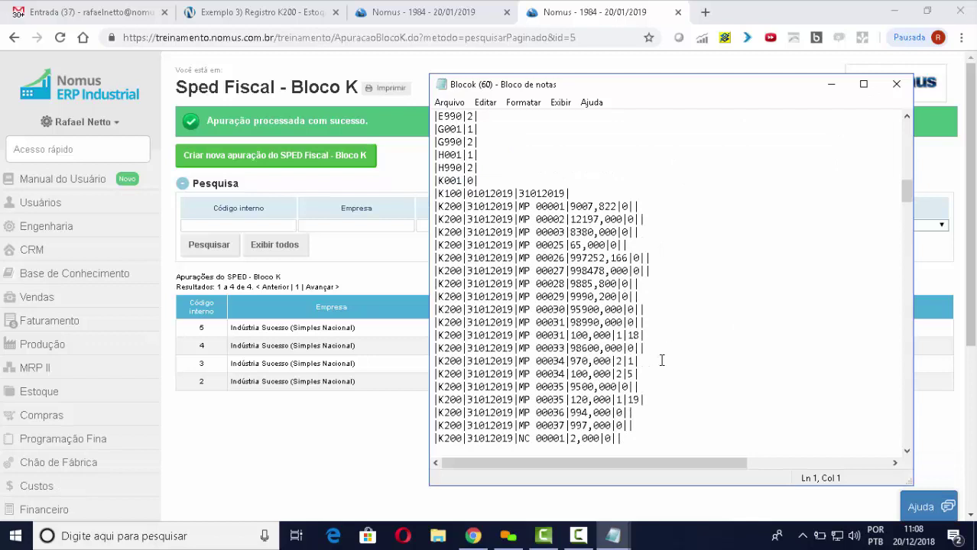
pyautogui.moveTo(644, 372); pyautogui.dragTo(431, 361)
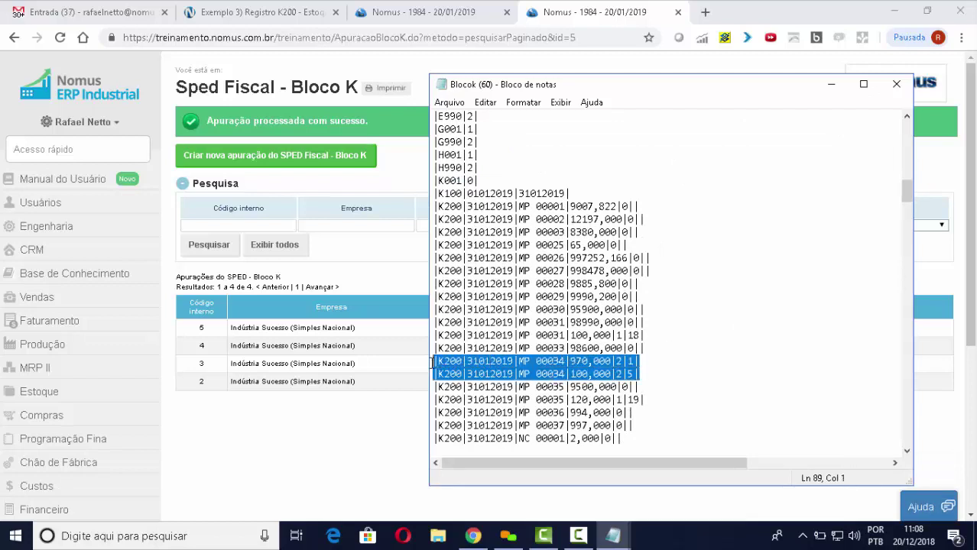
pyautogui.click(564, 374)
pyautogui.moveTo(638, 360); pyautogui.dragTo(434, 365)
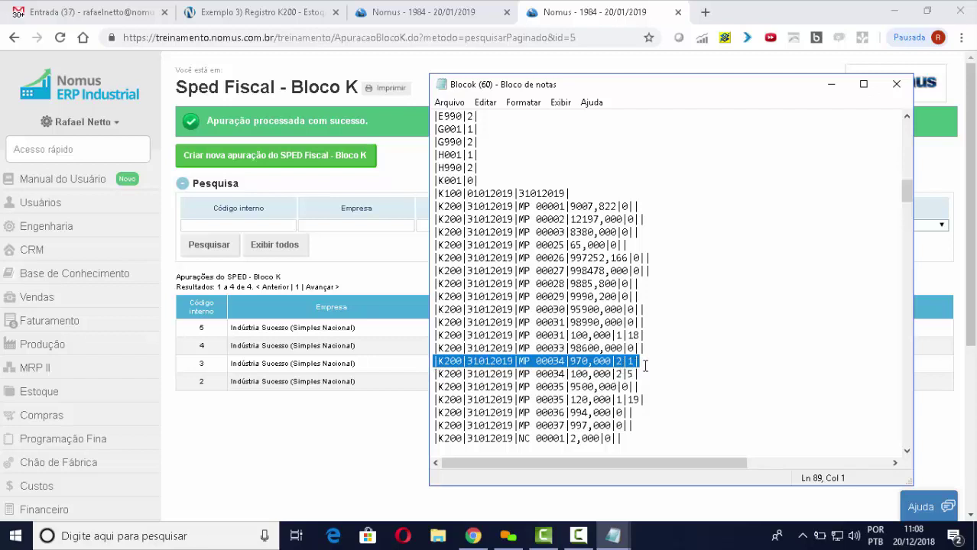
# Step: Locate the K200 record of PA 00017 in the Bloco K file and highlight the whole line
pyautogui.scroll(-3, 662, 338)
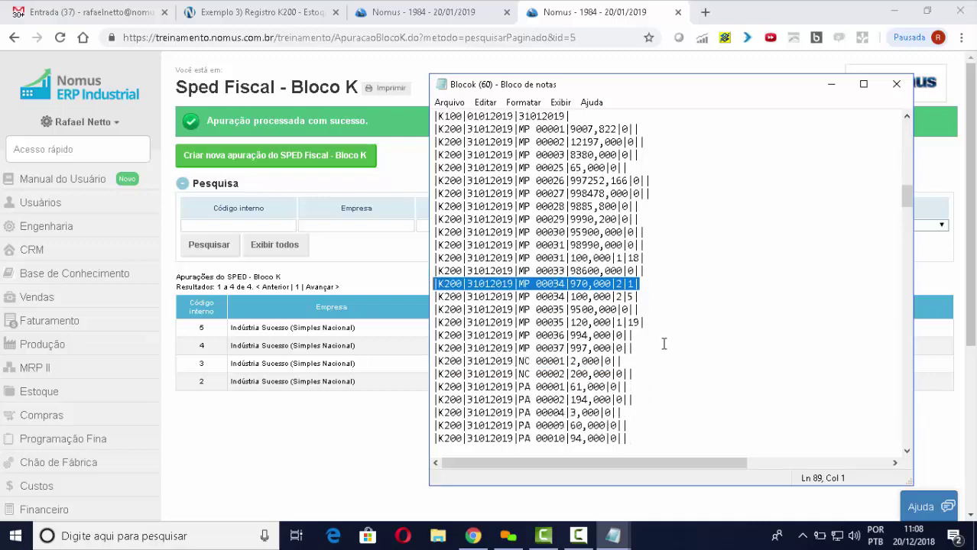
pyautogui.scroll(-3, 663, 341)
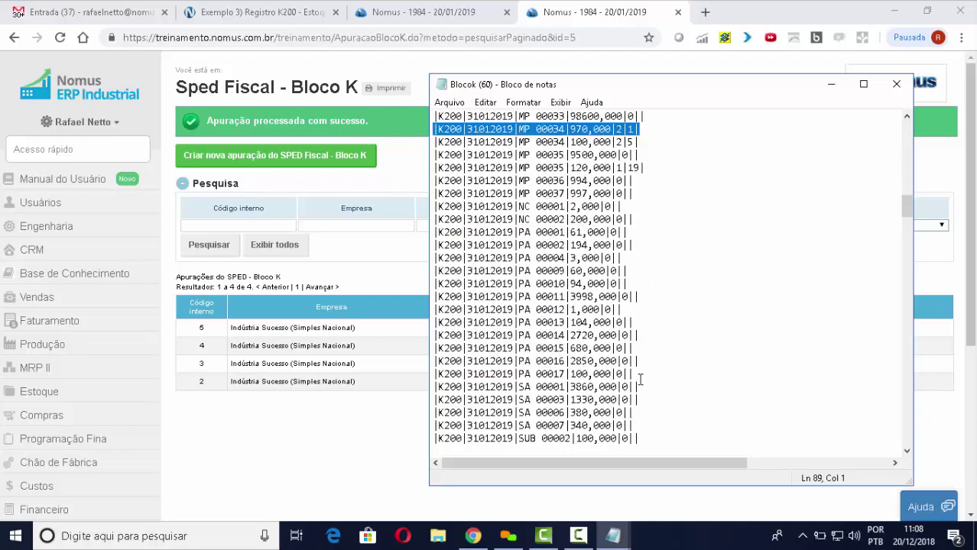
pyautogui.moveTo(635, 374); pyautogui.dragTo(434, 374)
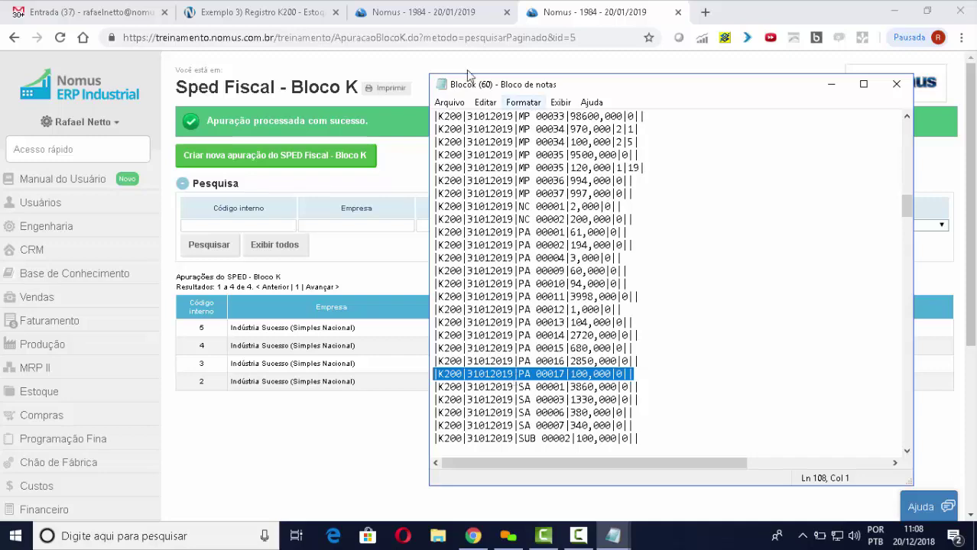
# Step: Compare the PA 00017 quantity in the K200 record with its Expedição balance in Consulta de estoque
pyautogui.click(445, 14)
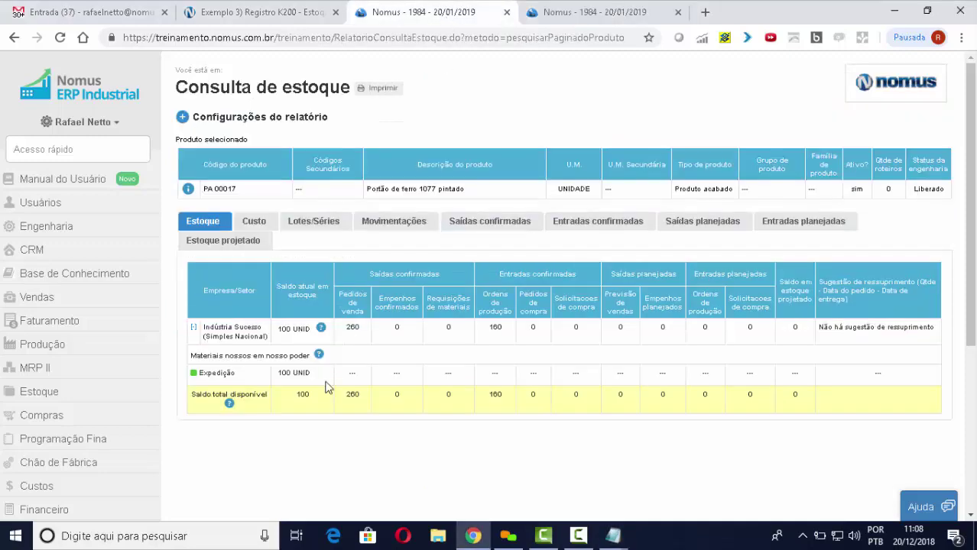
pyautogui.click(612, 535)
pyautogui.click(813, 486)
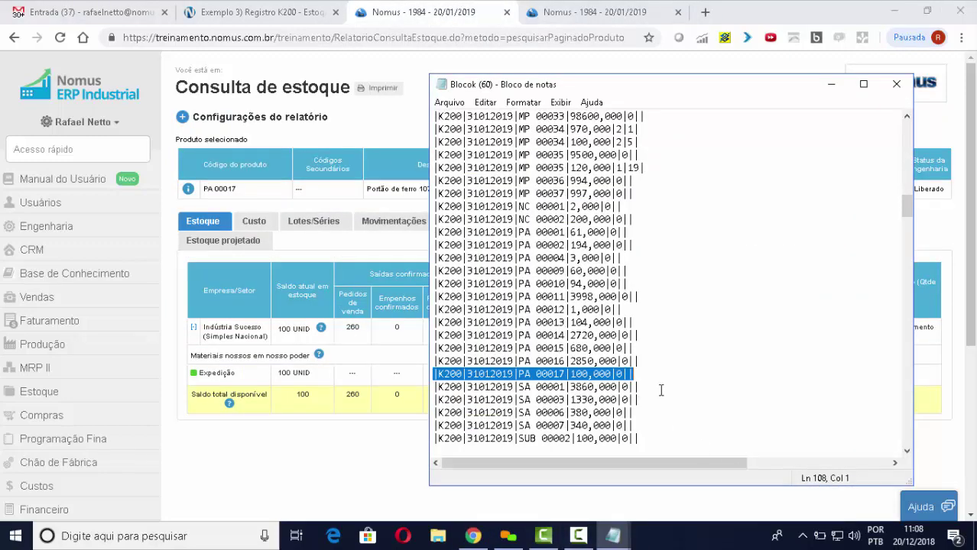
pyautogui.click(588, 374)
pyautogui.moveTo(571, 373); pyautogui.dragTo(614, 373)
pyautogui.click(278, 374)
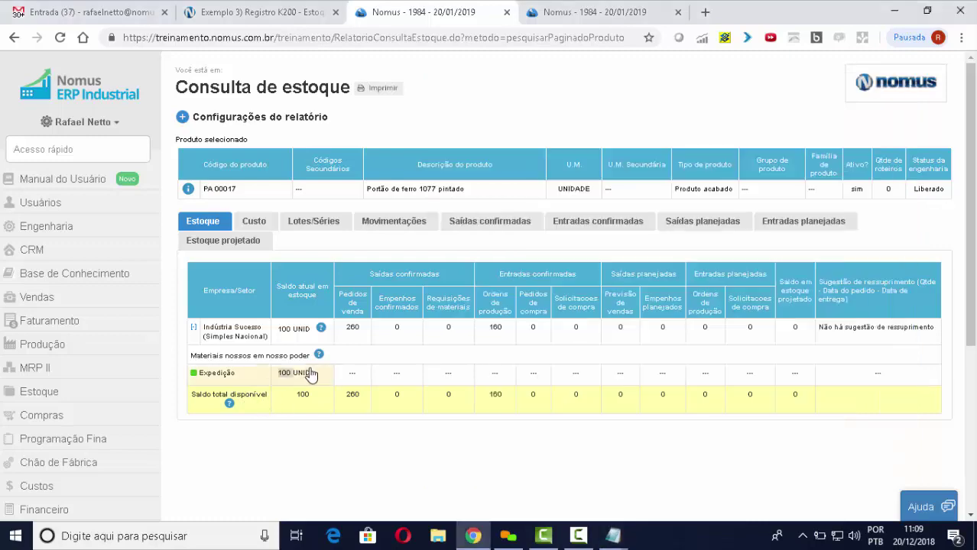
pyautogui.moveTo(612, 533)
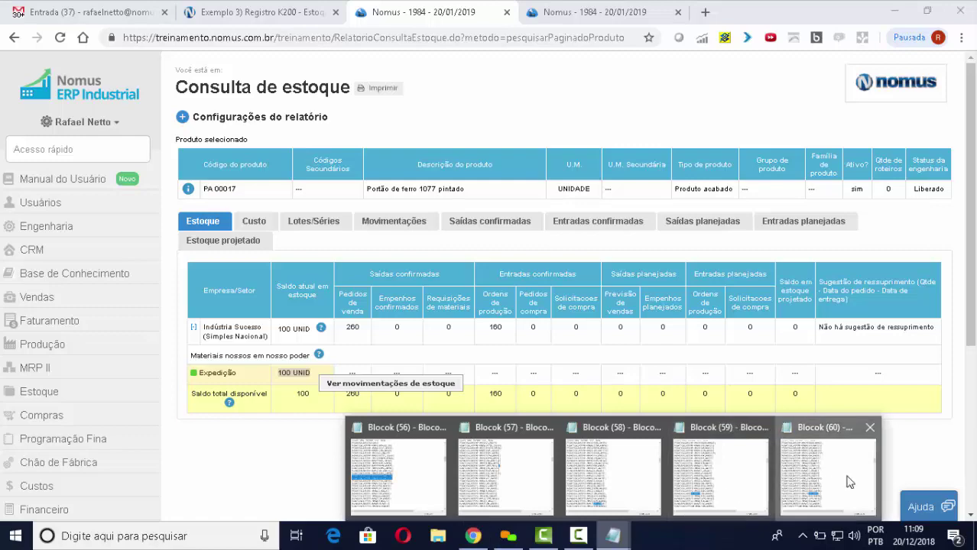
pyautogui.click(747, 468)
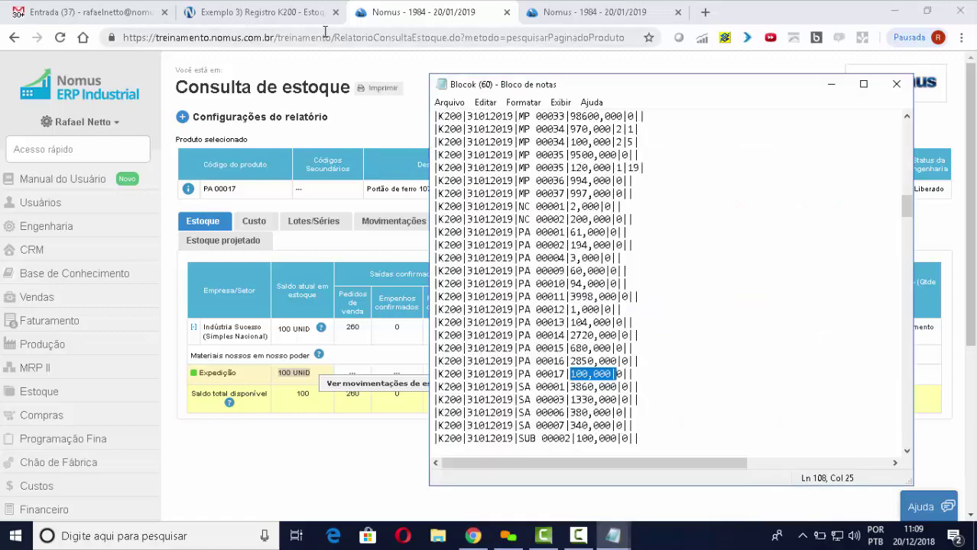
# Step: Return to the guide and examine the example K200 lines for MP 00034, including the person code ending each line
pyautogui.click(289, 15)
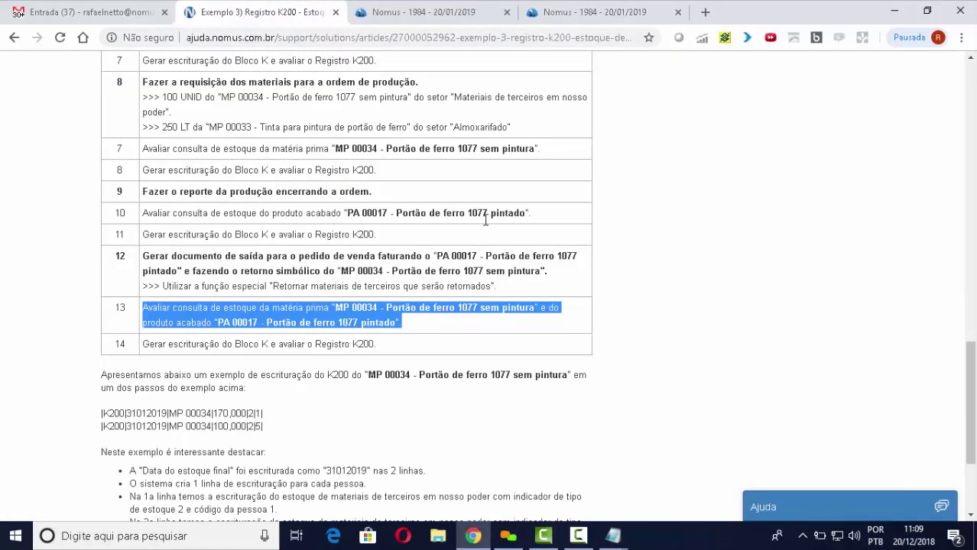
pyautogui.scroll(-1, 488, 219)
pyautogui.scroll(-1, 482, 219)
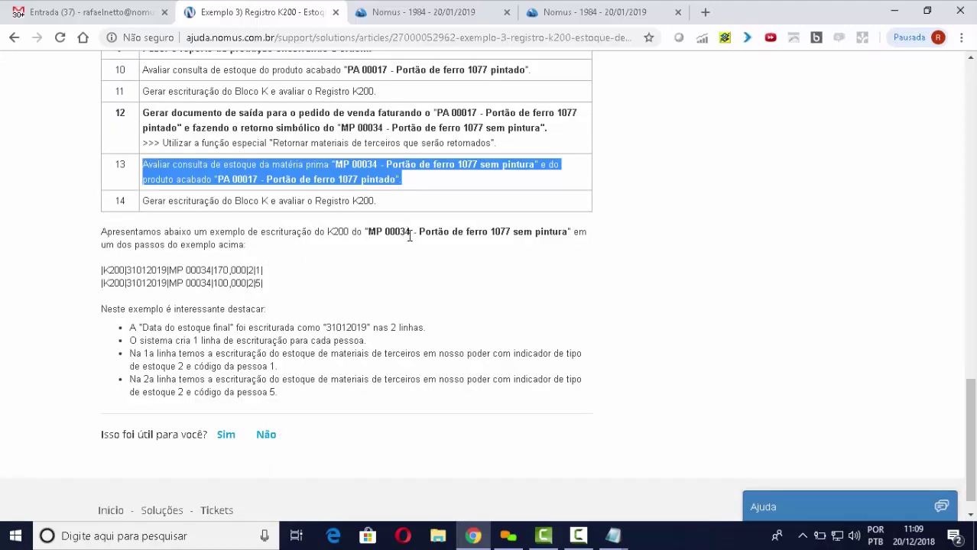
pyautogui.moveTo(284, 287); pyautogui.dragTo(101, 269)
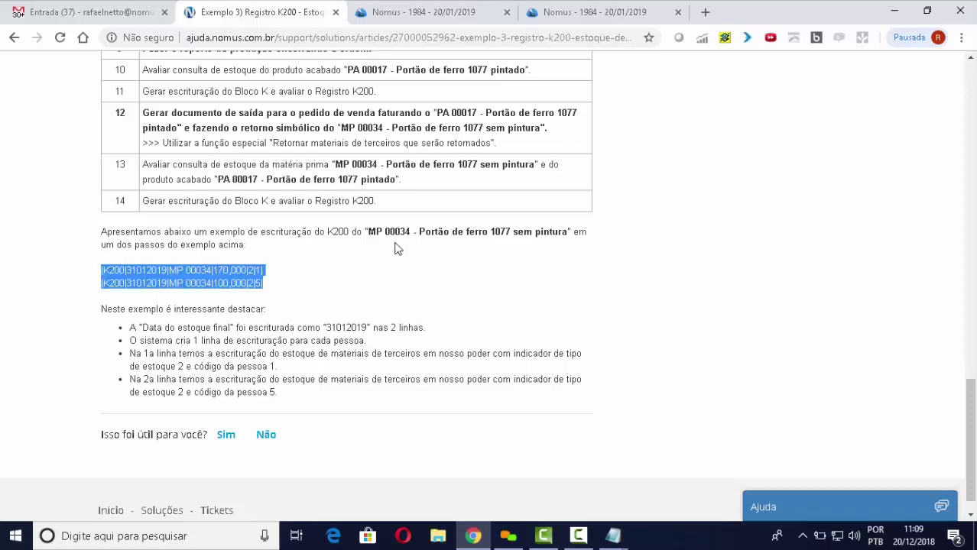
pyautogui.click(286, 284)
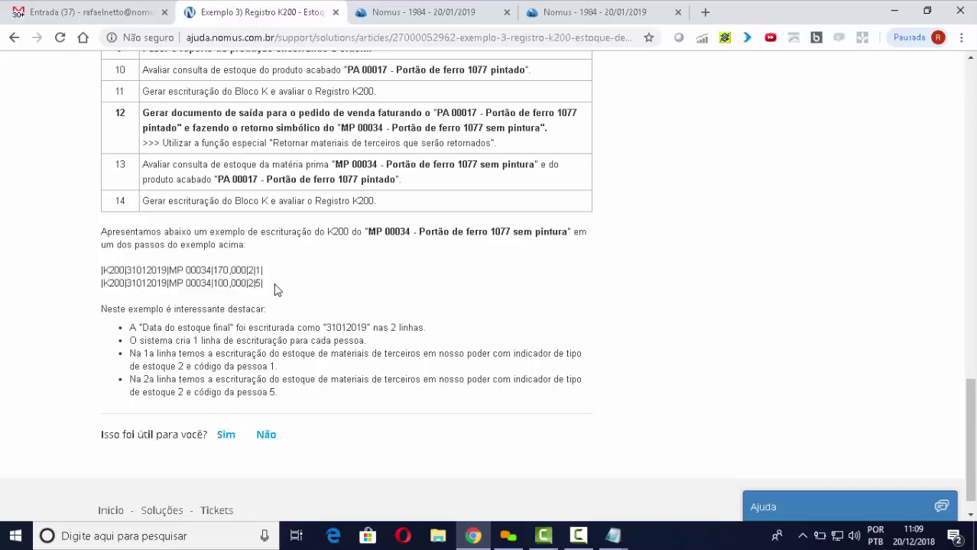
pyautogui.moveTo(268, 272); pyautogui.dragTo(94, 281)
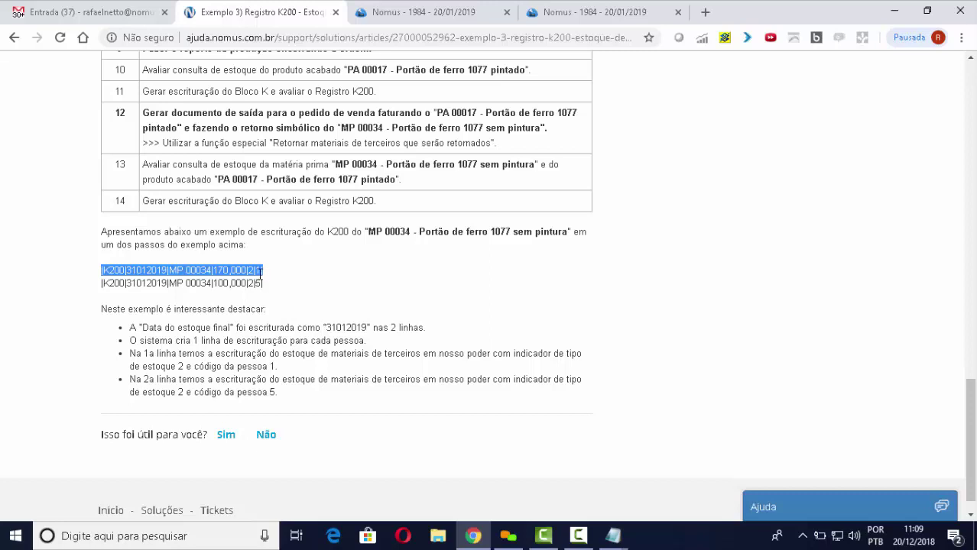
pyautogui.click(255, 273)
pyautogui.moveTo(254, 272); pyautogui.dragTo(250, 285)
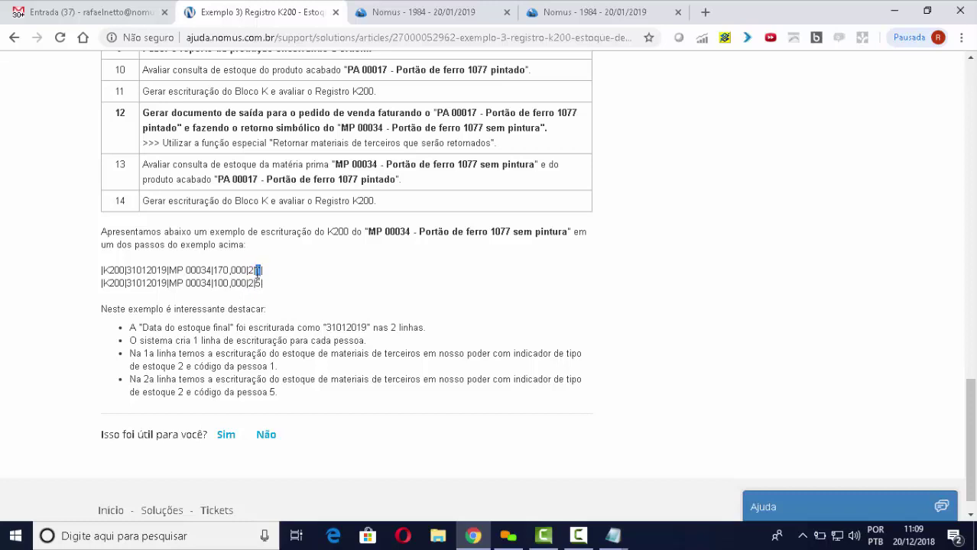
pyautogui.click(259, 283)
# Step: Read the guide's notes on the final stock date and the one line per person, matching the date to the example record
pyautogui.moveTo(369, 327); pyautogui.dragTo(329, 328)
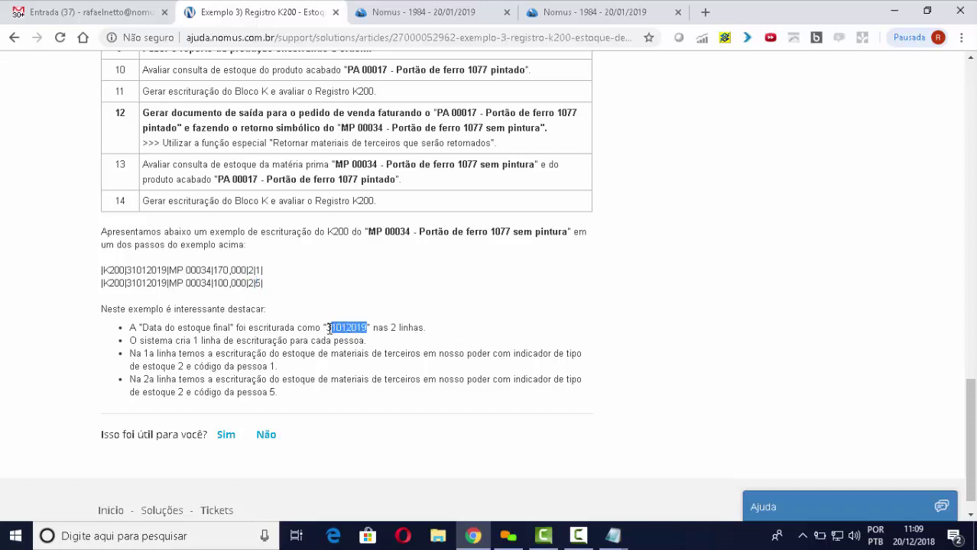
pyautogui.moveTo(163, 270); pyautogui.dragTo(128, 272)
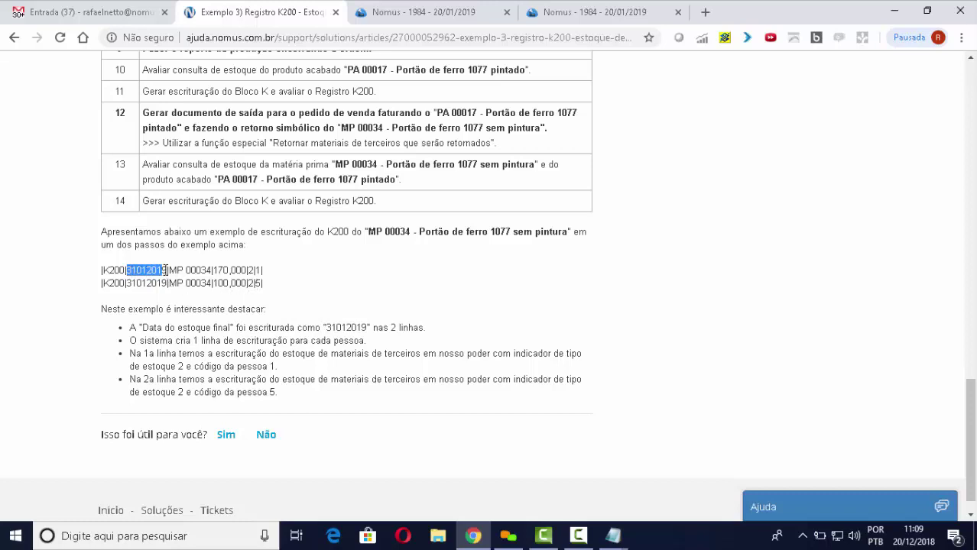
pyautogui.moveTo(166, 271); pyautogui.dragTo(127, 272)
pyautogui.moveTo(368, 341); pyautogui.dragTo(128, 341)
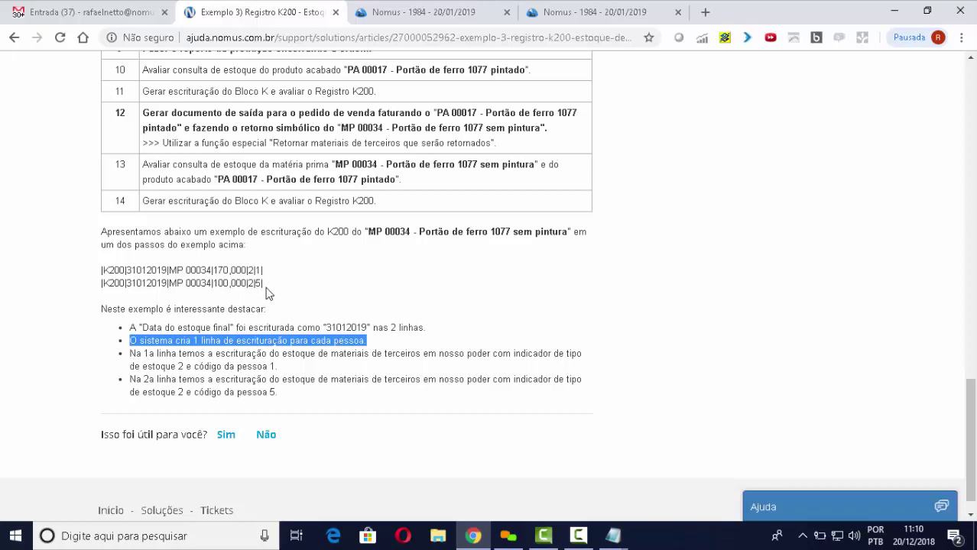
# Step: Read the guide's notes on the first and second K200 lines, covering the stock type indicator and person code
pyautogui.moveTo(279, 367); pyautogui.dragTo(275, 360)
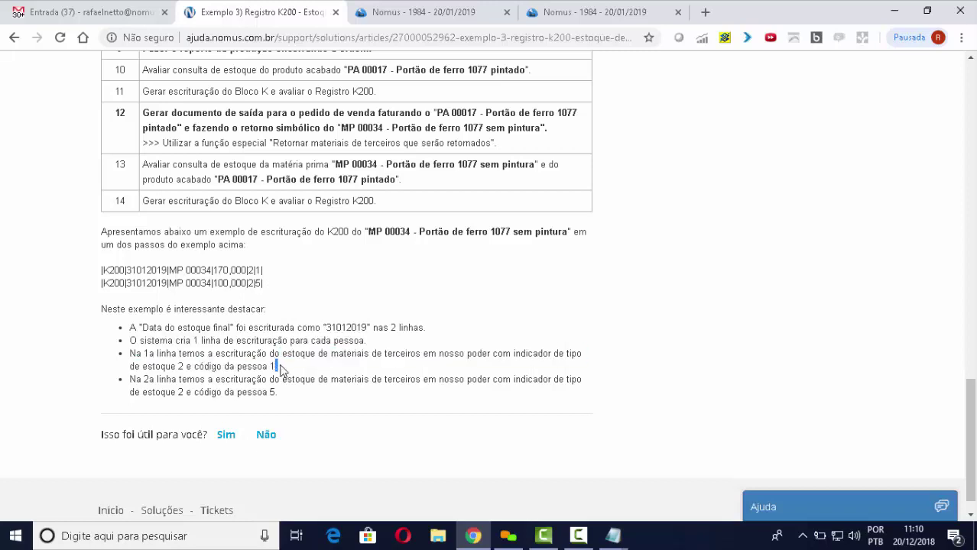
pyautogui.doubleClick(135, 353)
pyautogui.moveTo(160, 353); pyautogui.dragTo(288, 368)
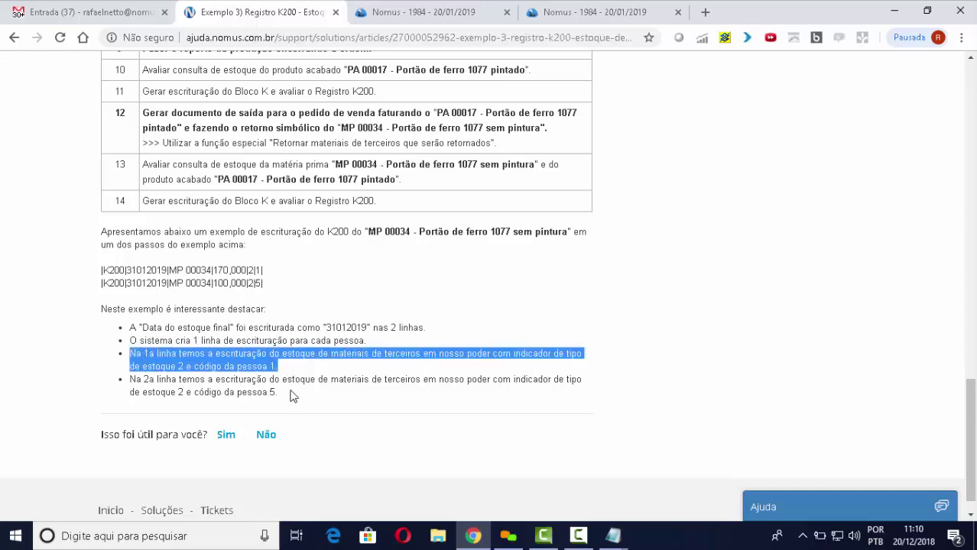
pyautogui.moveTo(291, 393); pyautogui.dragTo(131, 381)
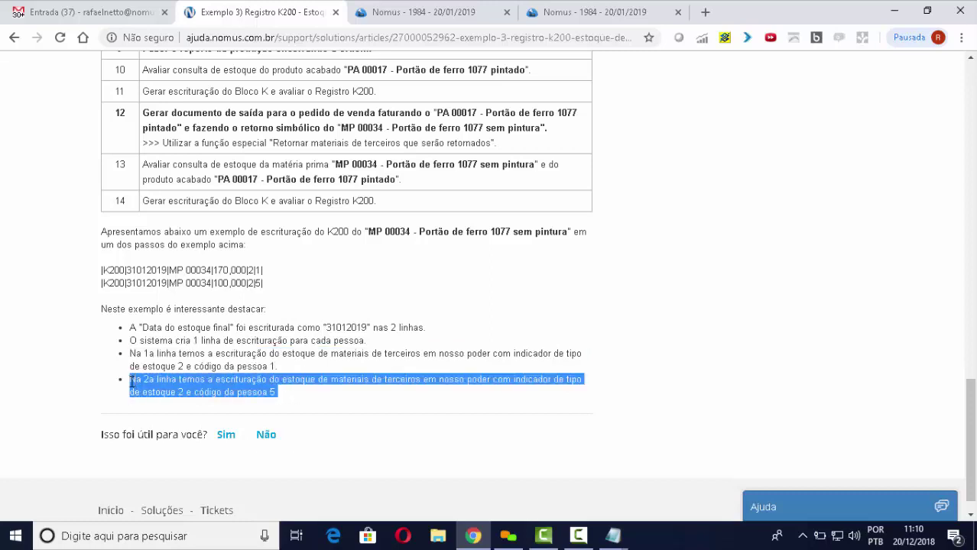
pyautogui.click(310, 401)
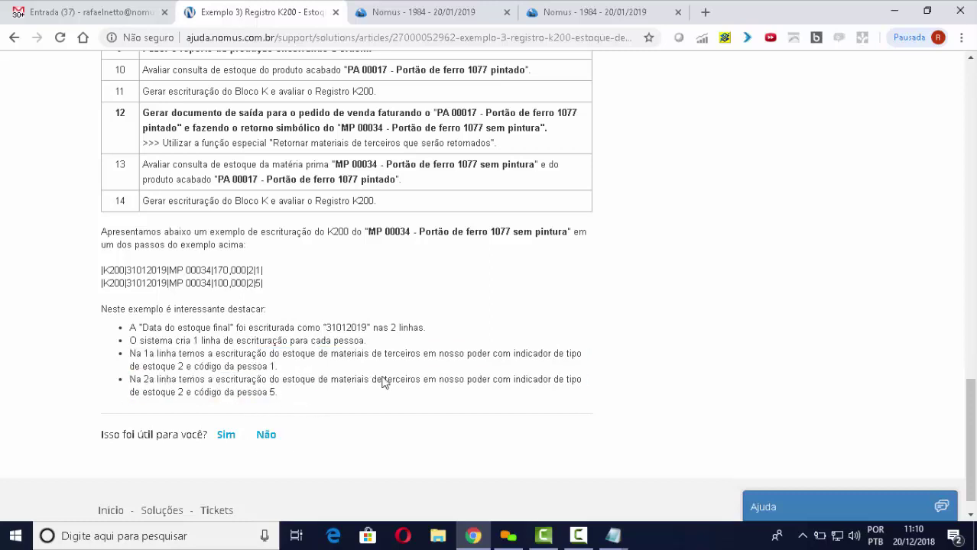
pyautogui.moveTo(524, 353); pyautogui.dragTo(185, 368)
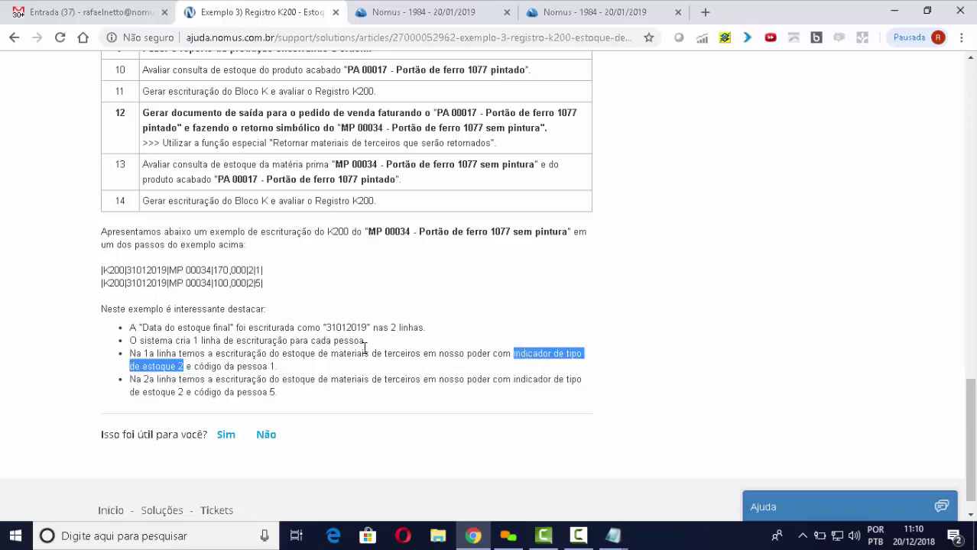
pyautogui.click(550, 296)
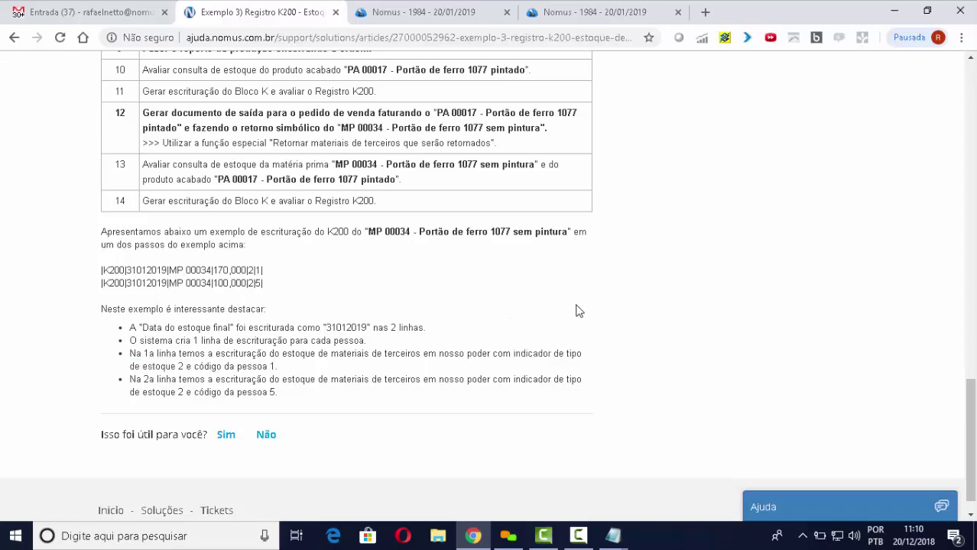